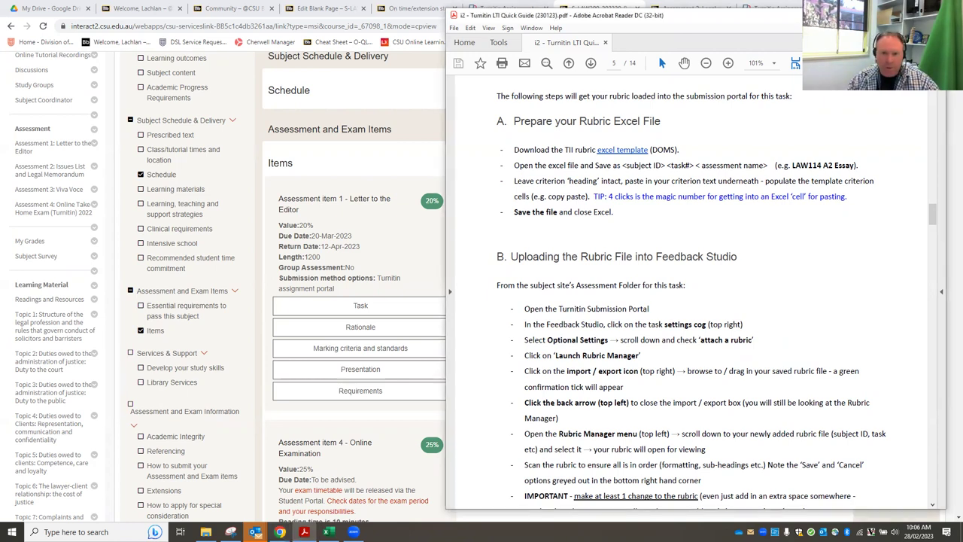
Start a new Turnitin assignment in the Assessment 2: Issues List and Legal Memorandum content area.
click(877, 15)
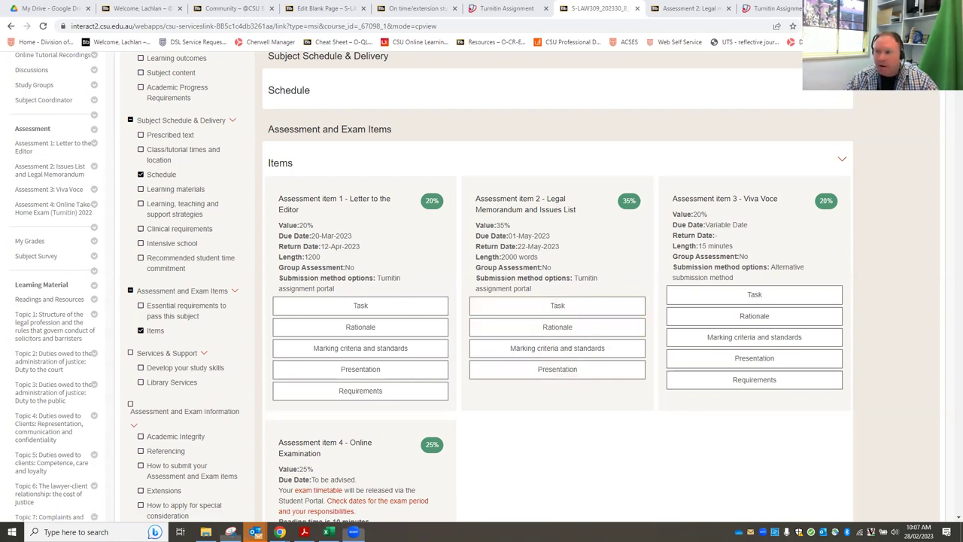
click(35, 170)
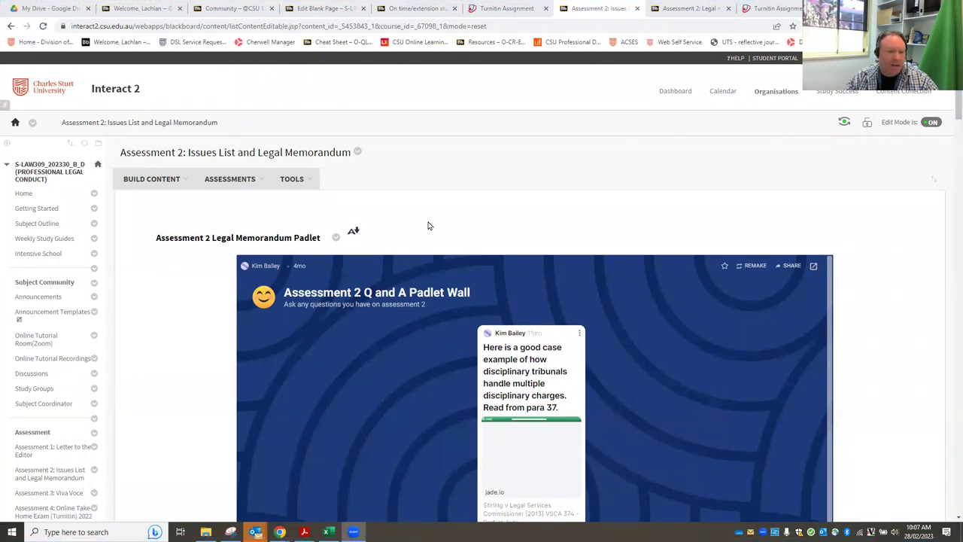
click(152, 178)
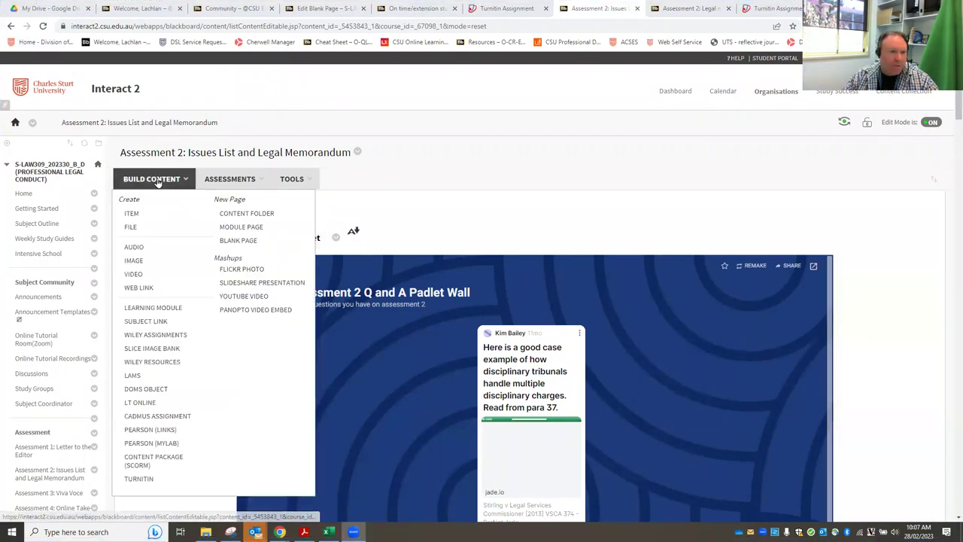
click(168, 480)
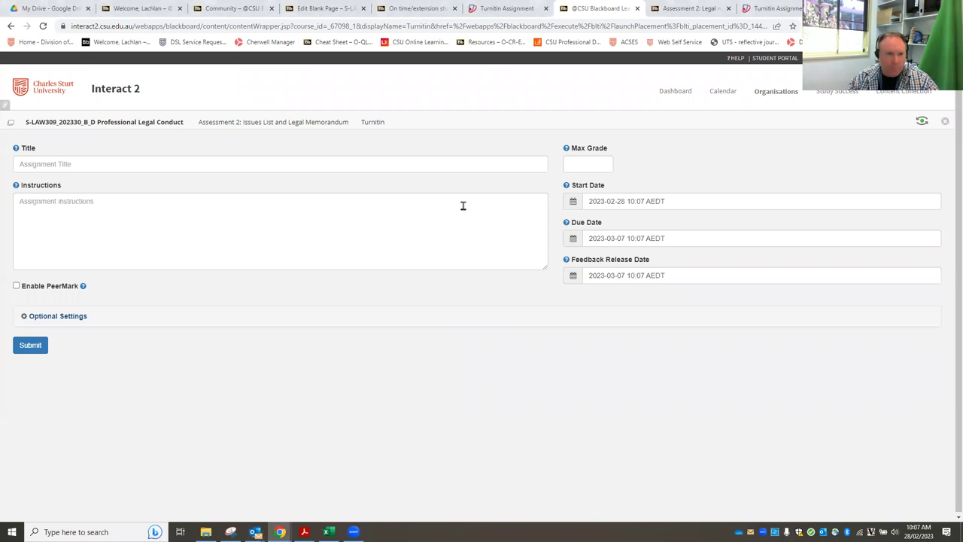
Title the assignment "A2: Legal Memo (Turnitin Submission Portal)" and set its max grade to 35.
click(232, 163)
text(A2)
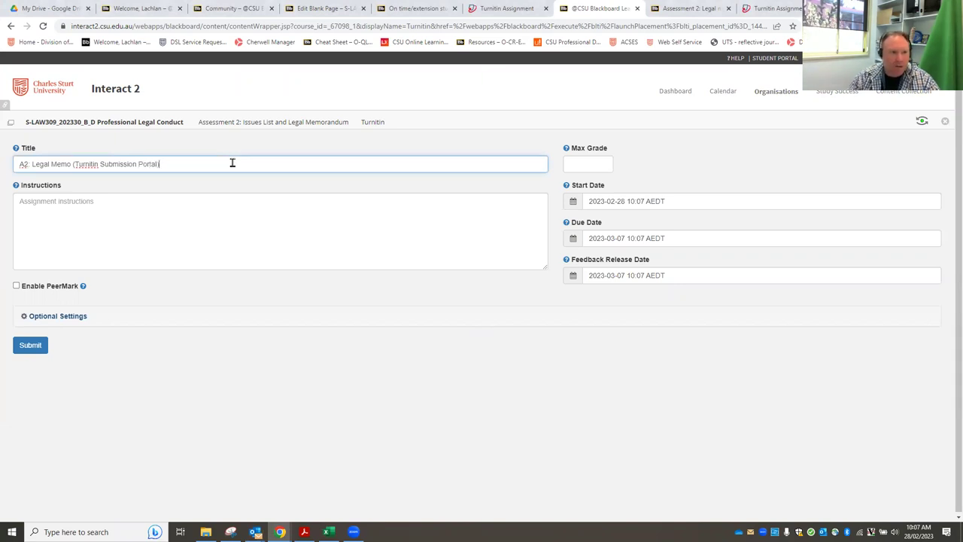
click(592, 166)
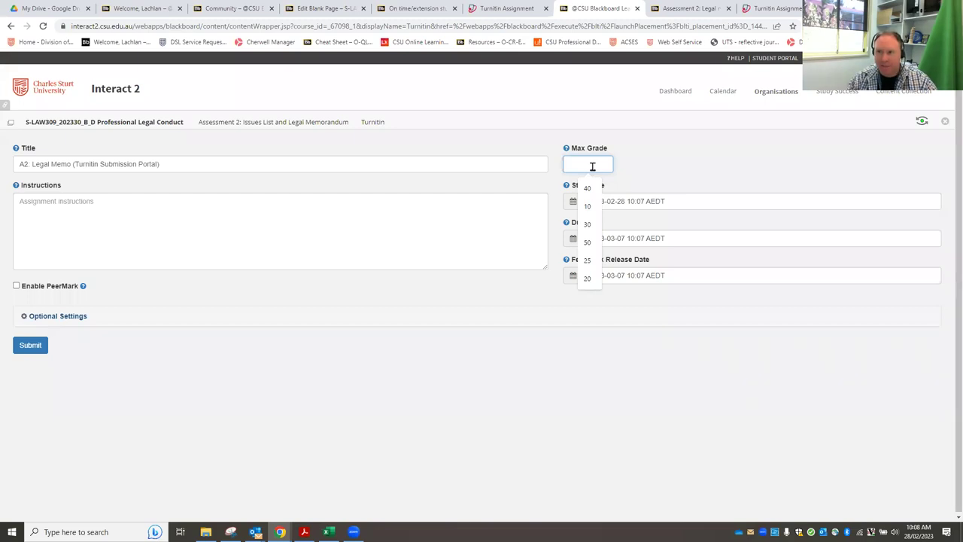
text(35)
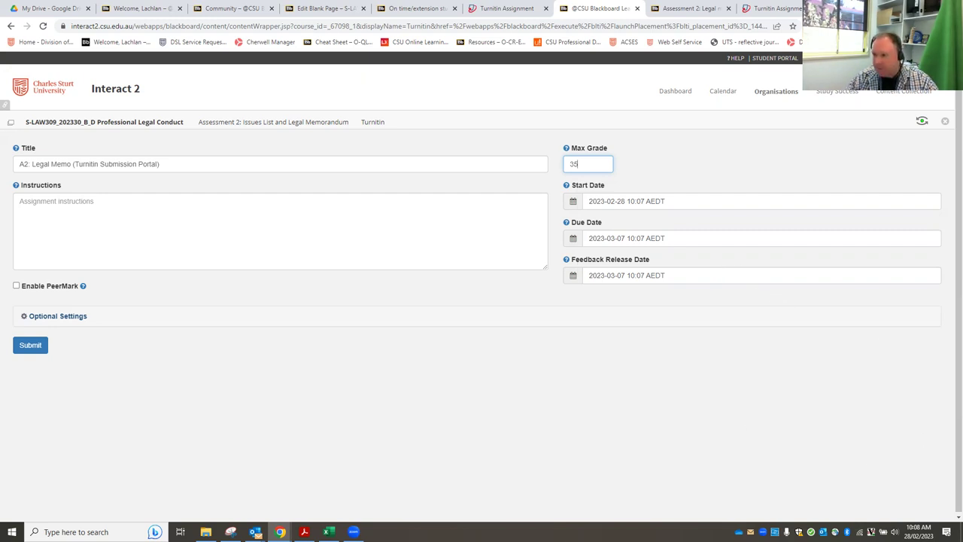
click(230, 532)
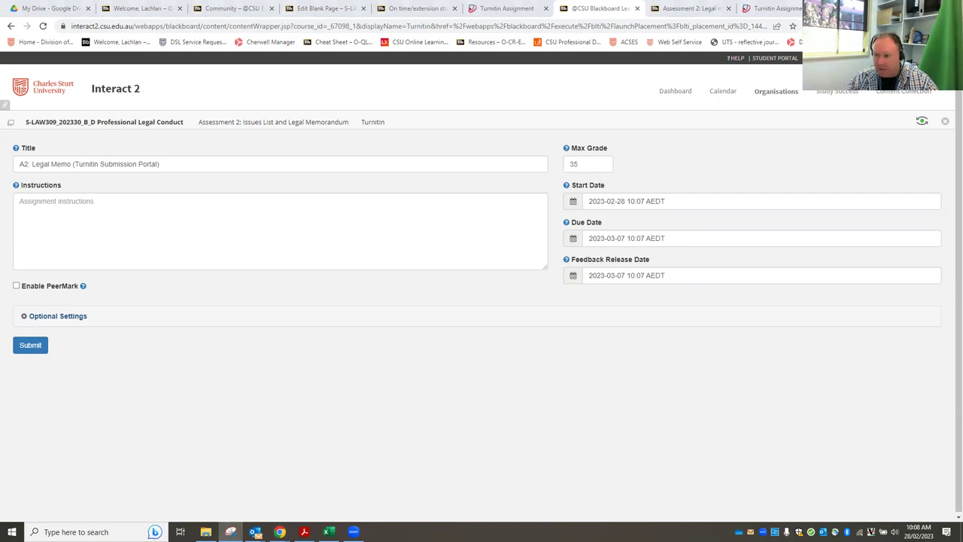
Set the assignment's due date to 2023-05-01 at 23:59.
click(573, 241)
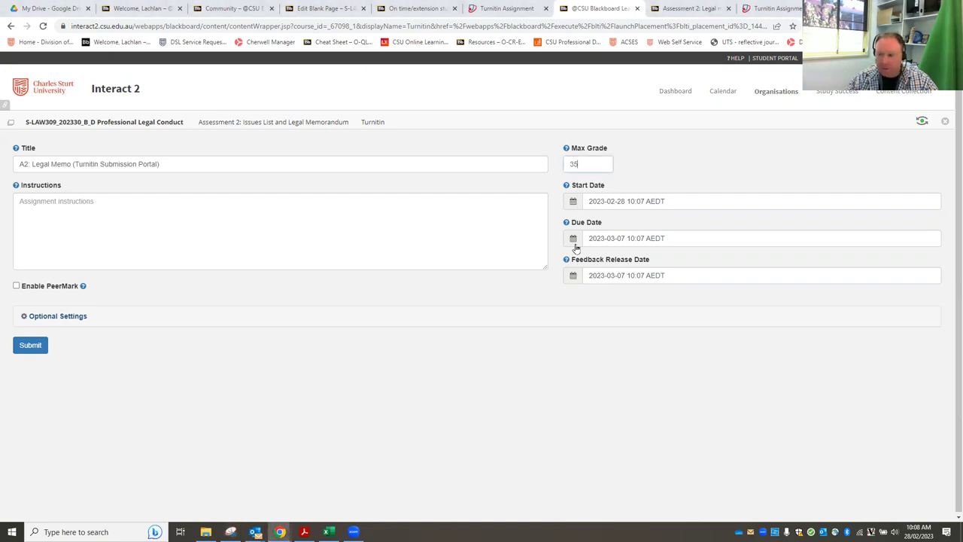
click(685, 257)
click(686, 257)
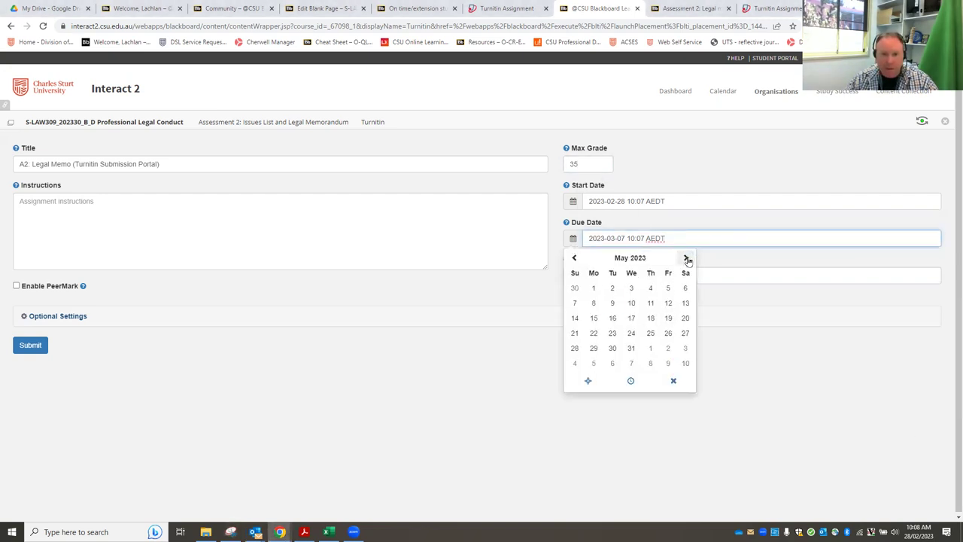
click(594, 288)
click(636, 237)
key(BackSpace)
key(BackSpace)
text(23)
key(BackSpace)
key(BackSpace)
text(59)
click(811, 343)
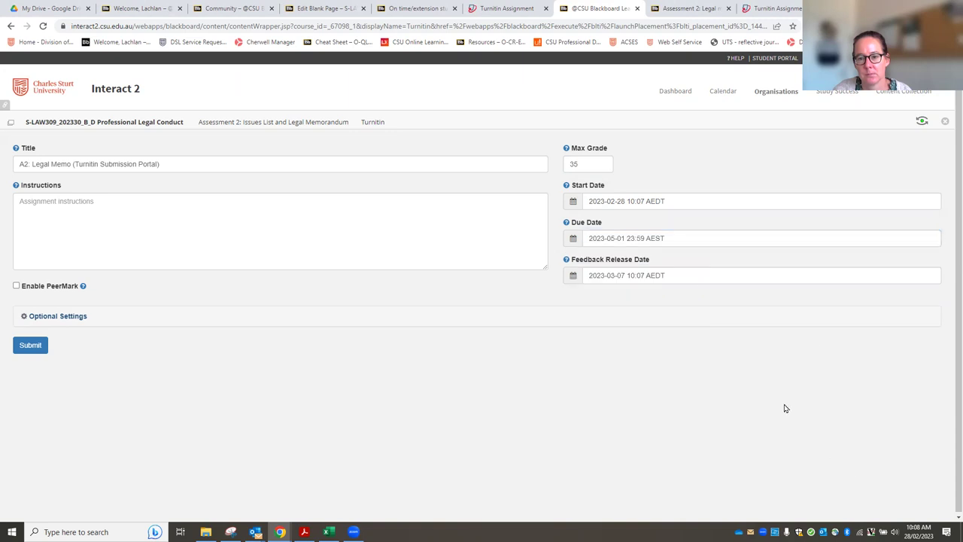
Set the feedback release date to 2023-05-22 at 23:59.
click(573, 276)
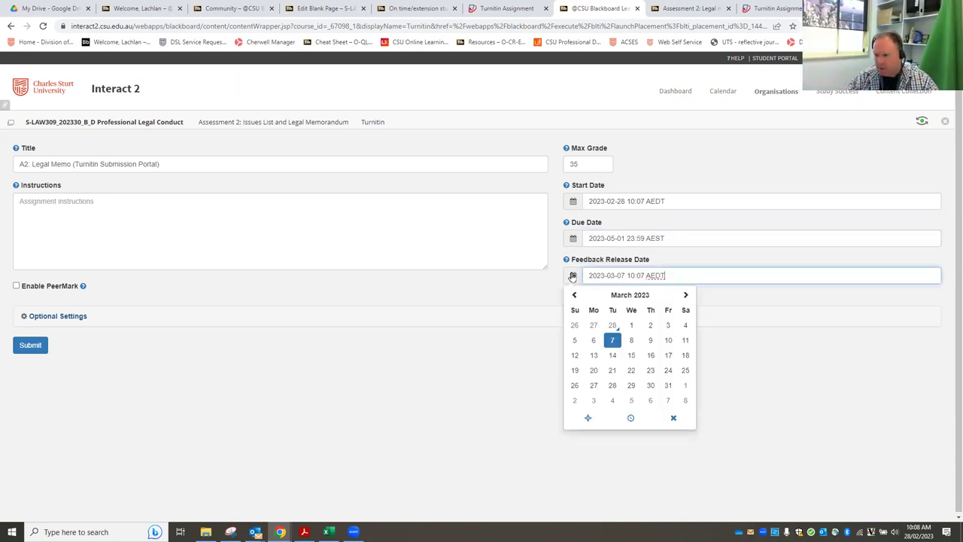
click(686, 295)
click(685, 295)
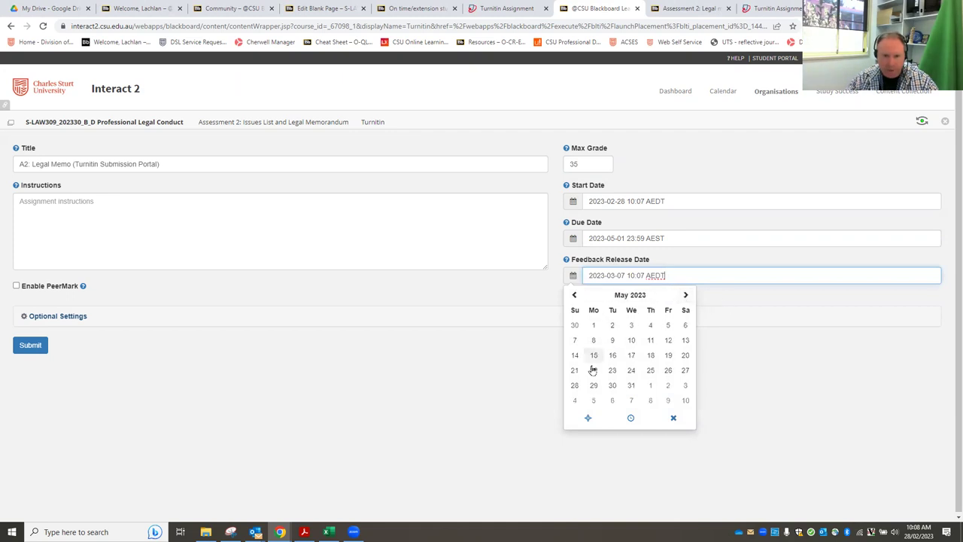
click(593, 370)
click(629, 275)
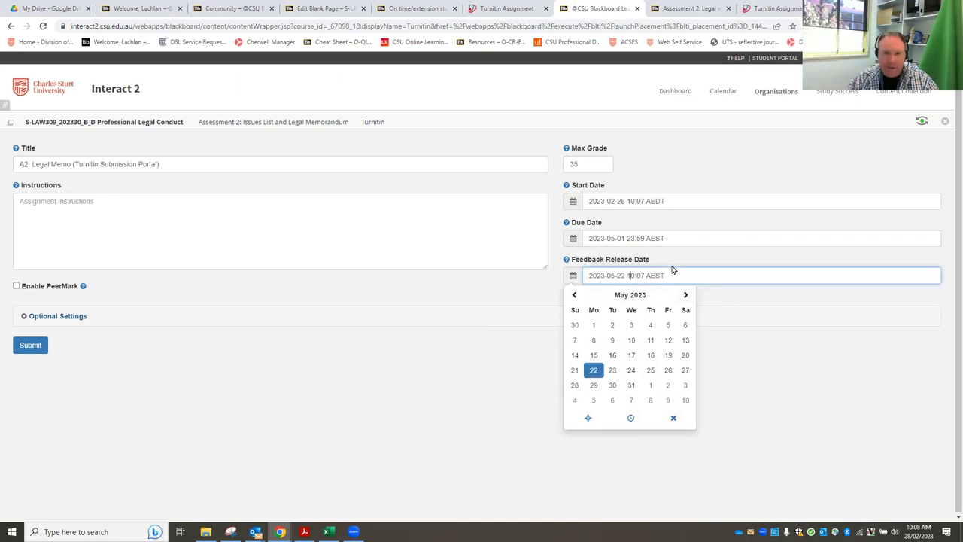
key(BackSpace)
key(Delete)
text(23)
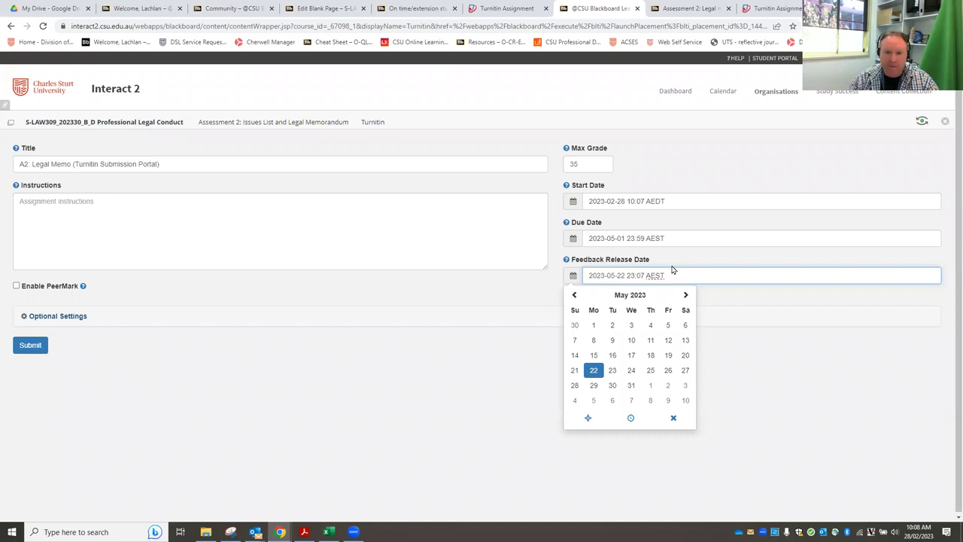
key(BackSpace)
key(BackSpace)
text(59)
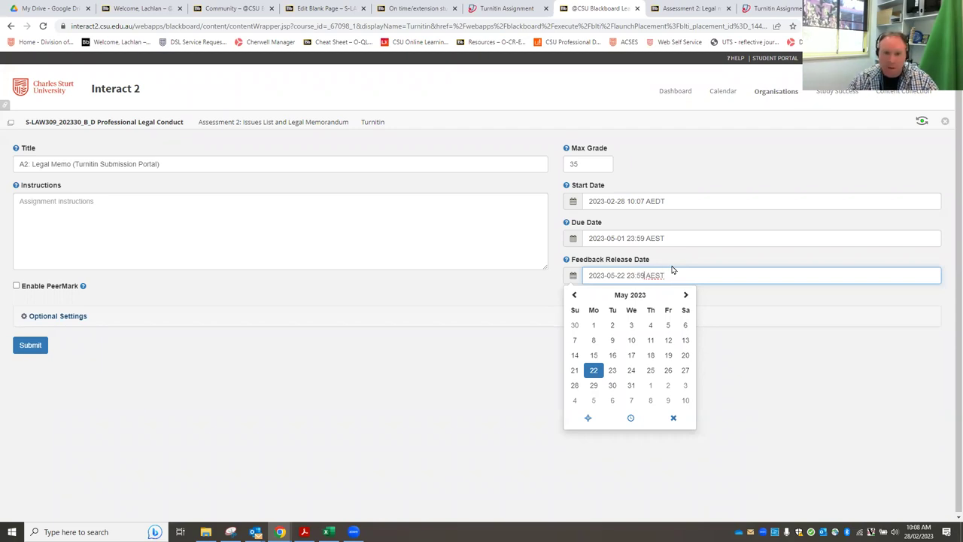
click(353, 301)
Review the assignment's optional submission, comparison and similarity report settings, and submit the new Turnitin assignment.
click(57, 316)
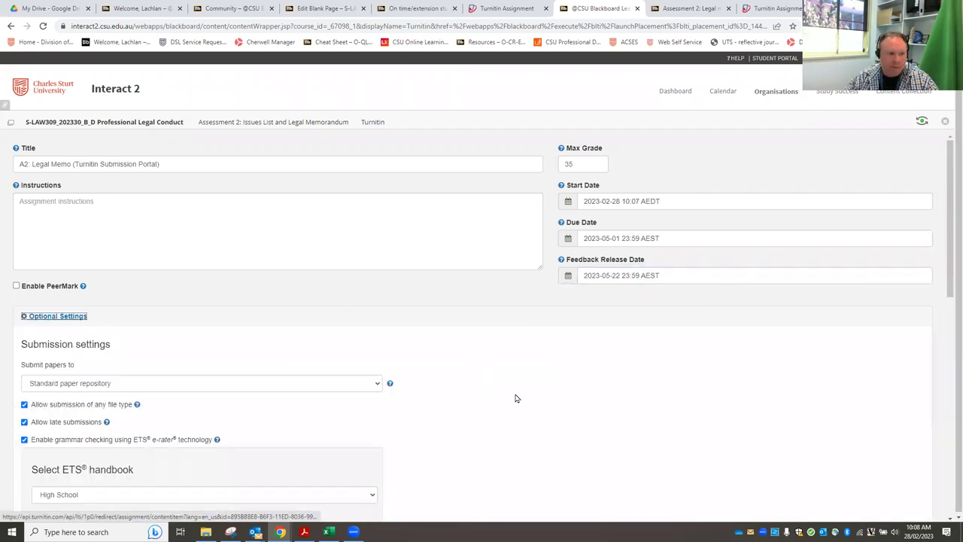
scroll(527, 391, down, 3)
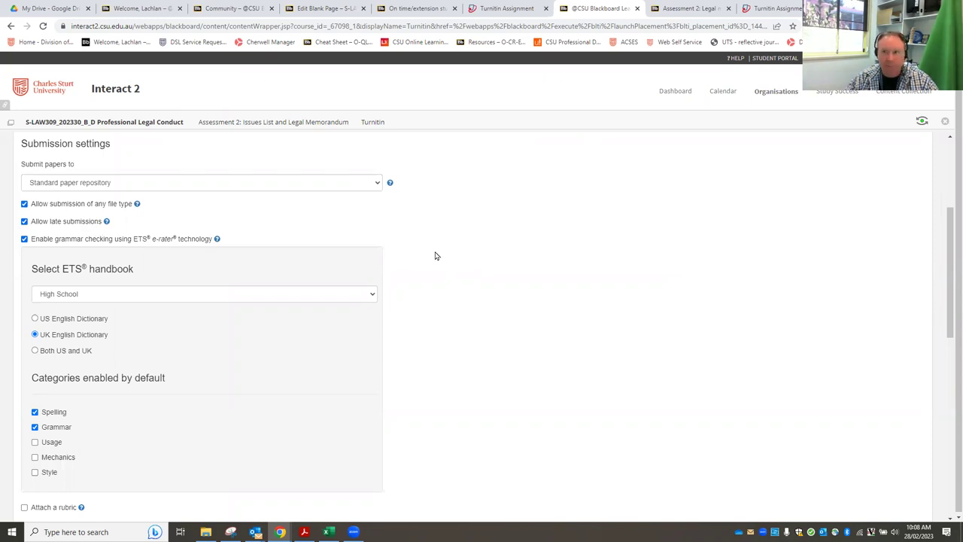
scroll(460, 333, down, 2)
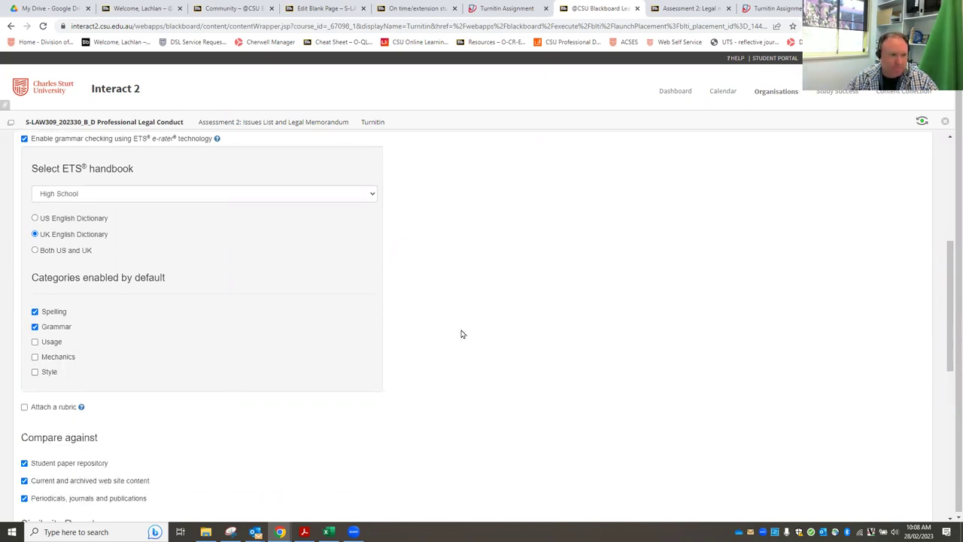
scroll(495, 358, down, 3)
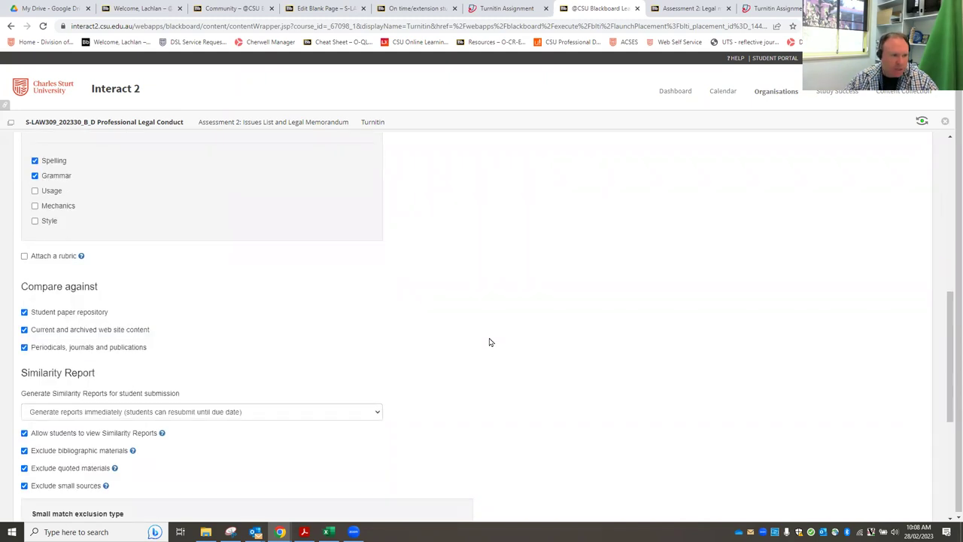
scroll(488, 339, down, 1)
scroll(376, 324, down, 1)
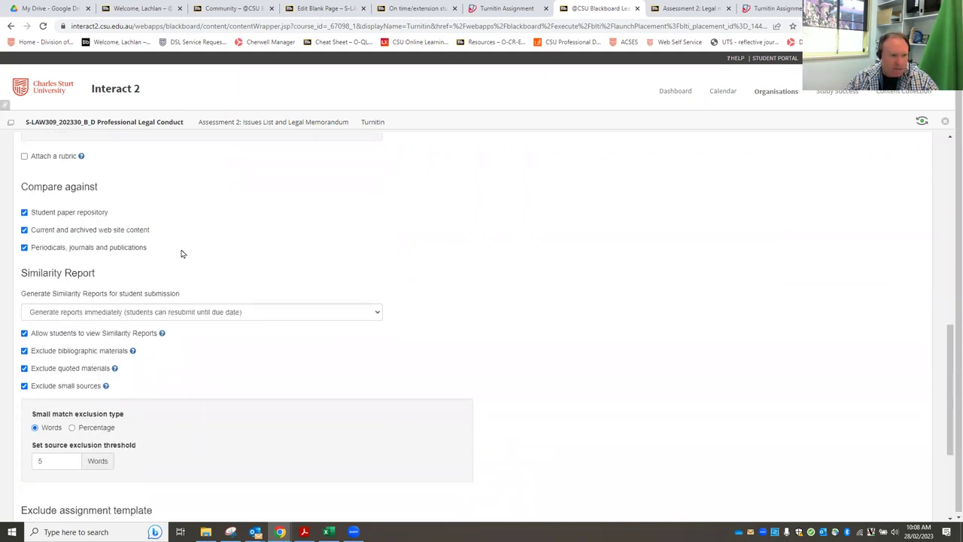
scroll(199, 293, down, 1)
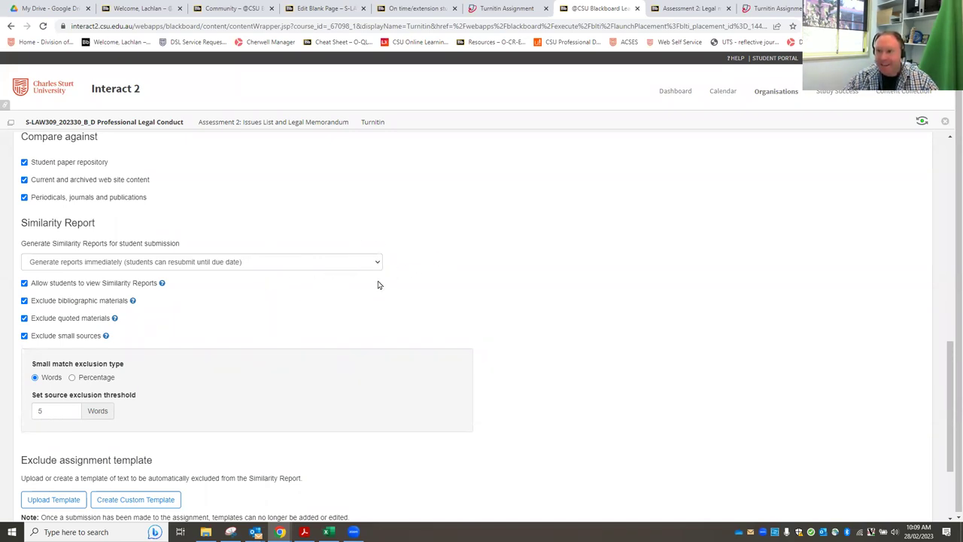
scroll(422, 295, down, 1)
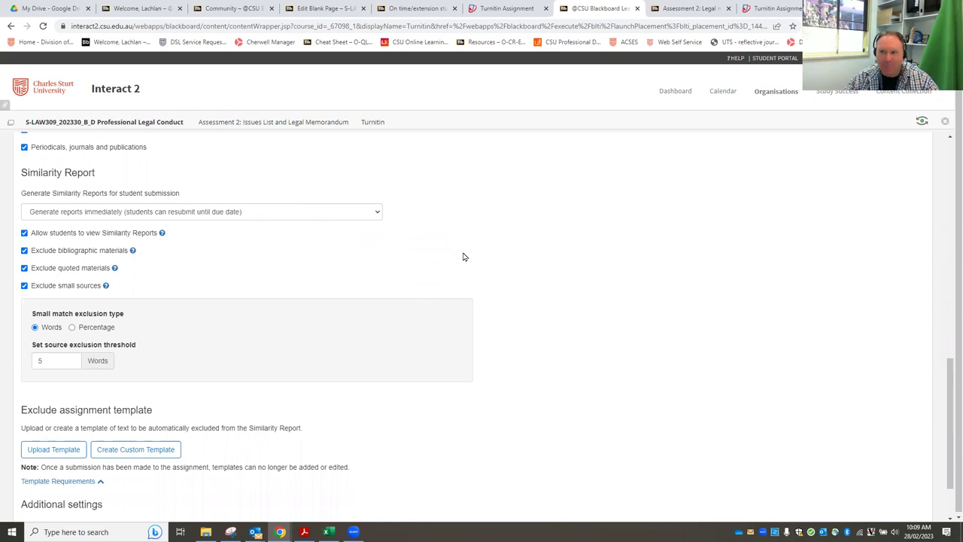
scroll(468, 316, down, 1)
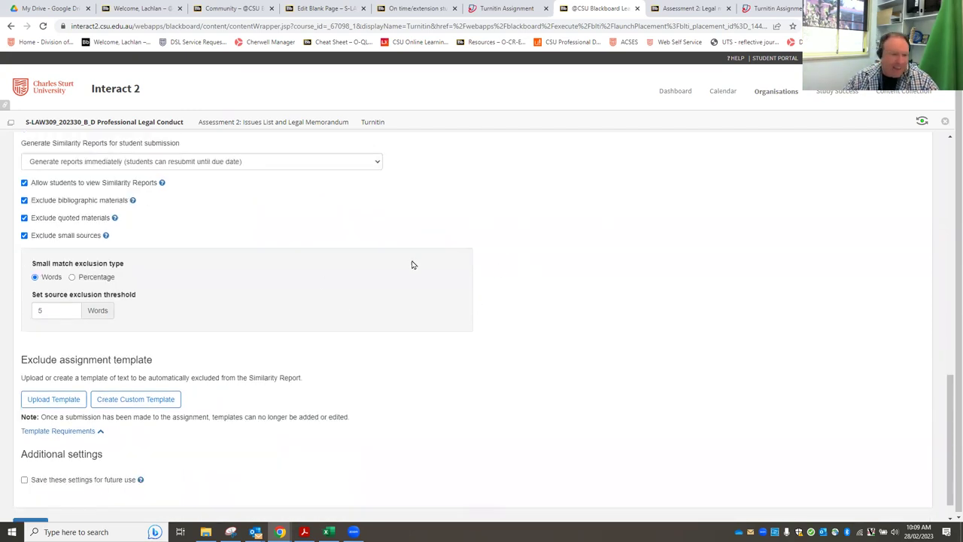
scroll(421, 249, down, 1)
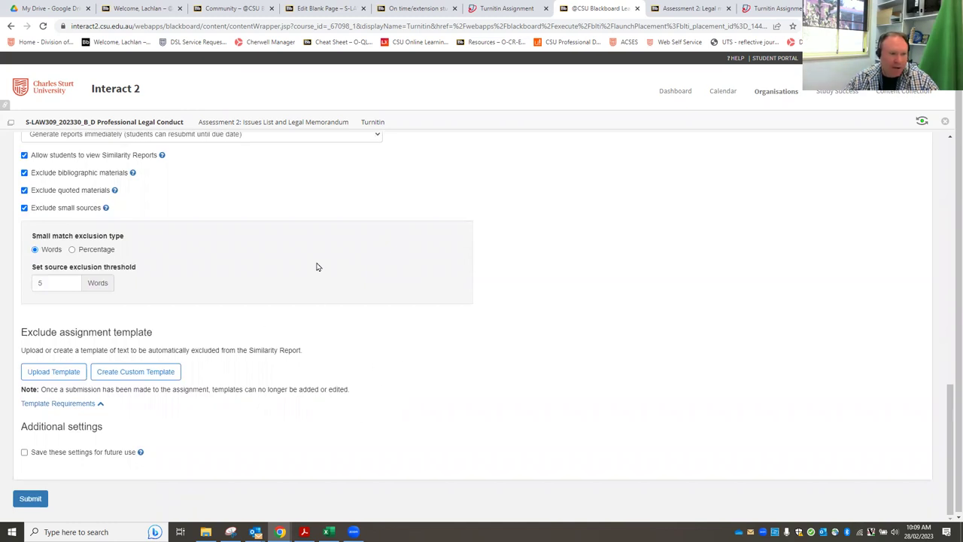
click(31, 498)
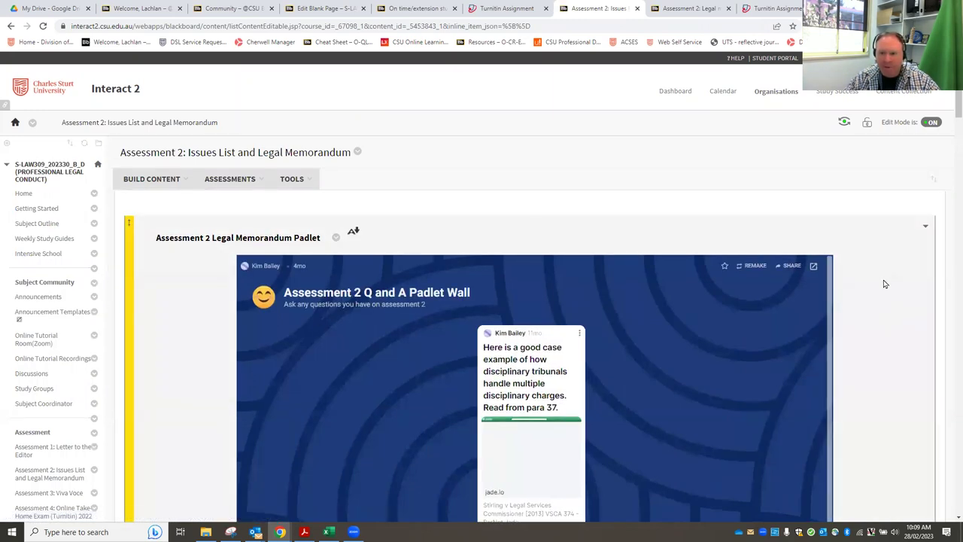
Reorder the folder's content so that A2: Legal Memo (Turnitin Submission Portal) is the first item.
click(931, 180)
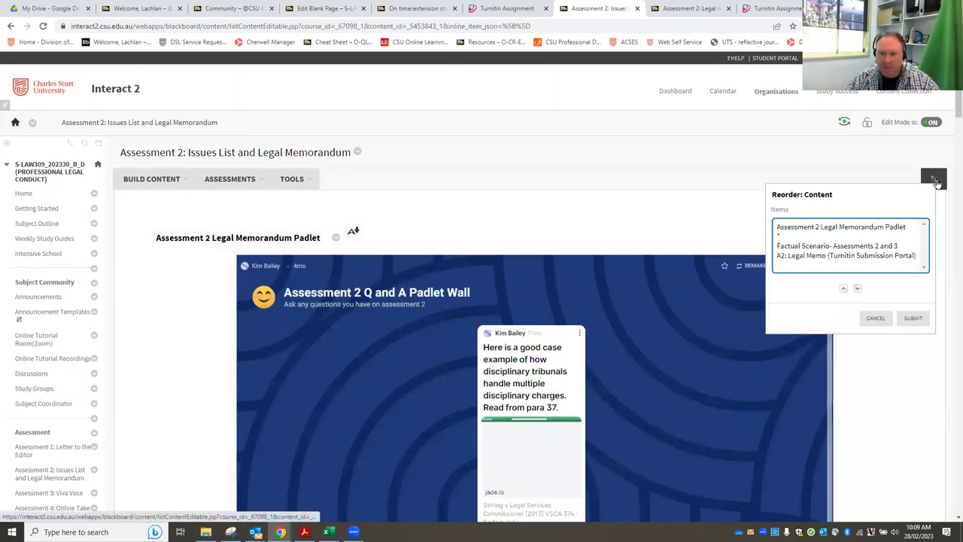
click(799, 256)
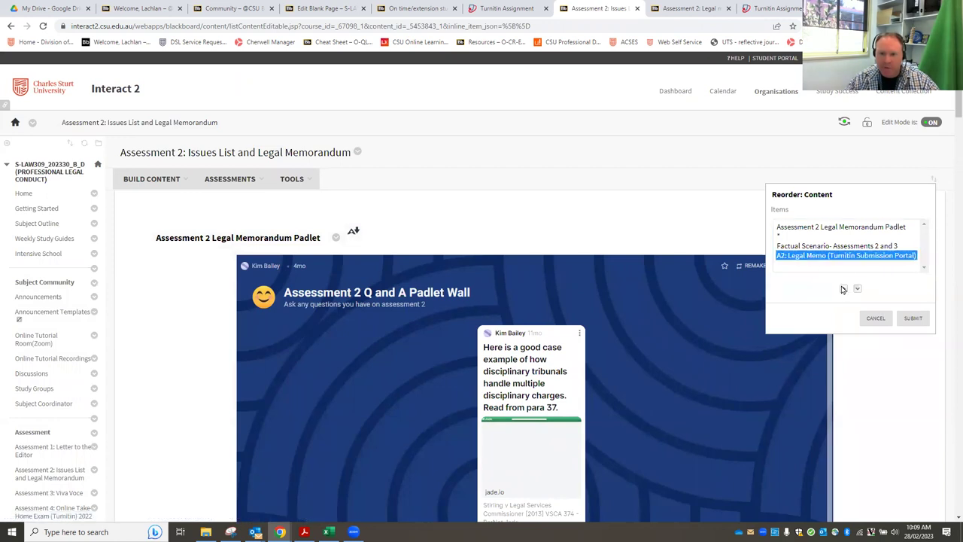
click(843, 288)
click(843, 288)
click(910, 323)
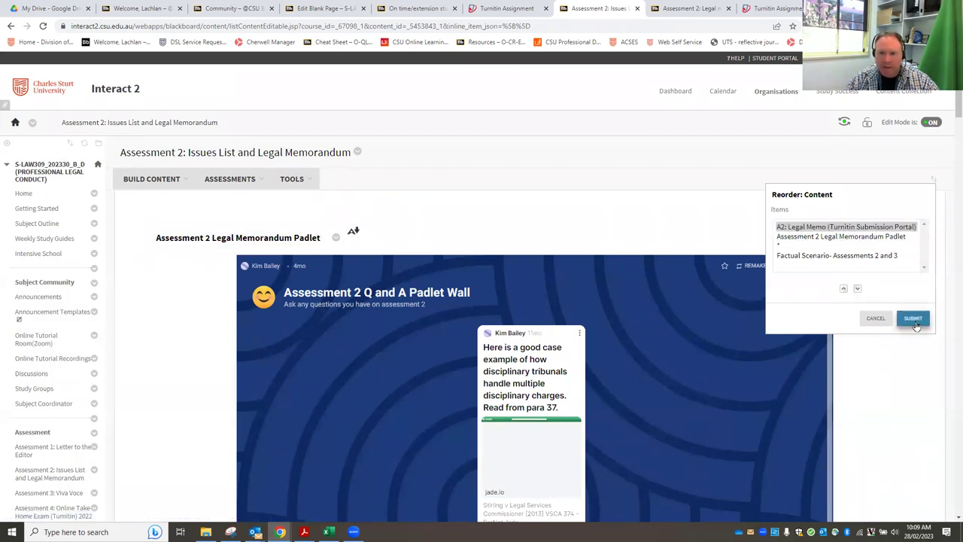
click(569, 82)
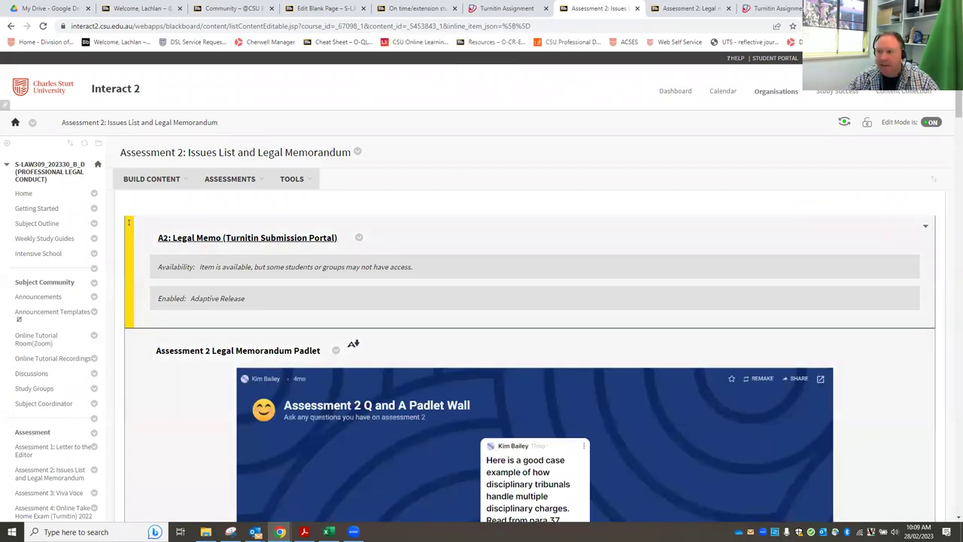
Edit the A2: Legal Memo (Turnitin Submission Portal) web link and set Visible to Students to No.
click(359, 237)
key(Return)
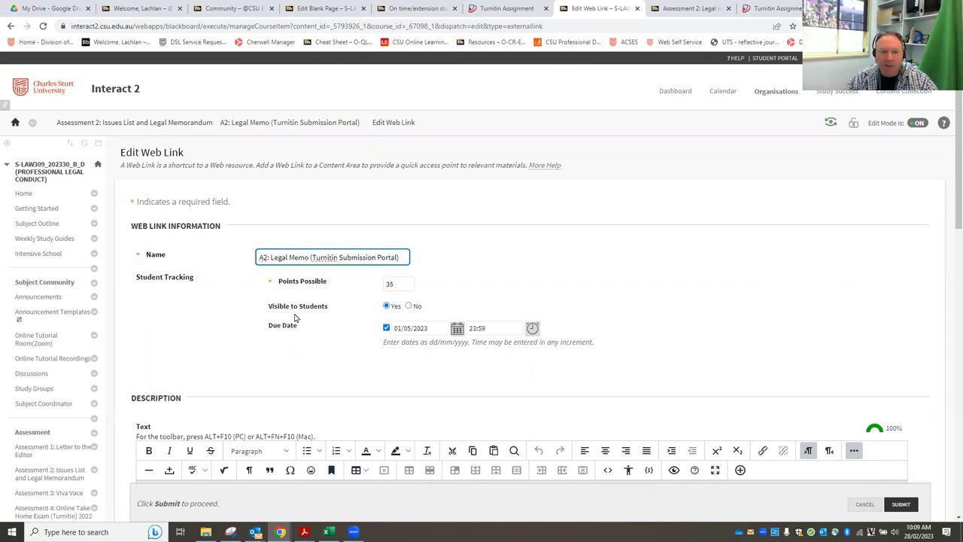
click(408, 306)
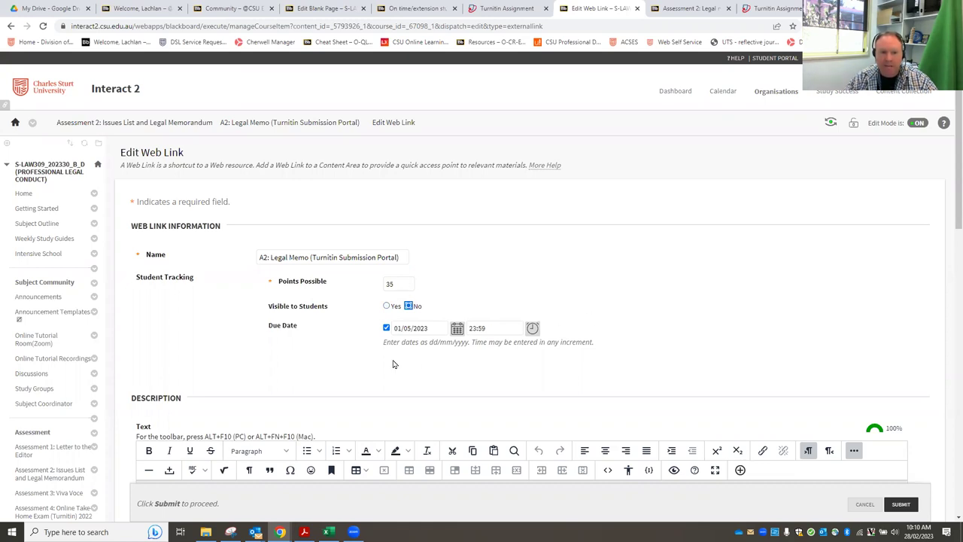
Consult the Instructions text for students in the Turnitin LTI Quick Guide PDF, then return to the web link's description.
scroll(783, 367, down, 3)
click(452, 296)
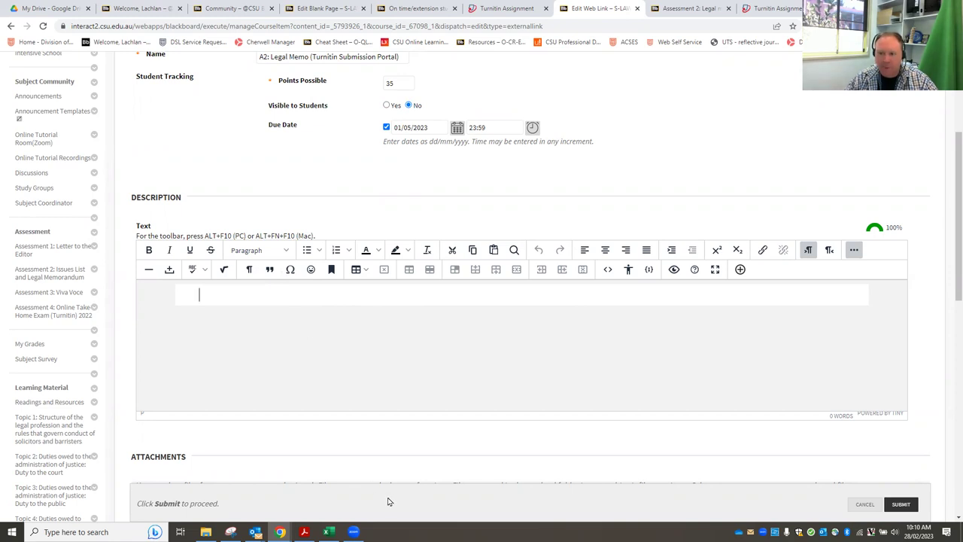
click(304, 532)
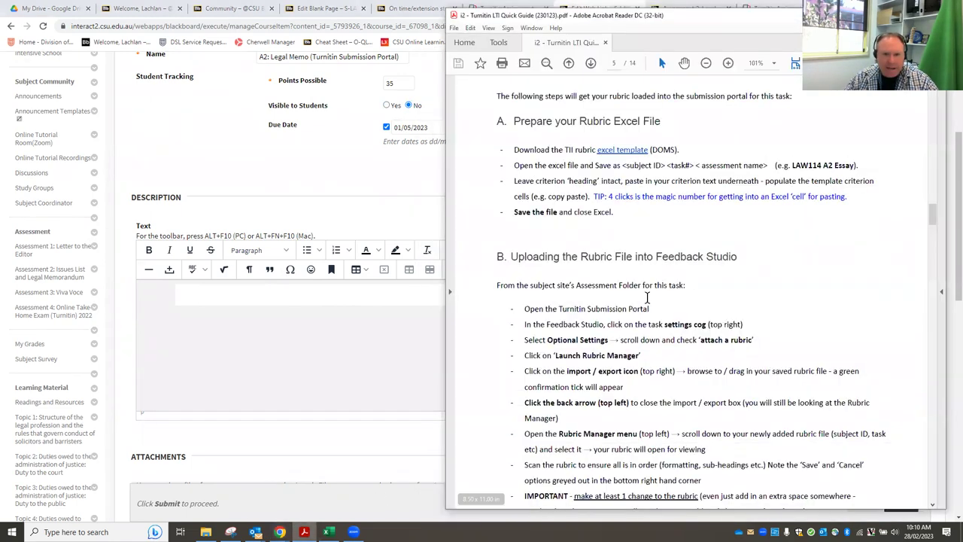
scroll(648, 311, up, 15)
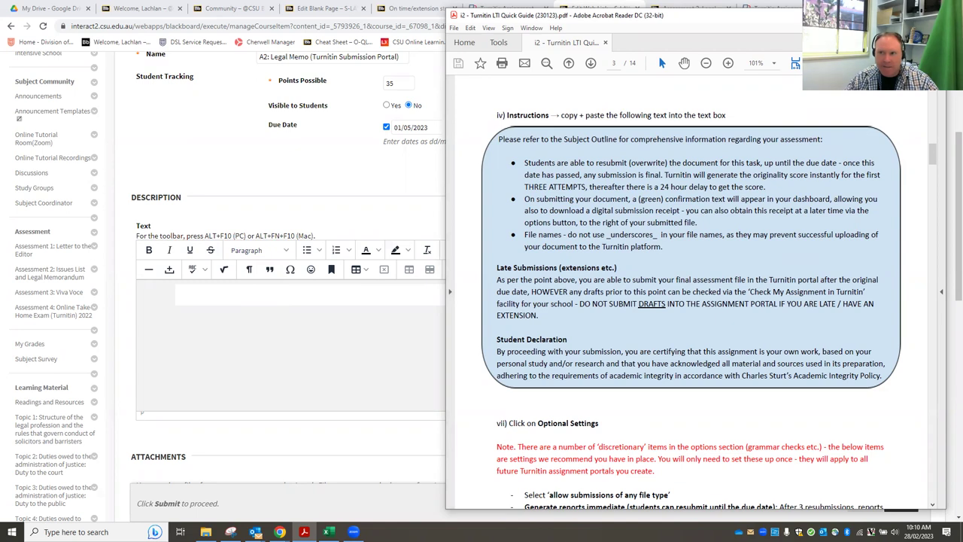
click(861, 14)
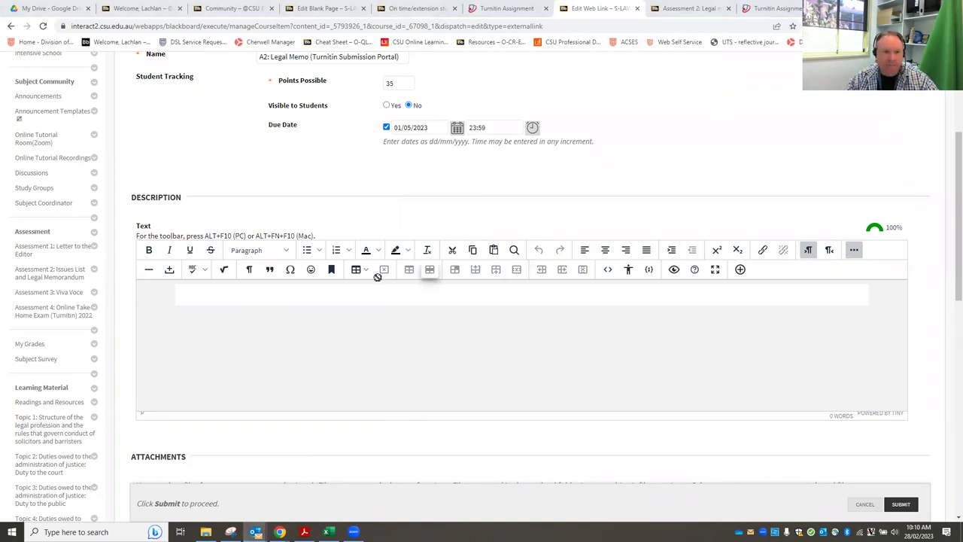
Paste the HTML student instructions into the description's source code, save them, and submit the web link, accepting opening in a new window.
click(610, 271)
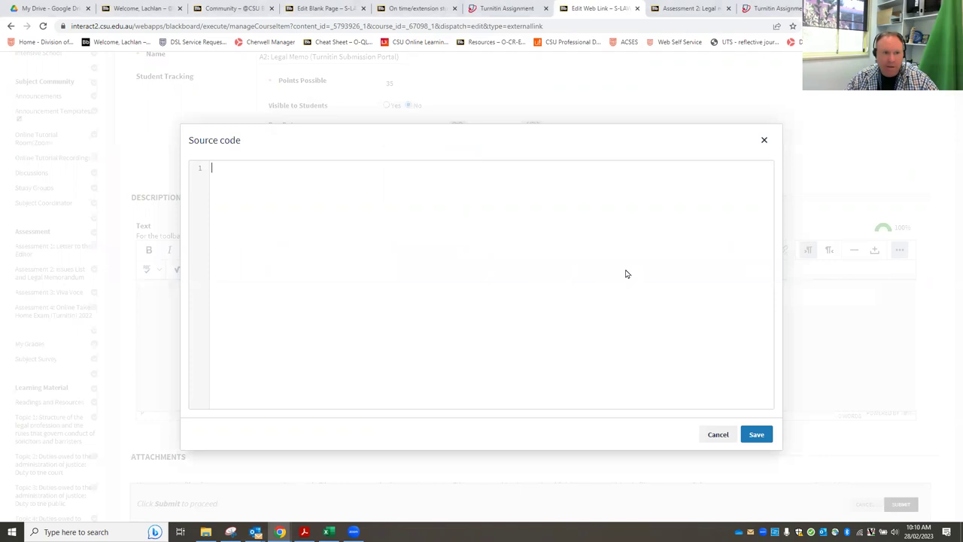
key(ctrl+v)
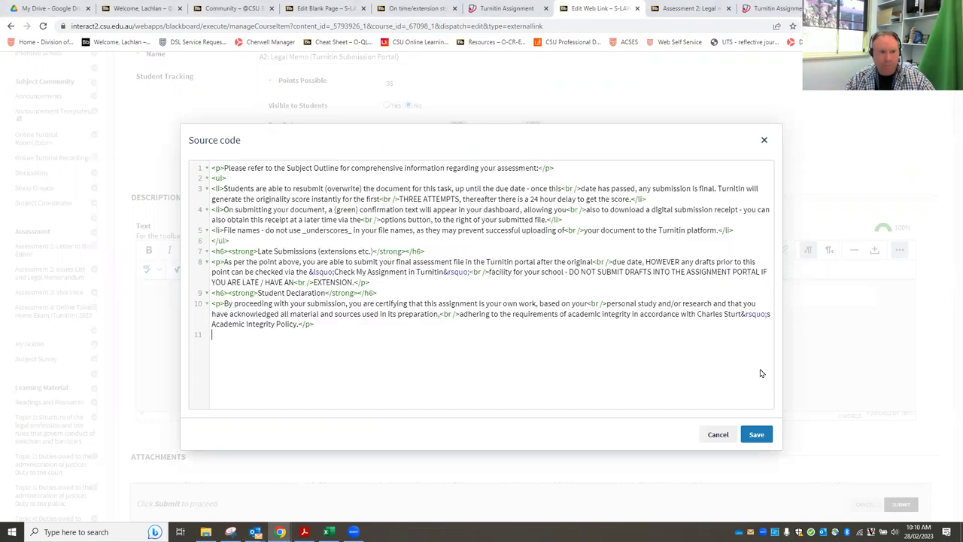
click(756, 435)
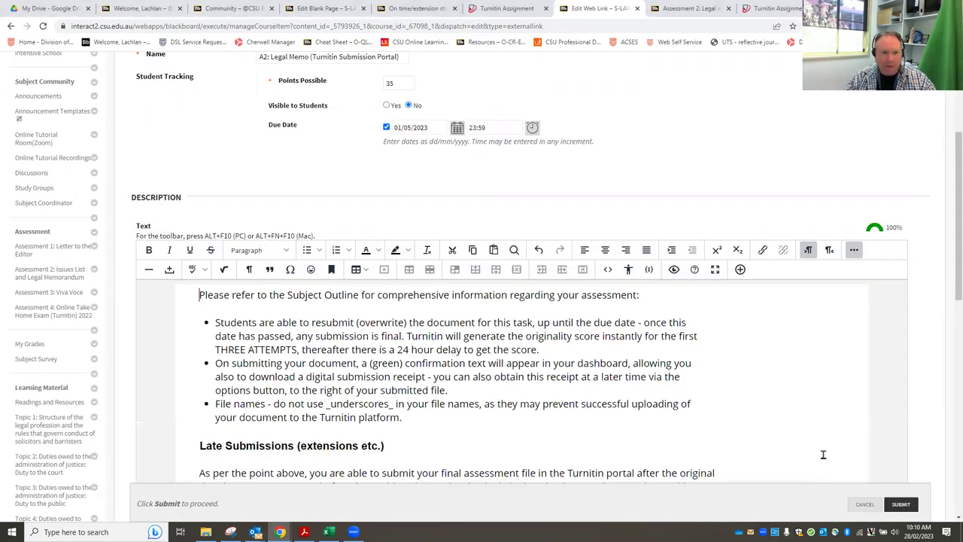
scroll(760, 386, down, 2)
click(905, 507)
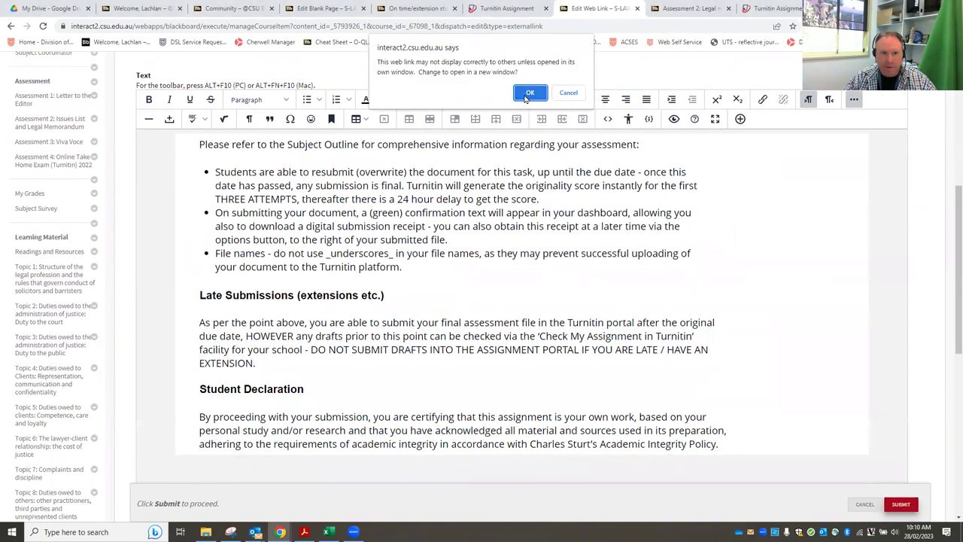
click(529, 93)
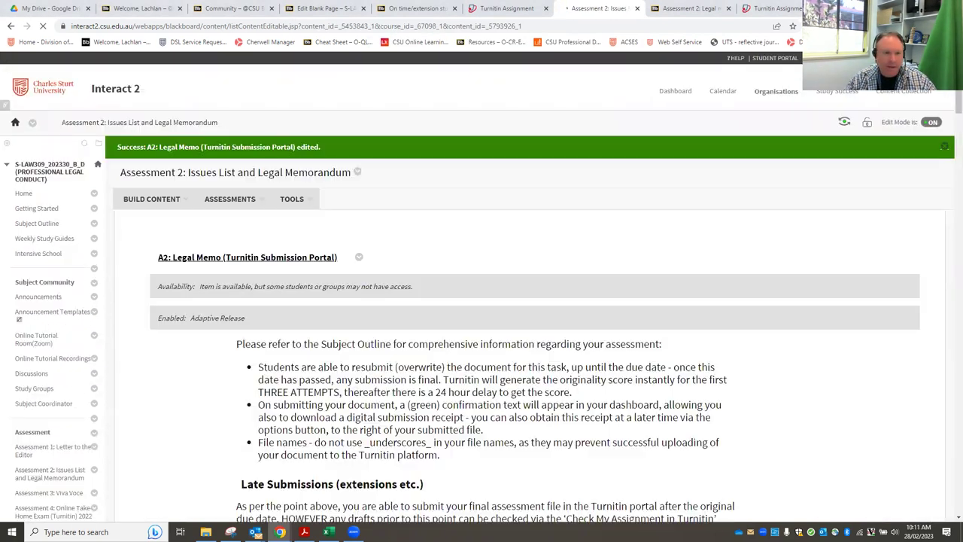
Open the A2: Legal Memo (Turnitin Submission Portal) assignment settings and enable Attach a rubric in the optional settings.
scroll(774, 378, down, 2)
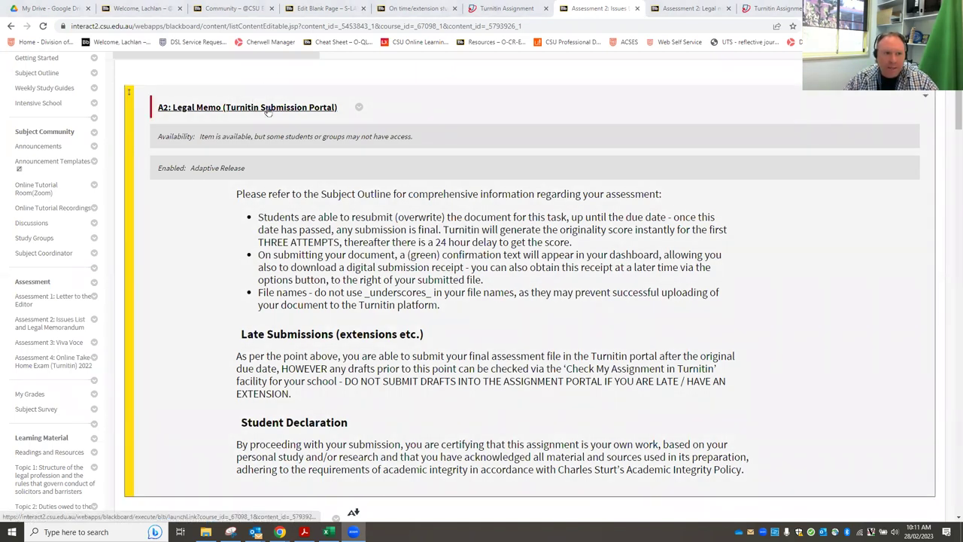
click(268, 109)
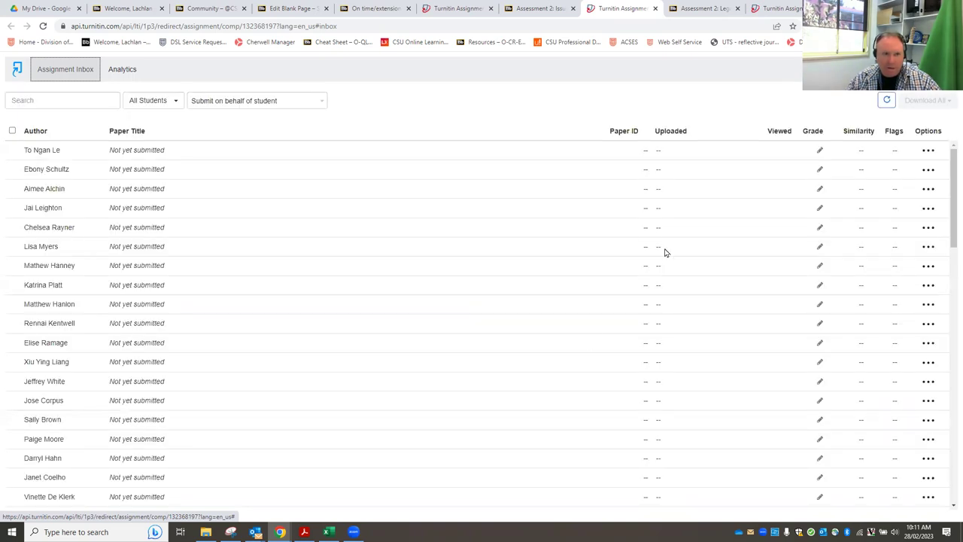
click(933, 69)
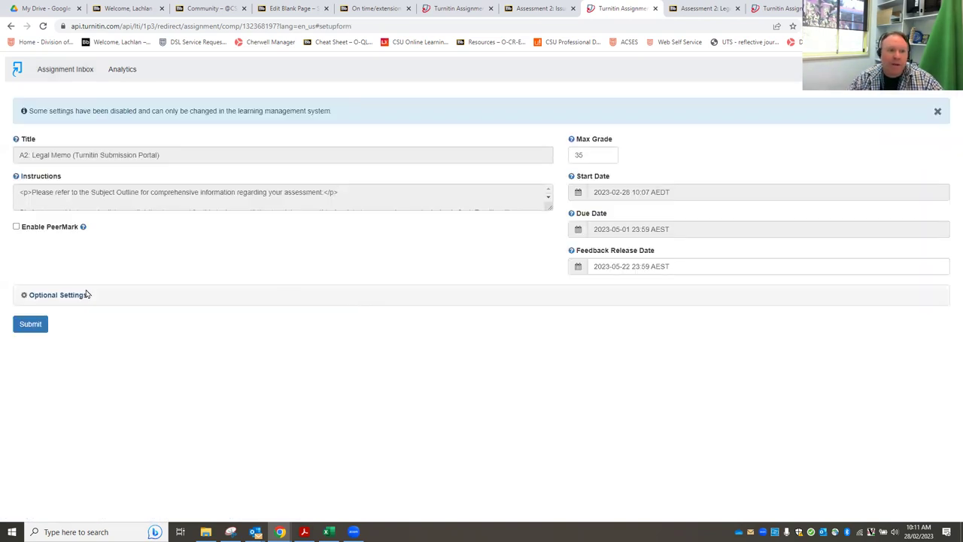
click(77, 295)
scroll(409, 344, down, 4)
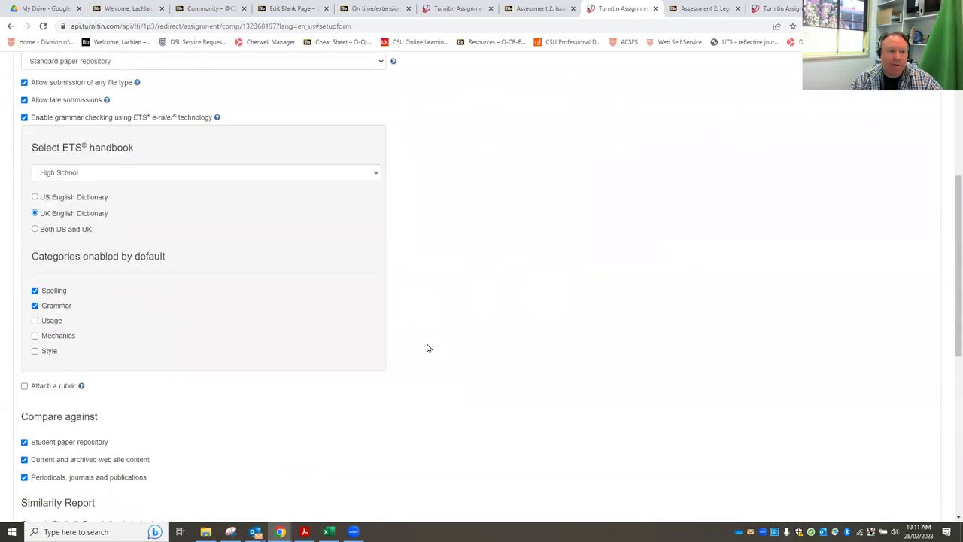
click(43, 391)
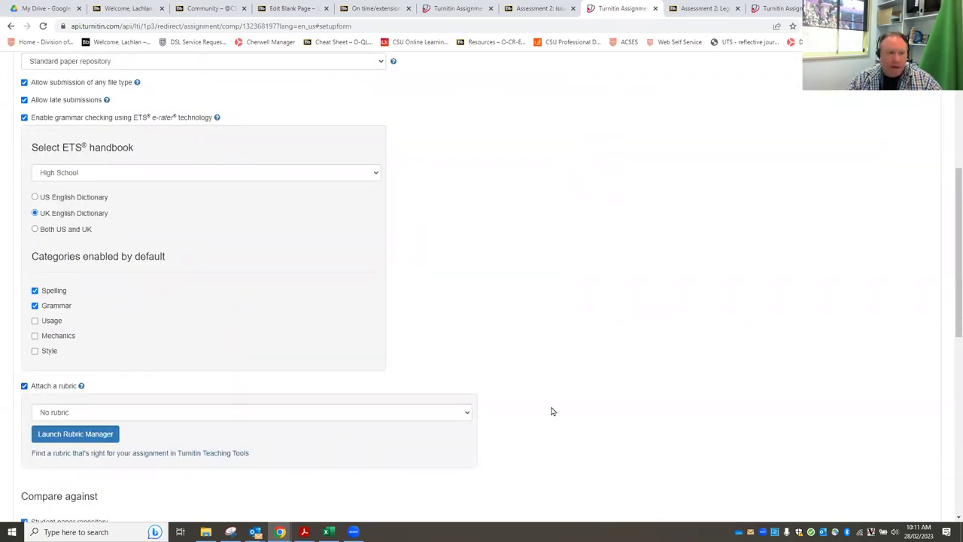
scroll(553, 411, down, 2)
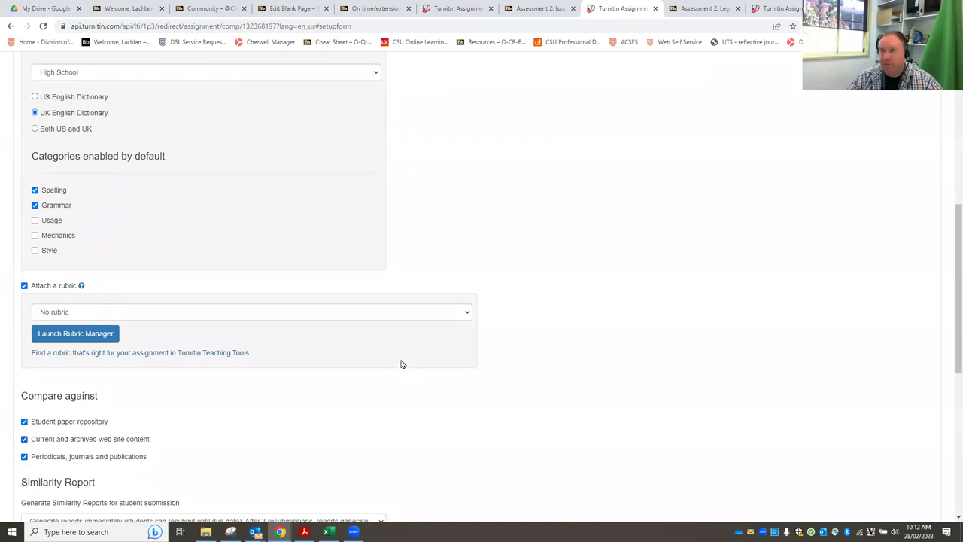
Check the law309 A2 Legal Memo.xlsx rubric in Excel and import the file into Turnitin's Rubric Manager.
click(328, 531)
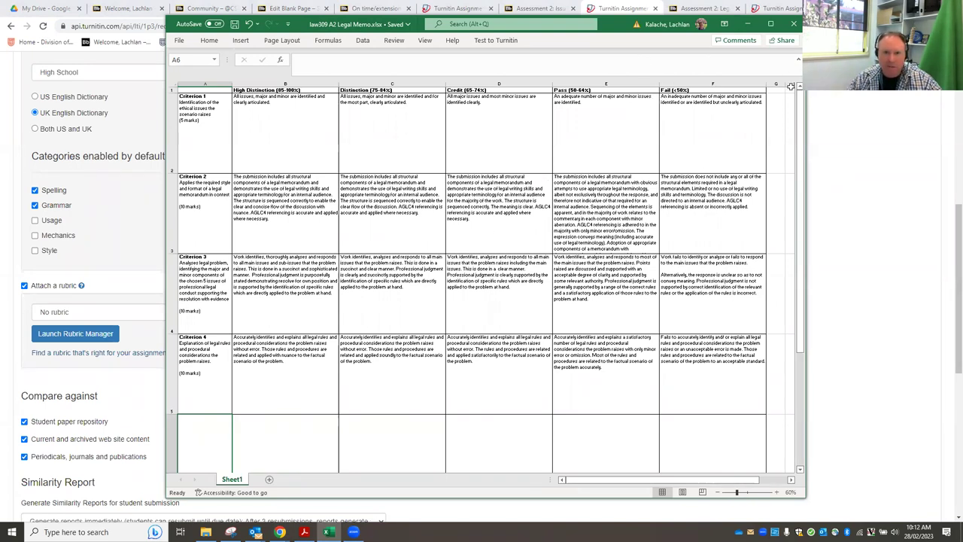
click(750, 25)
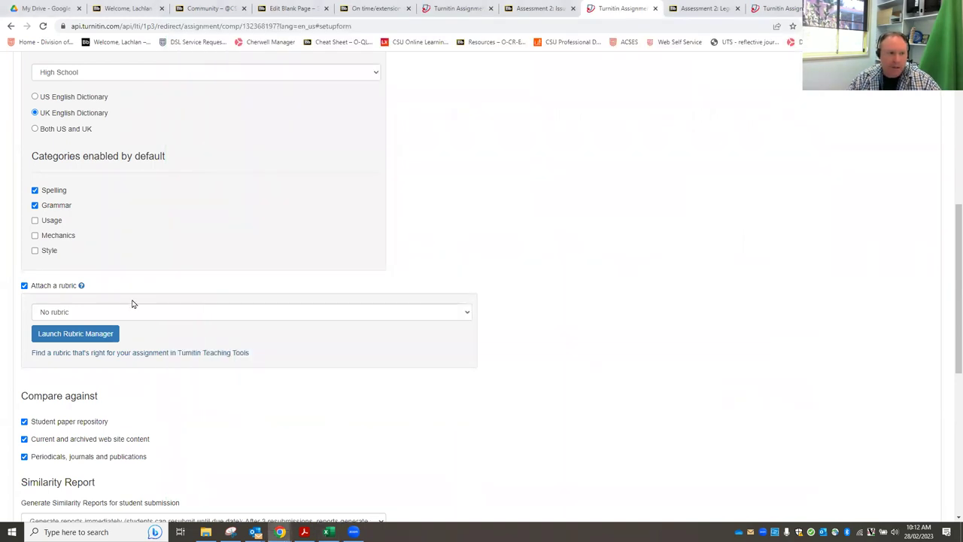
click(64, 339)
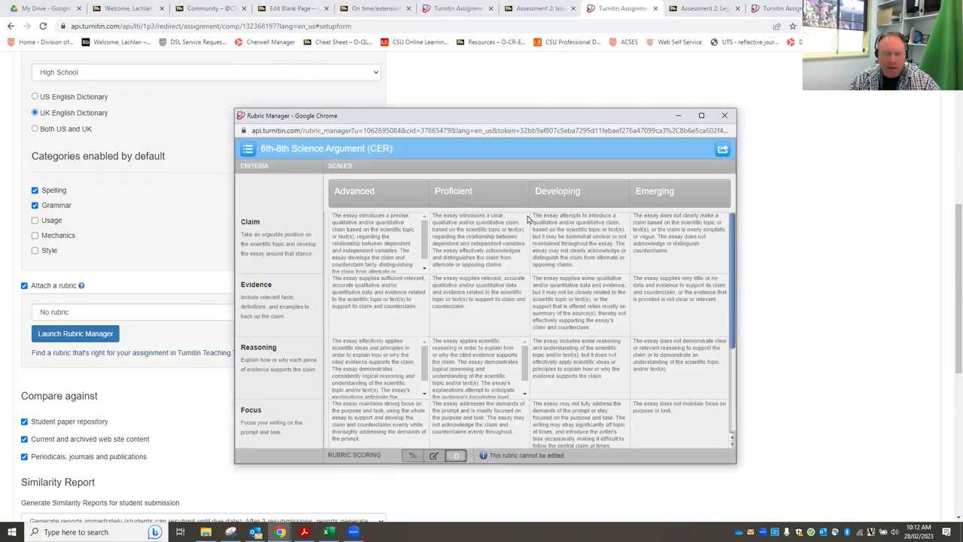
click(722, 153)
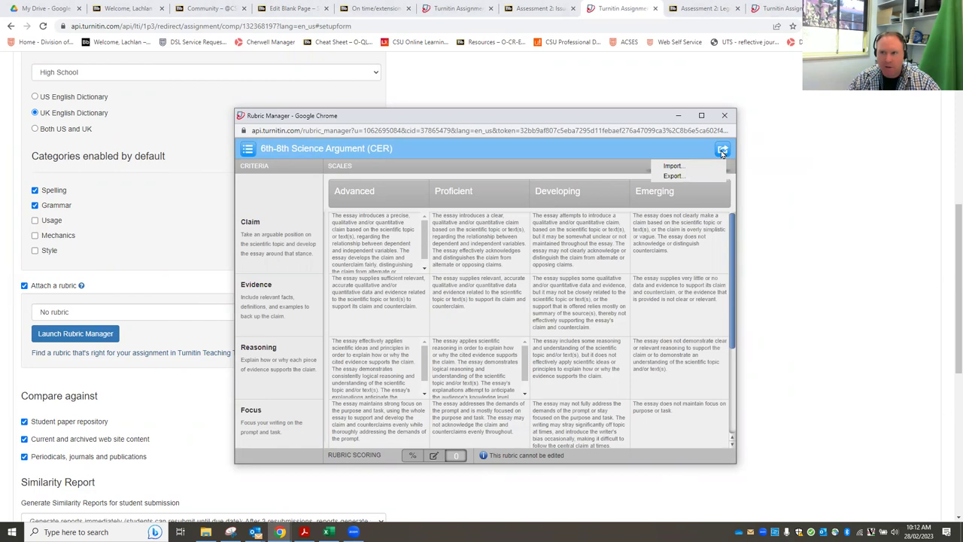
click(679, 164)
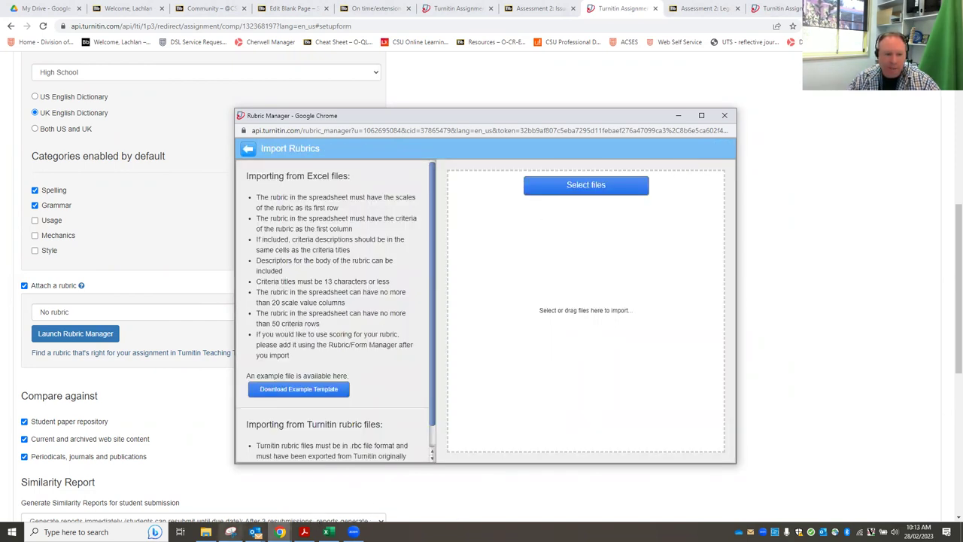
click(205, 532)
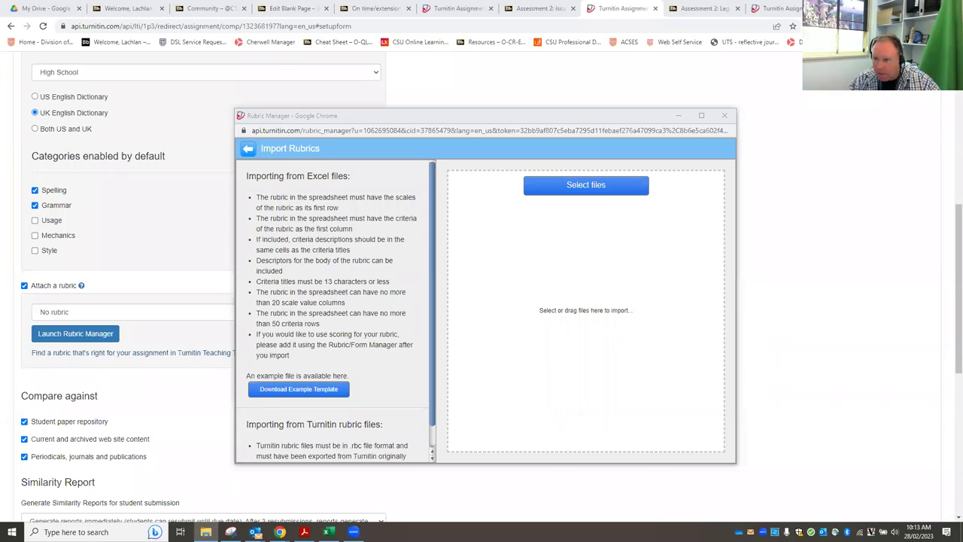
drag(844, 513, 591, 314)
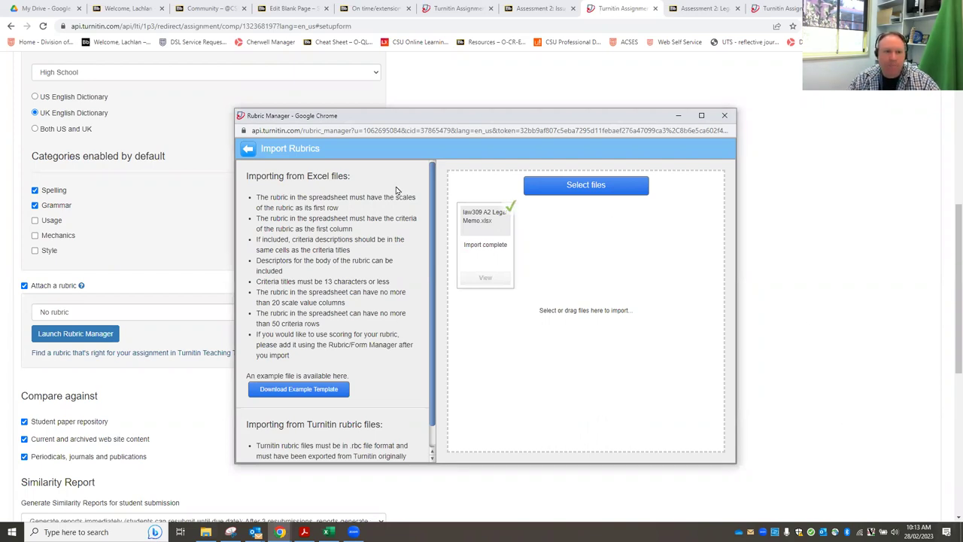
click(248, 149)
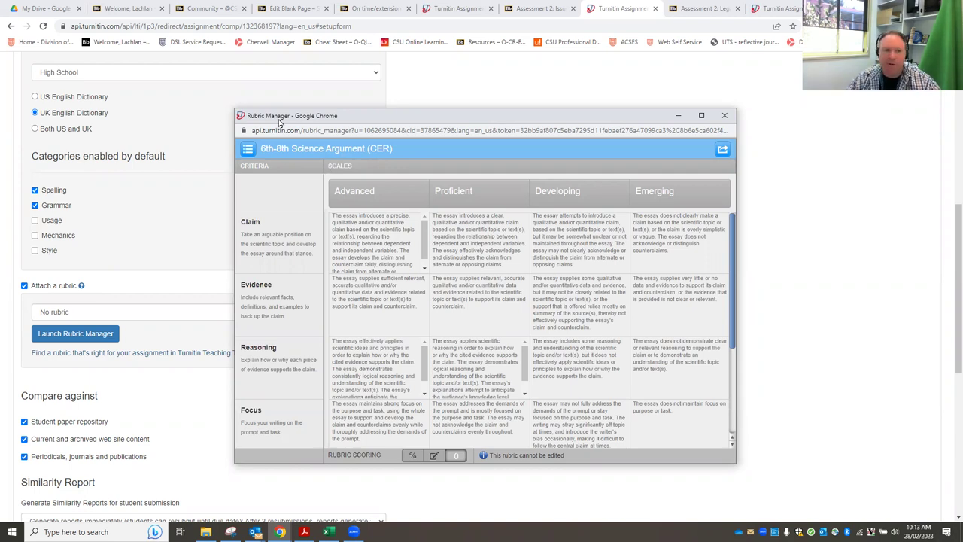
Open the imported law309 A2 Legal Memo rubric in the Rubric Manager and maximize its window to show all scales.
click(248, 149)
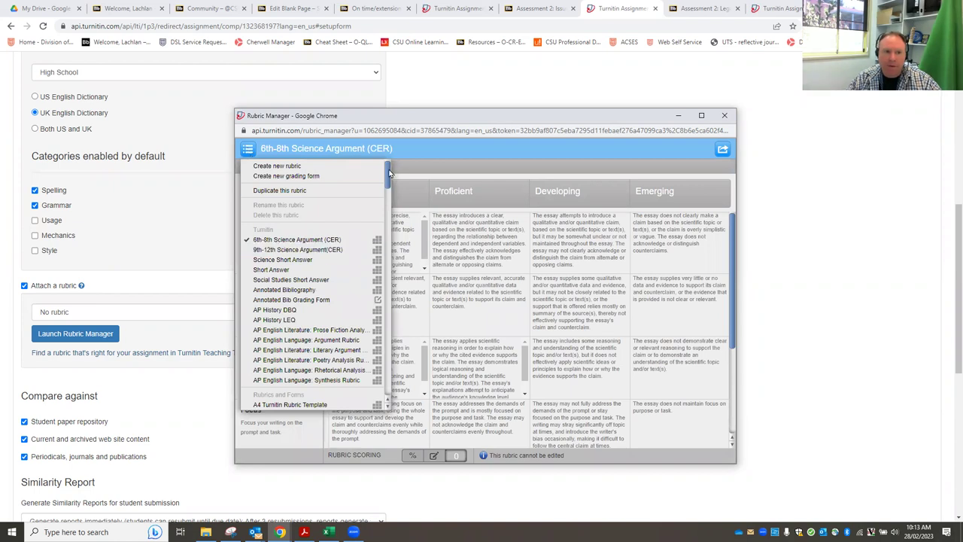
drag(388, 174, 380, 320)
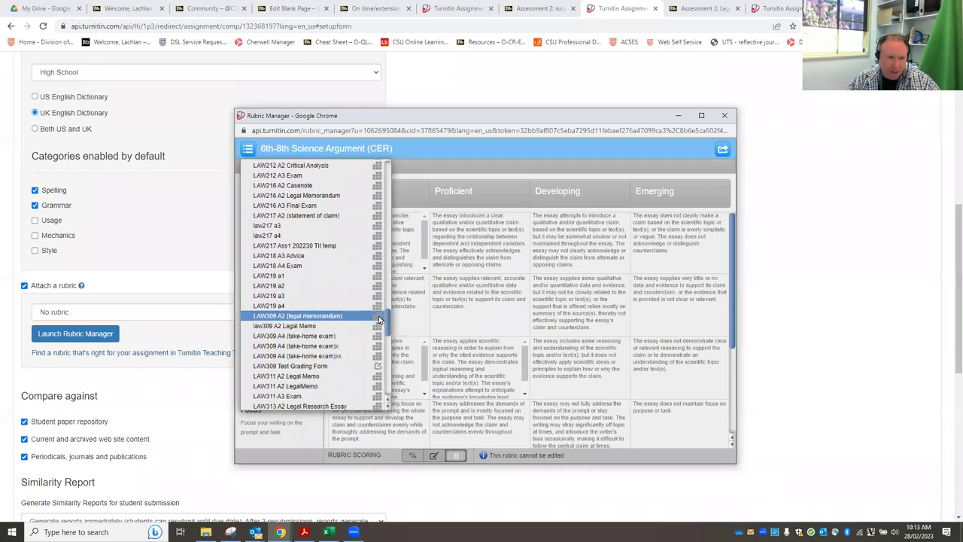
click(308, 328)
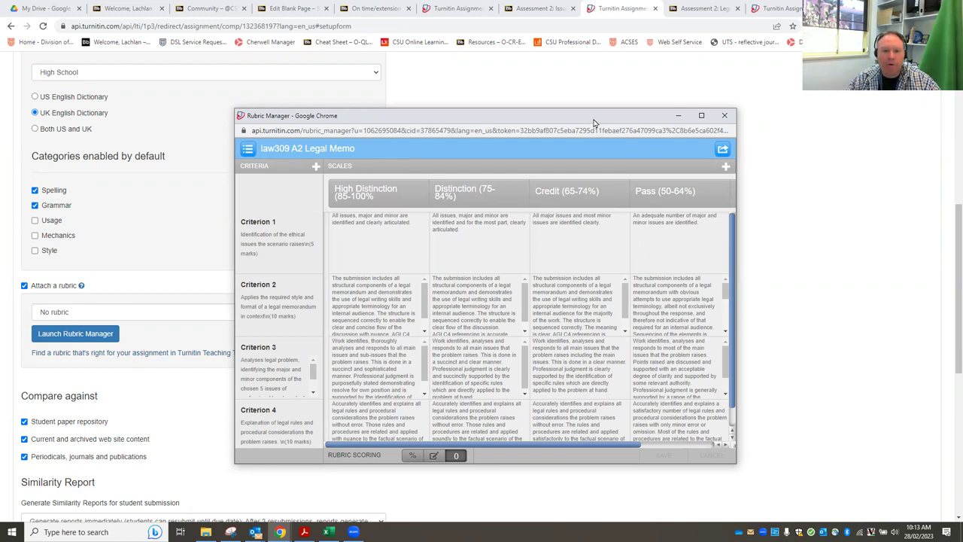
drag(515, 115, 383, 25)
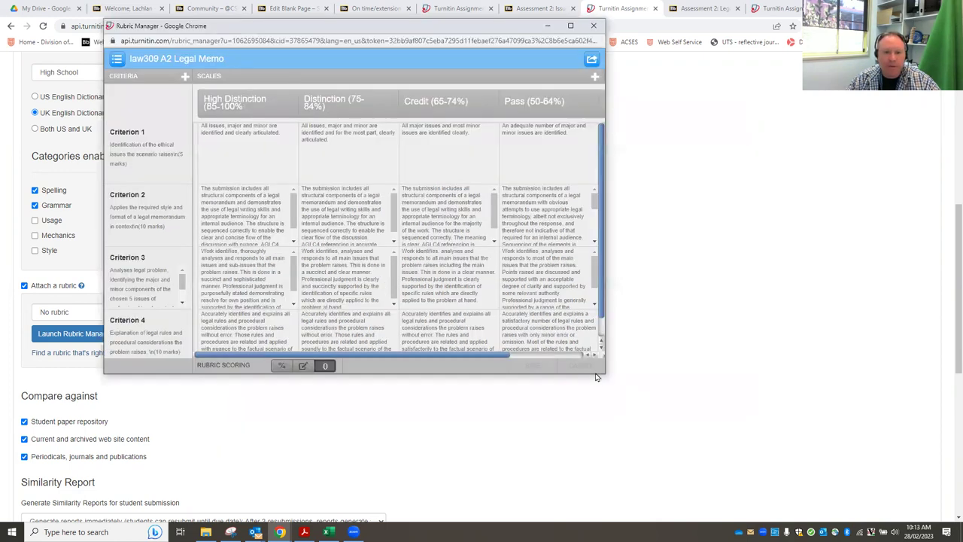
click(570, 27)
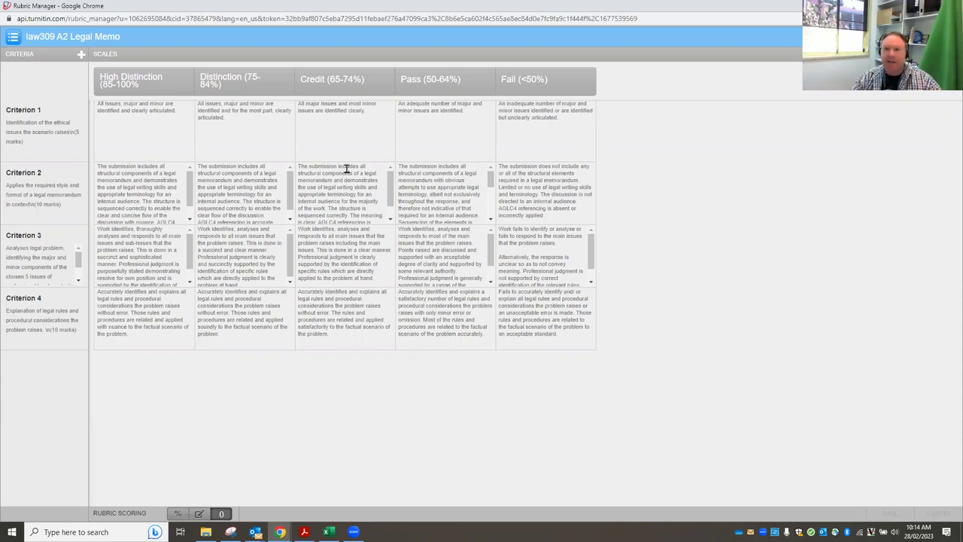
Add an extra space at the end of Criterion 1's Distinction descriptor, save the rubric, and close the Rubric Manager.
click(243, 114)
click(239, 116)
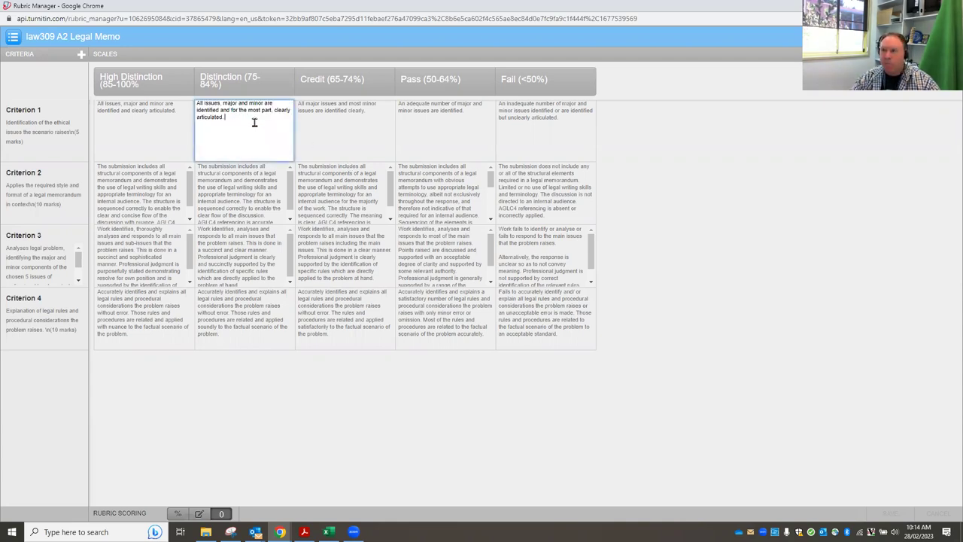
click(347, 144)
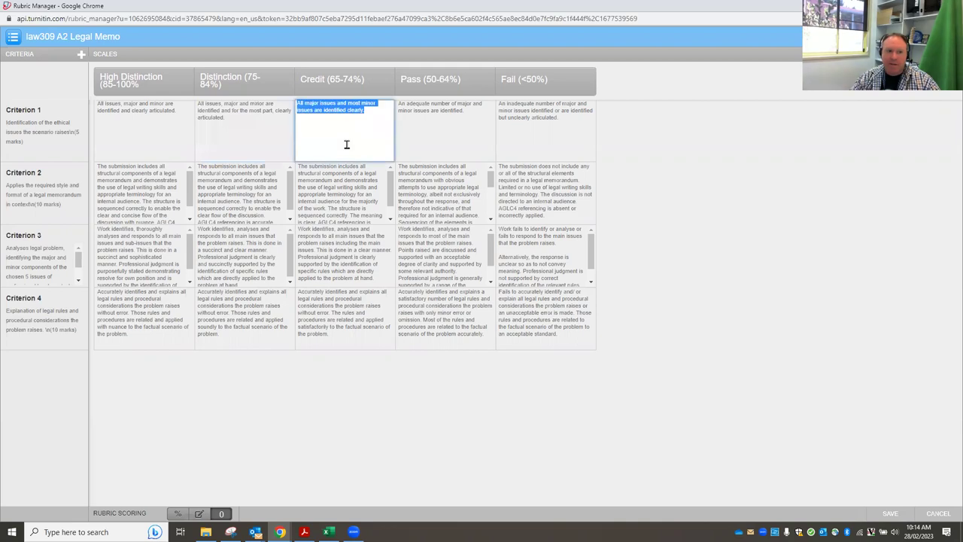
click(890, 513)
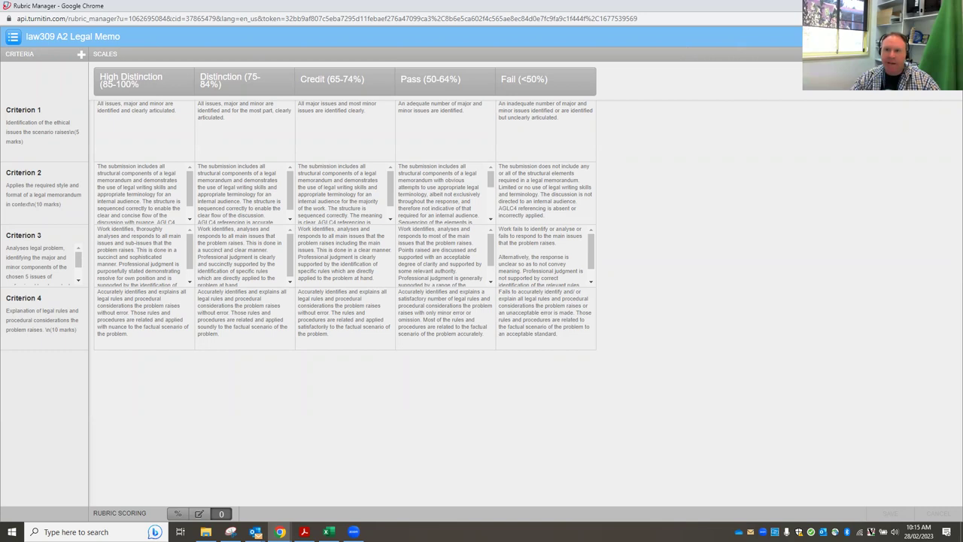
click(949, 7)
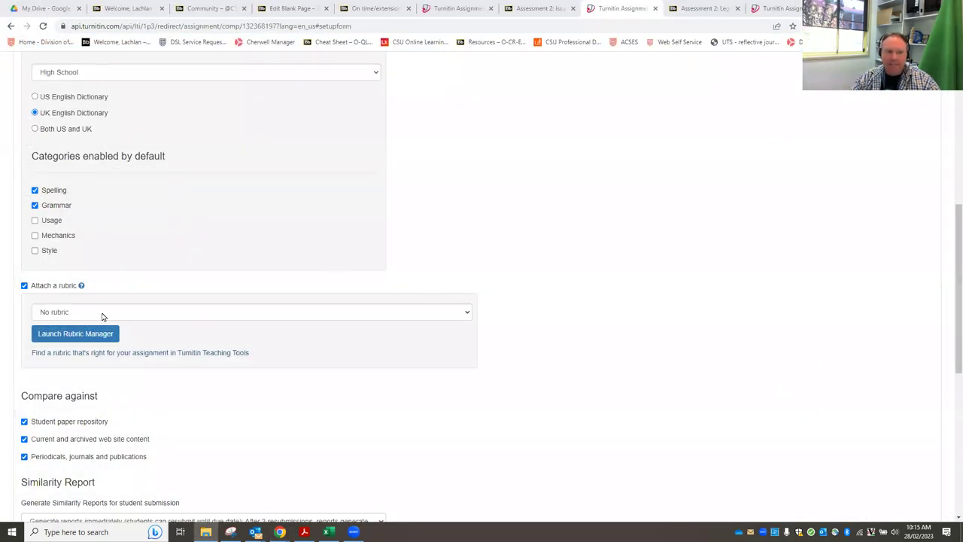
Attach the law309 A2 Legal Memo rubric to the assignment.
click(348, 315)
drag(467, 338, 469, 487)
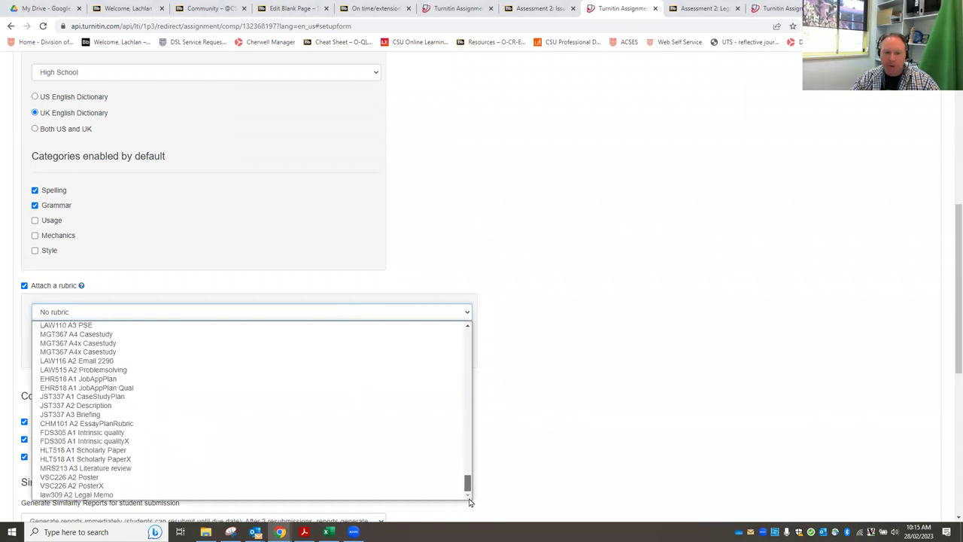
click(121, 496)
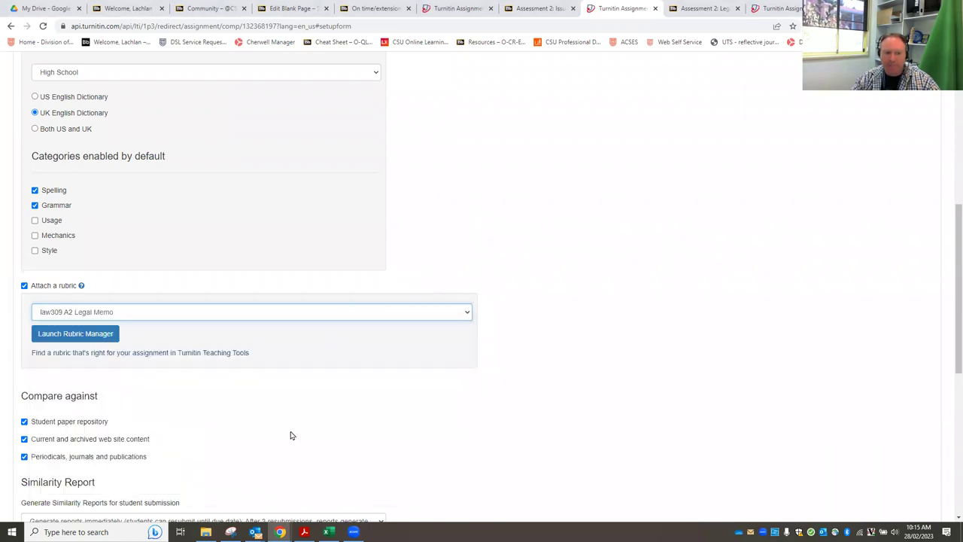
scroll(701, 324, down, 2)
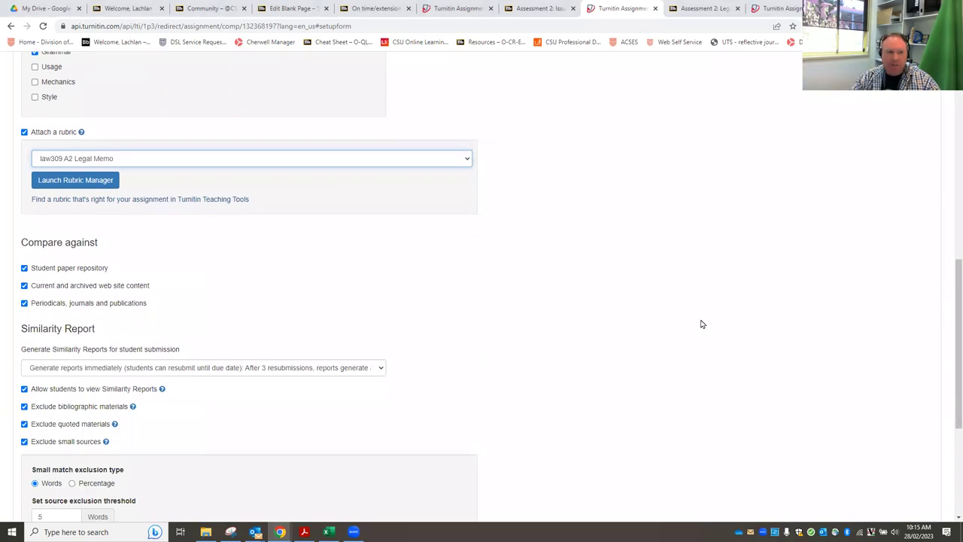
Save the assignment's optional settings and open the Assignment Inbox to show the student list.
scroll(701, 323, down, 3)
click(32, 497)
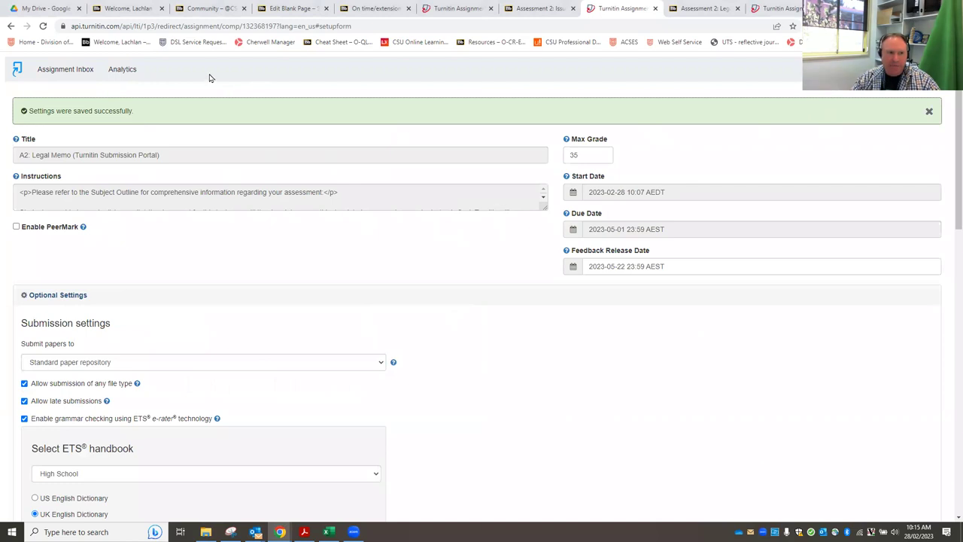
click(49, 70)
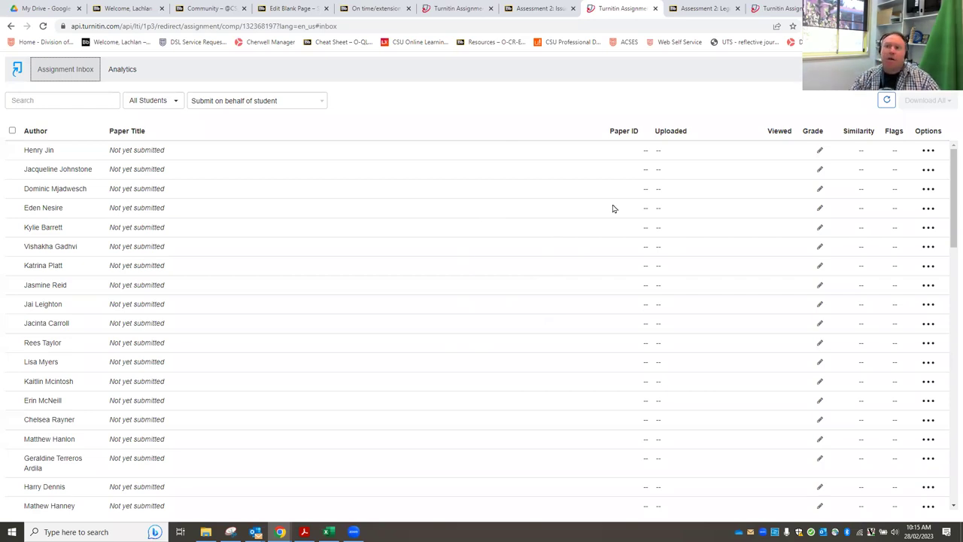
Create a grading template for the third listed student without a submission and open it in Feedback Studio, accepting the draft-grading notice.
click(819, 189)
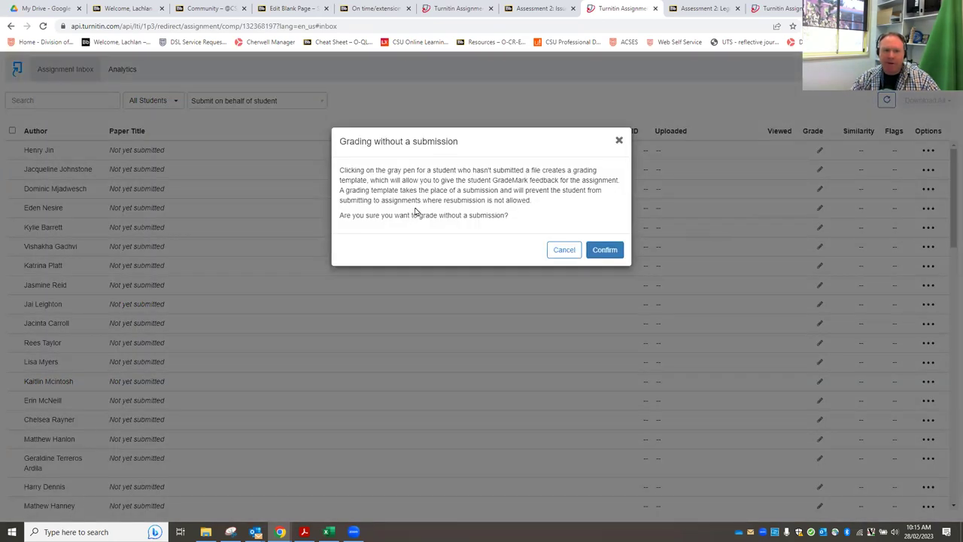
click(600, 250)
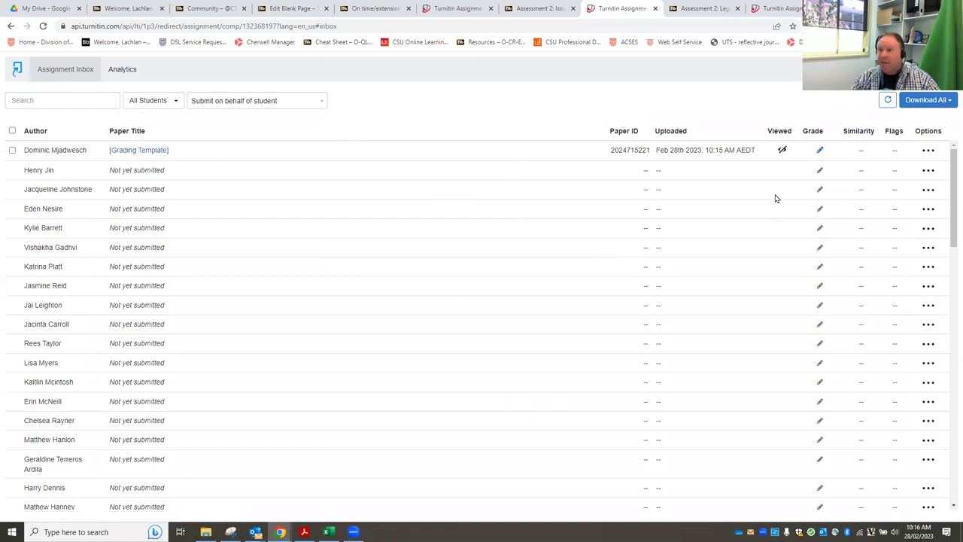
click(820, 150)
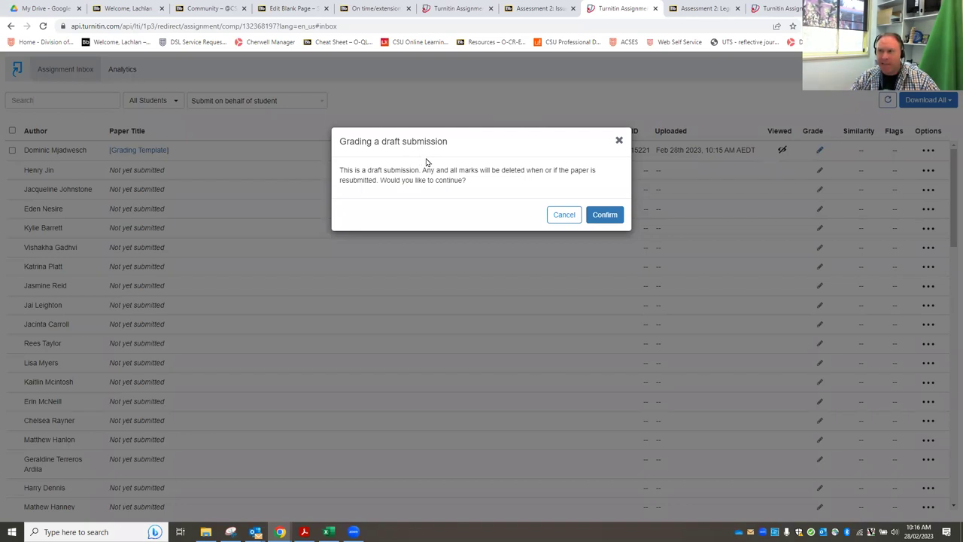
click(605, 216)
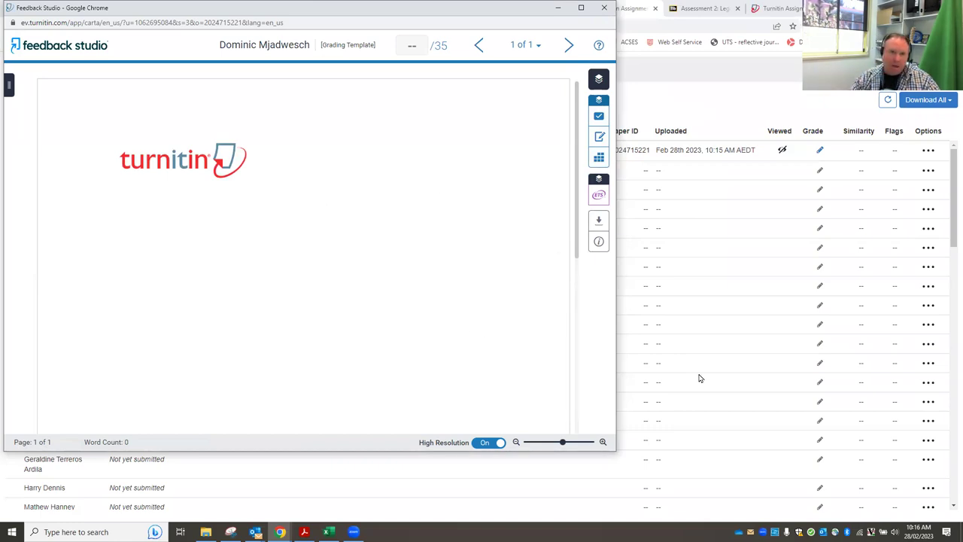
Enlarge the Feedback Studio window and place the QuickMarks Add citation to quotation, Add citation to table, figure, image, and Add quotations on the blank page.
click(599, 117)
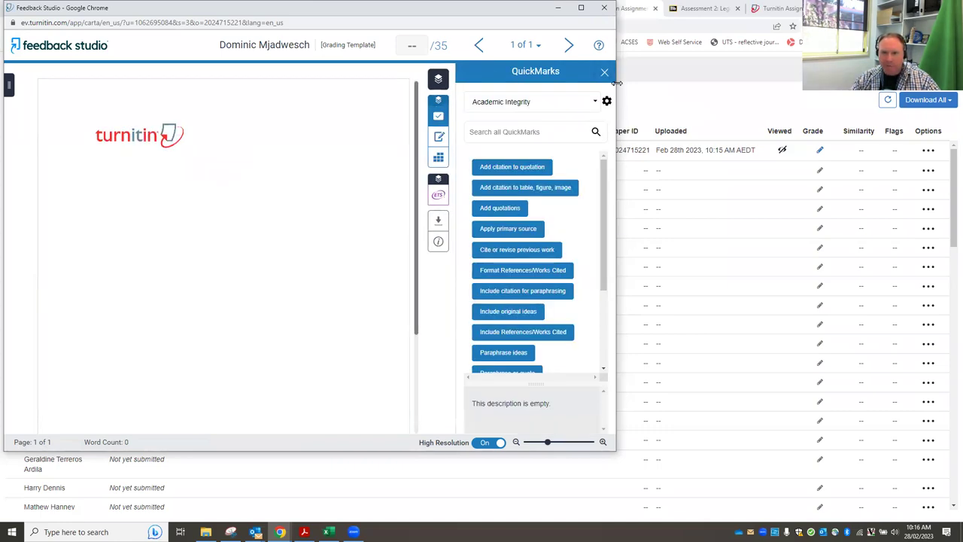
drag(616, 83, 940, 83)
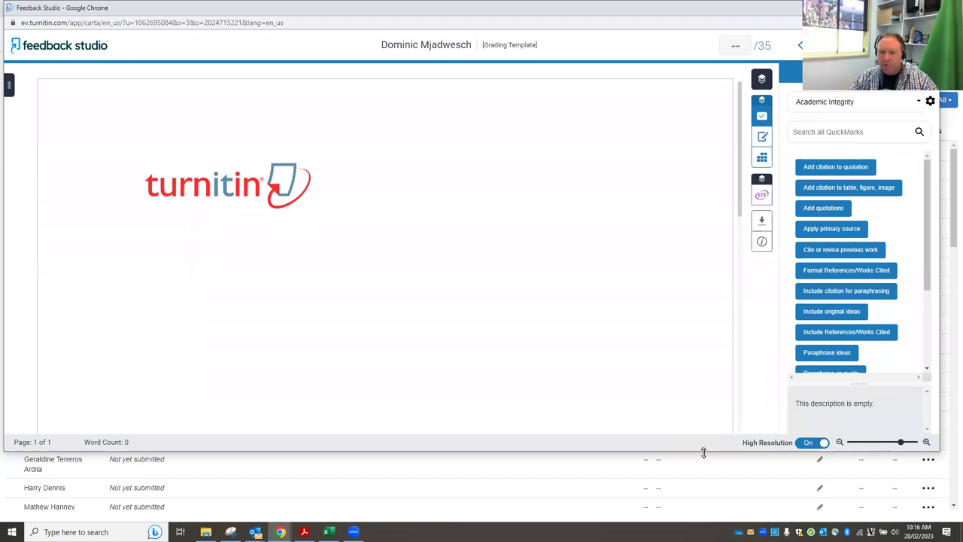
drag(704, 452, 737, 490)
drag(841, 166, 735, 242)
drag(815, 189, 621, 323)
drag(805, 213, 227, 295)
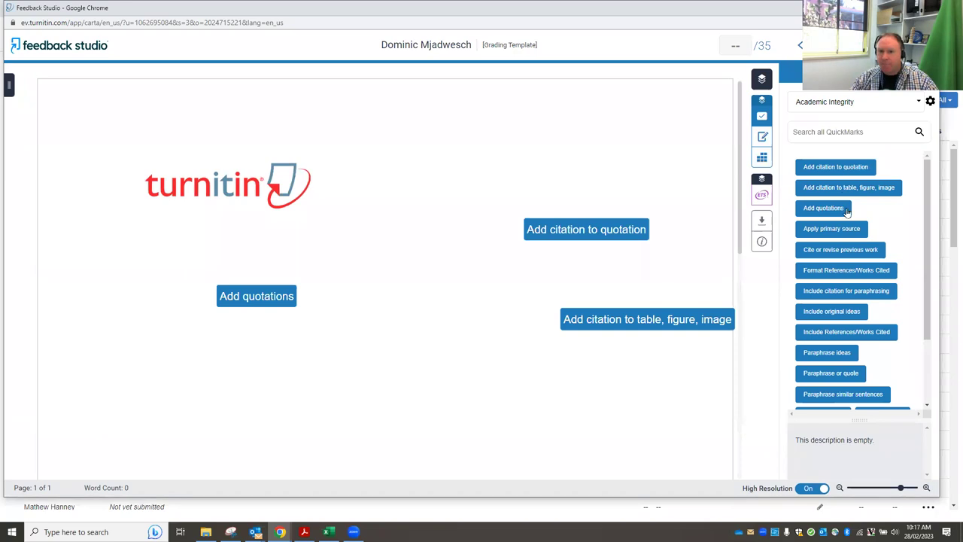
click(918, 103)
mouse_move(918, 126)
mouse_down()
mouse_move(918, 247)
mouse_move(916, 125)
mouse_up()
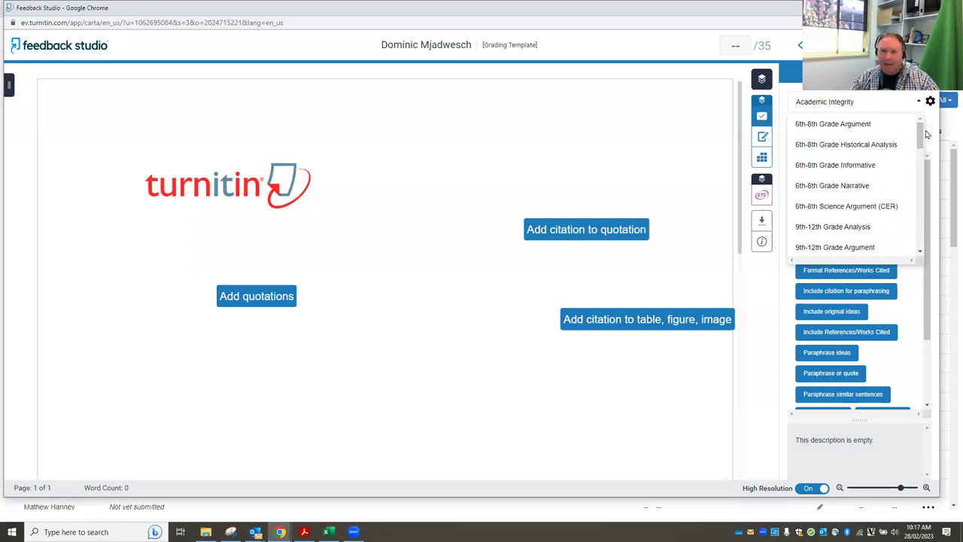
click(917, 100)
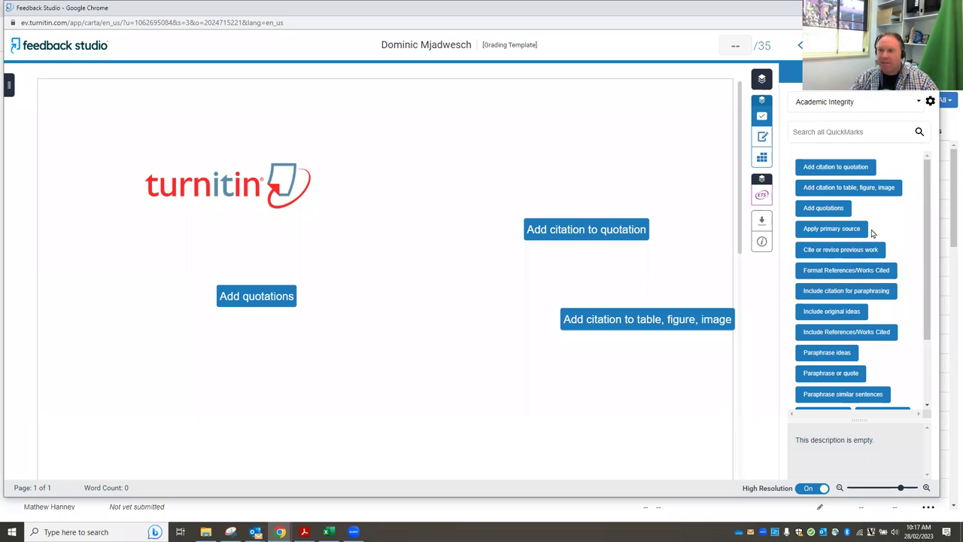
Create a new QuickMark set titled "LK amazing set" in the QuickMark manager.
click(931, 102)
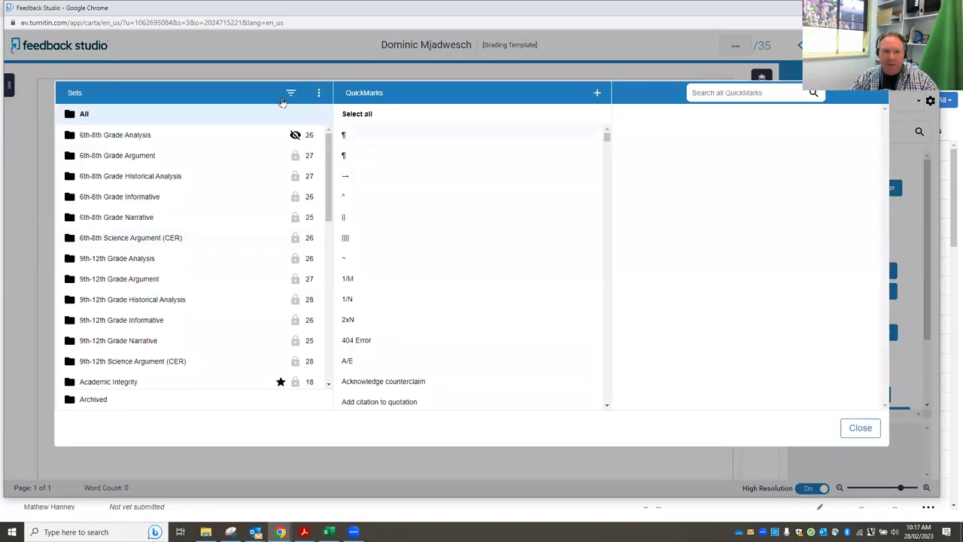
click(319, 93)
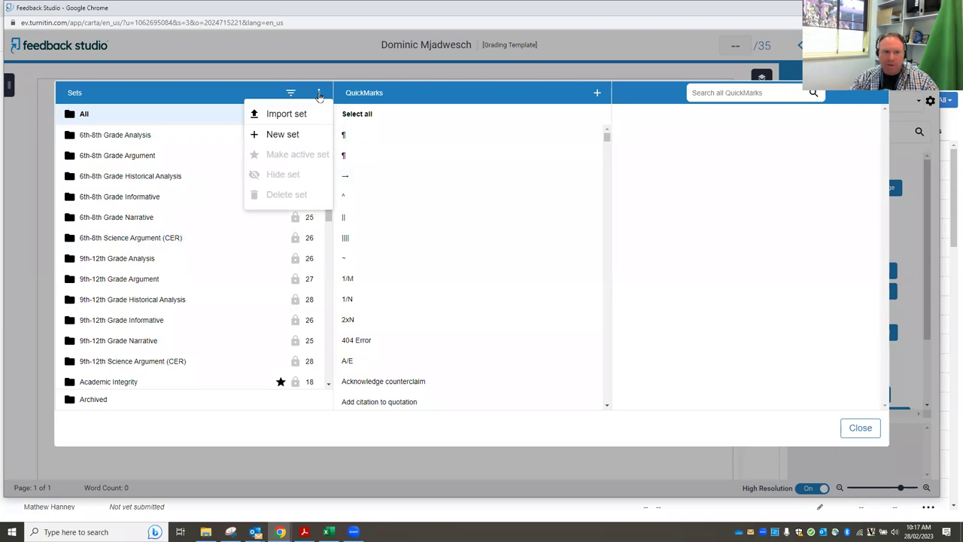
click(276, 135)
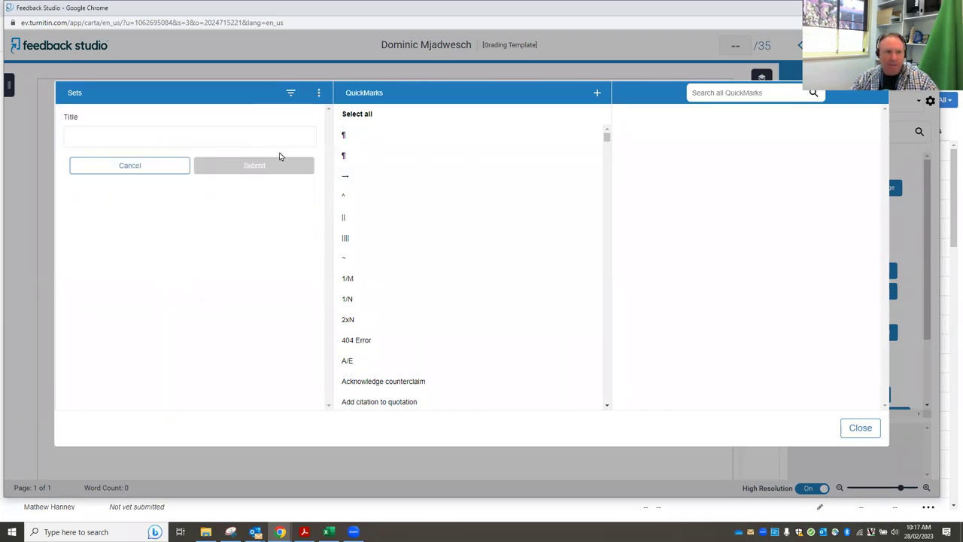
text(LK amazing set)
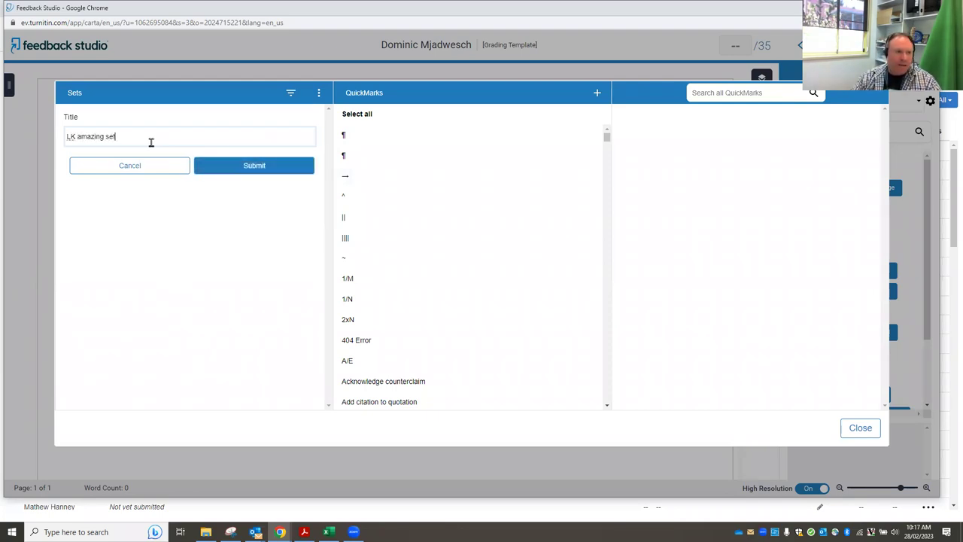
click(272, 173)
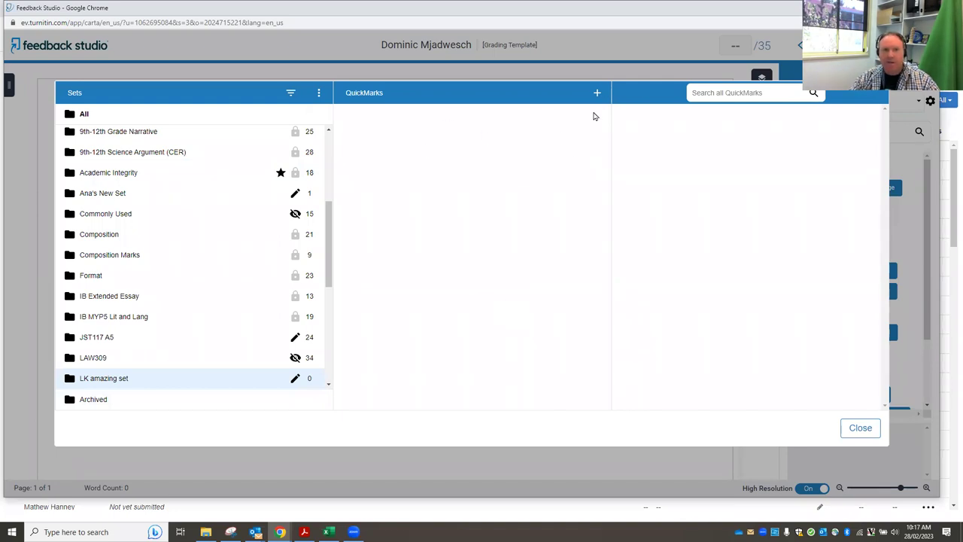
Add a QuickMark titled "amazing" with the description "more info goes in here" to the LK amazing set.
click(597, 93)
click(668, 141)
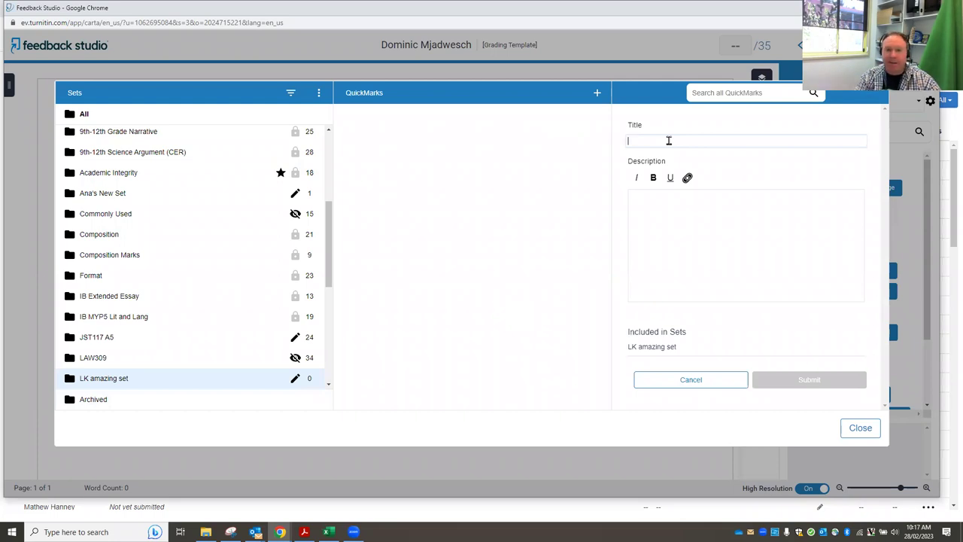
text(a)
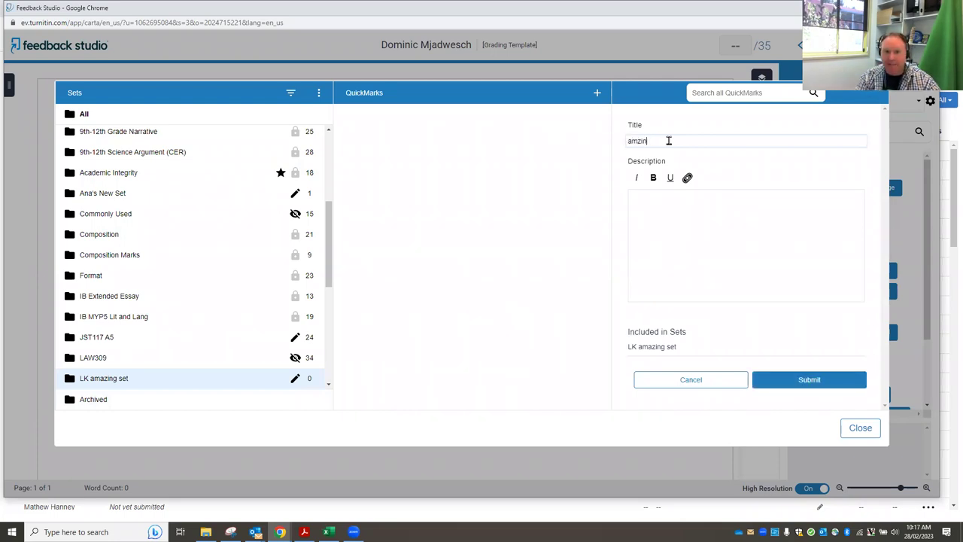
text(mazing)
click(676, 227)
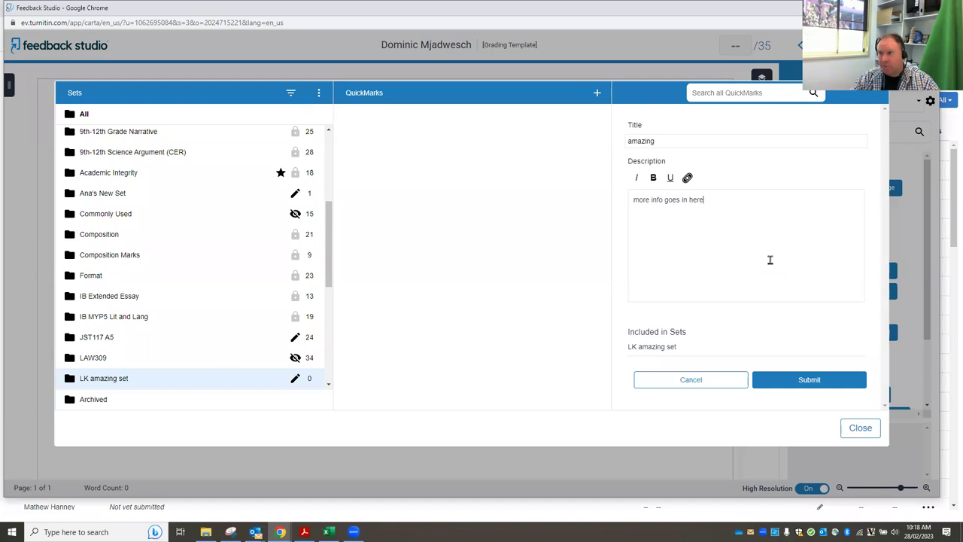
click(807, 380)
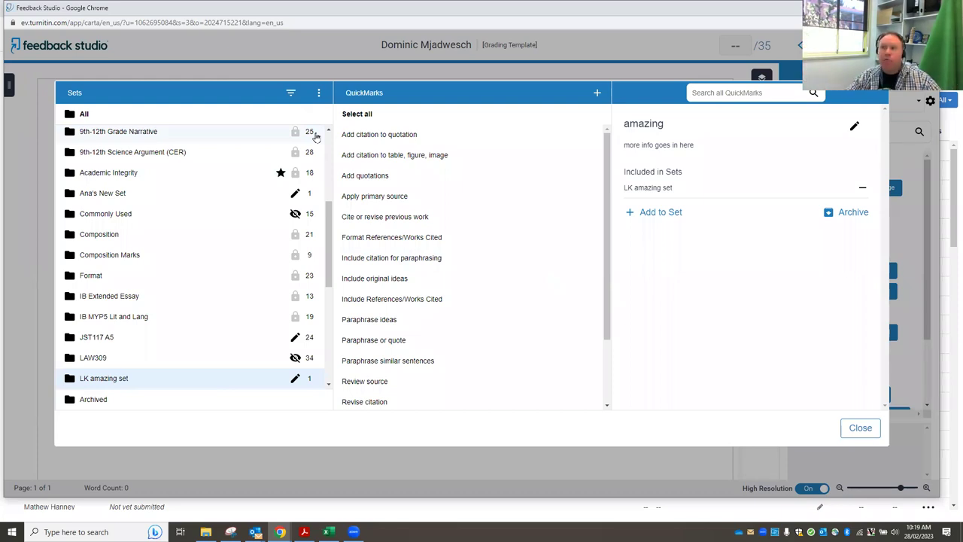
Export the LK amazing set and close the QuickMark manager.
click(319, 95)
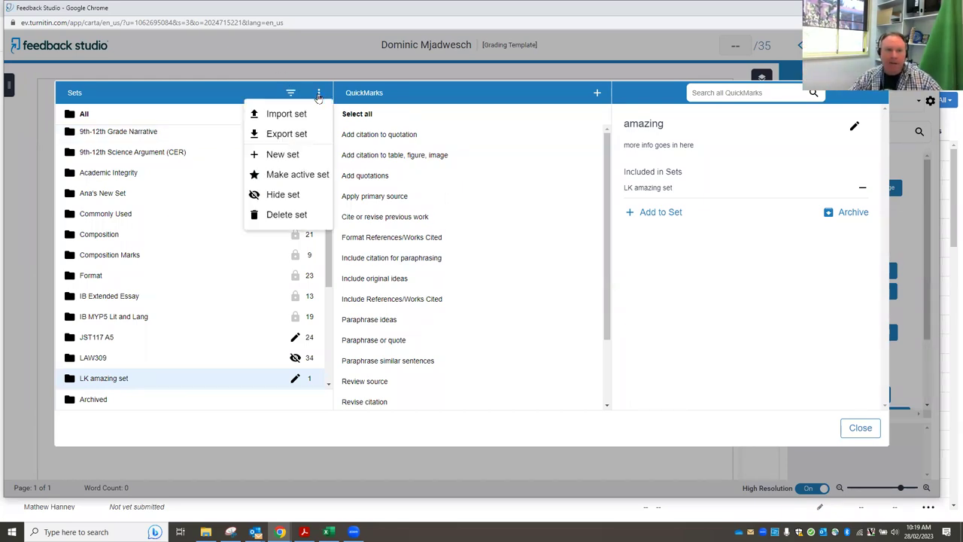
click(286, 135)
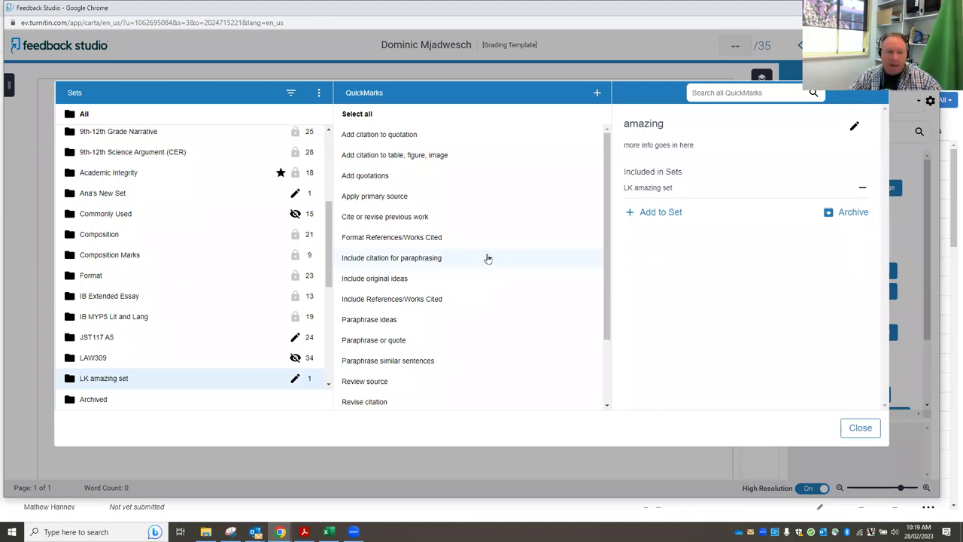
click(319, 95)
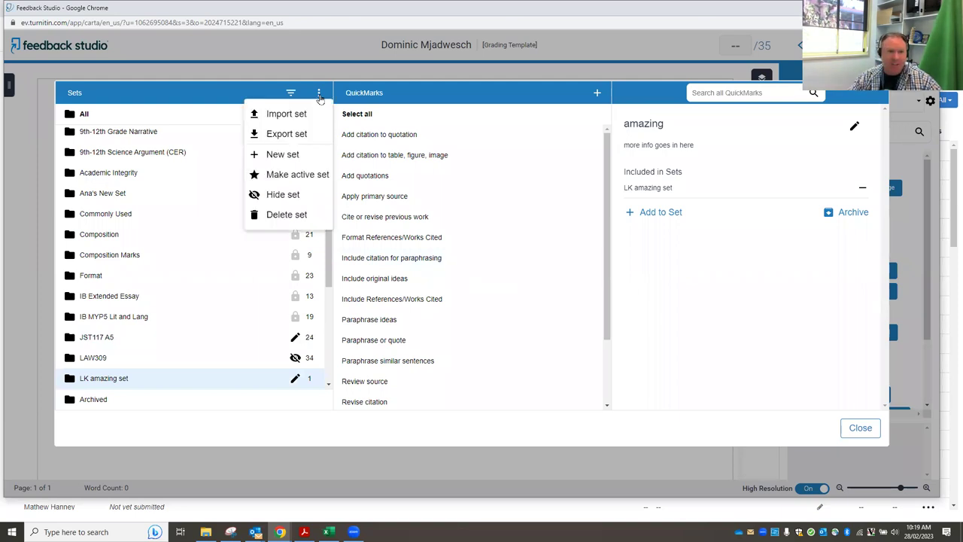
click(287, 134)
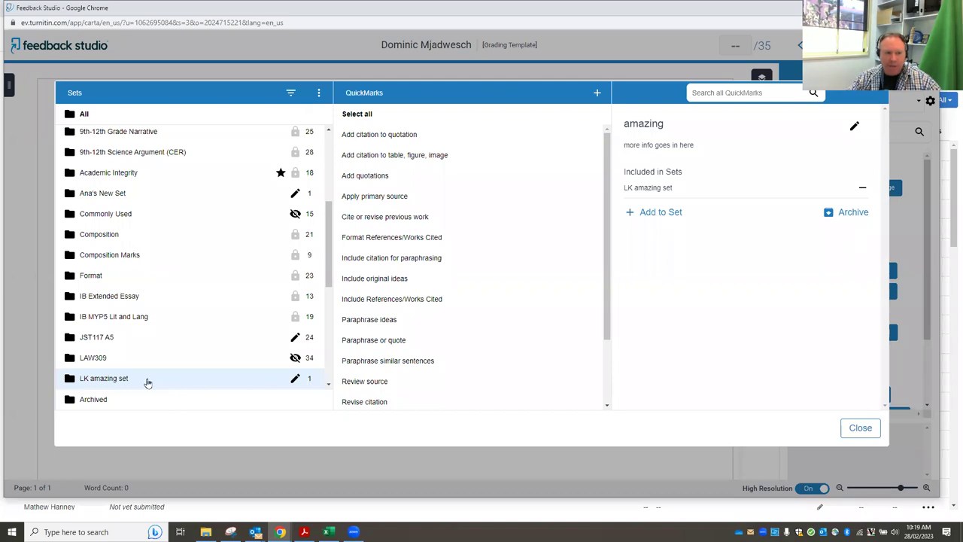
click(319, 96)
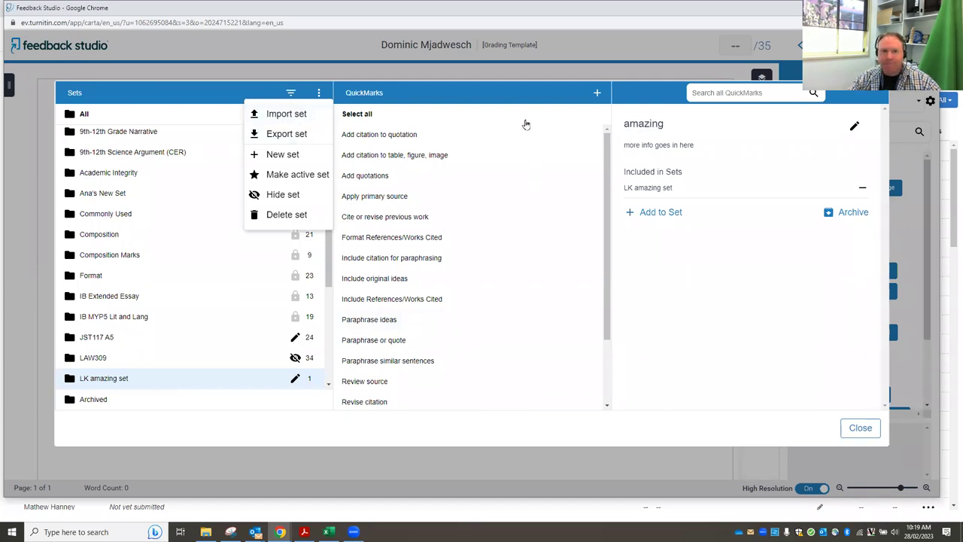
click(511, 430)
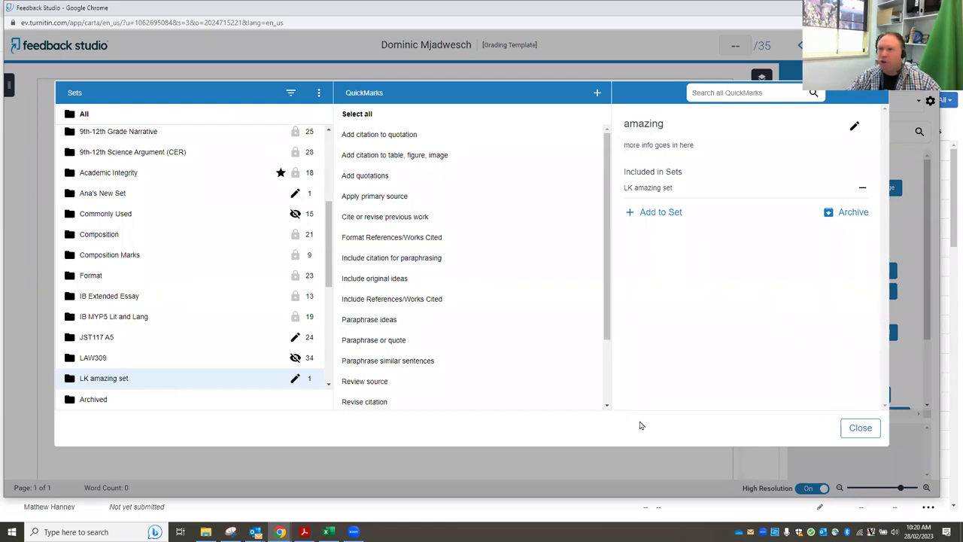
click(860, 428)
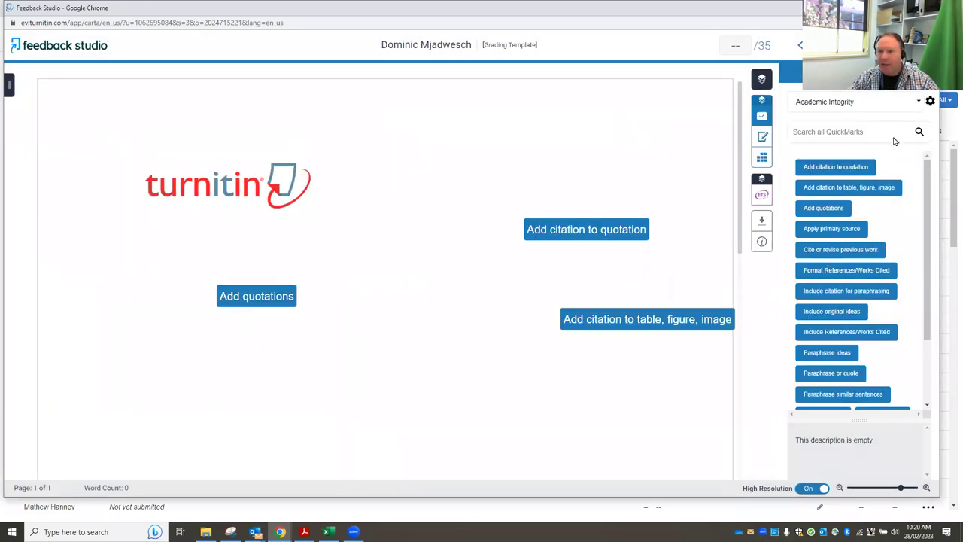
Switch the QuickMarks to the LK amazing set and place the amazing mark on the page just beside Add quotations.
click(919, 103)
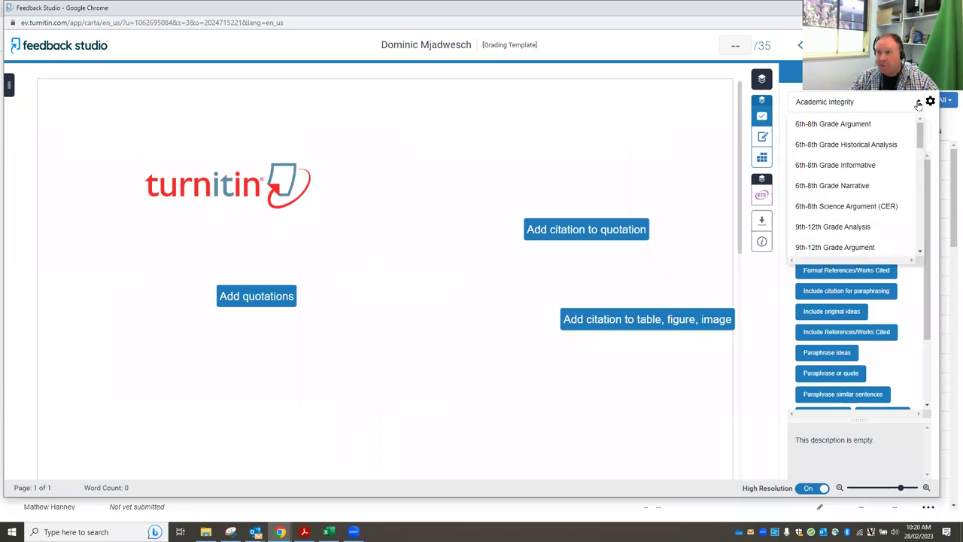
drag(919, 135, 918, 201)
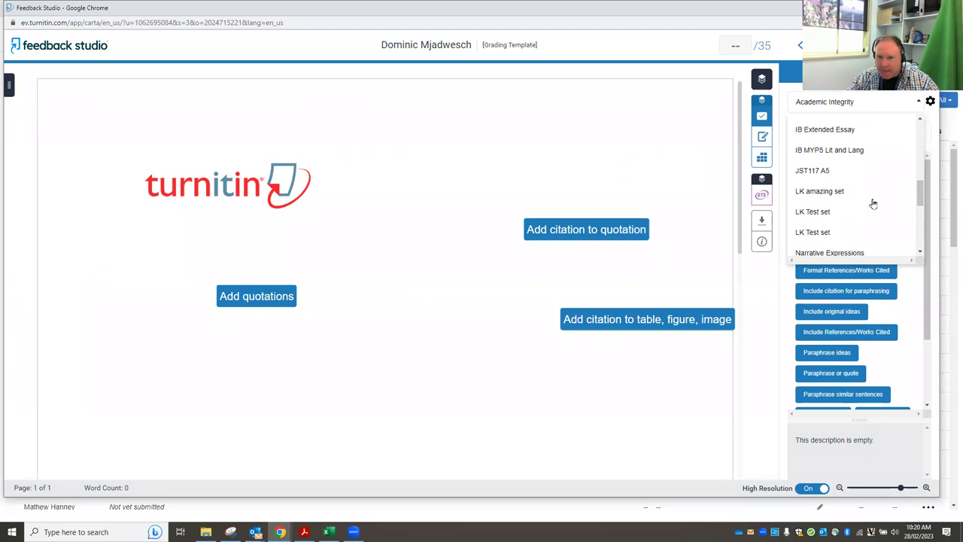
click(820, 194)
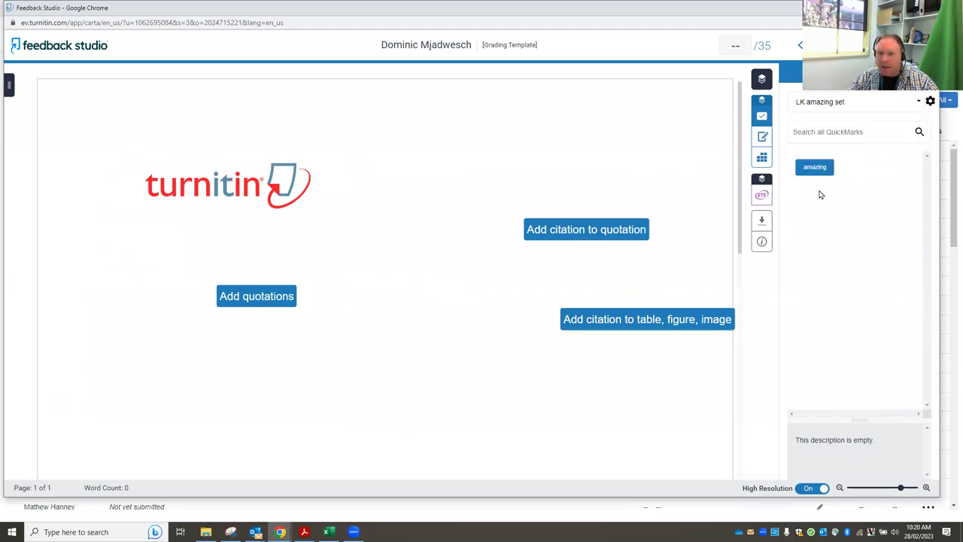
drag(818, 166, 425, 296)
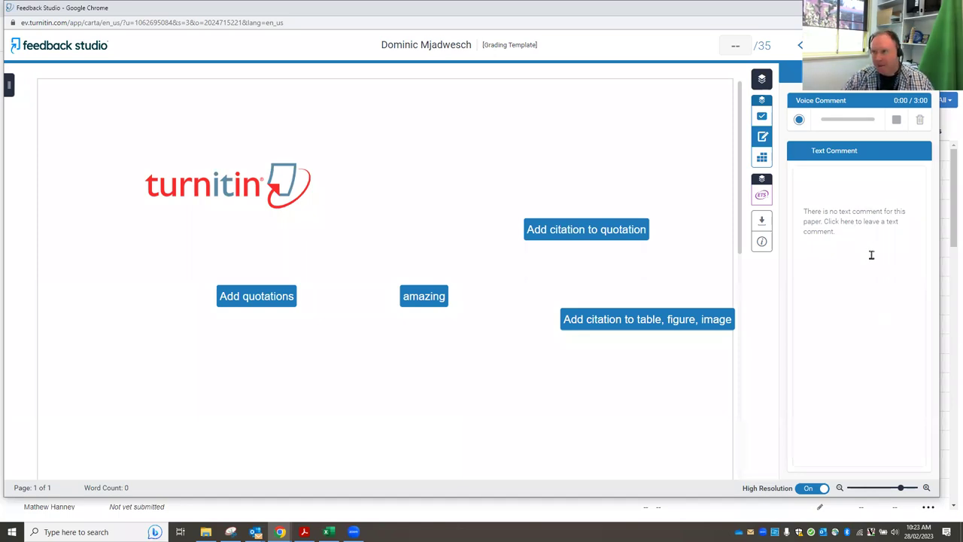
Show the in-page marking tools below the Add quotations mark and open the empty text comment for editing.
click(137, 377)
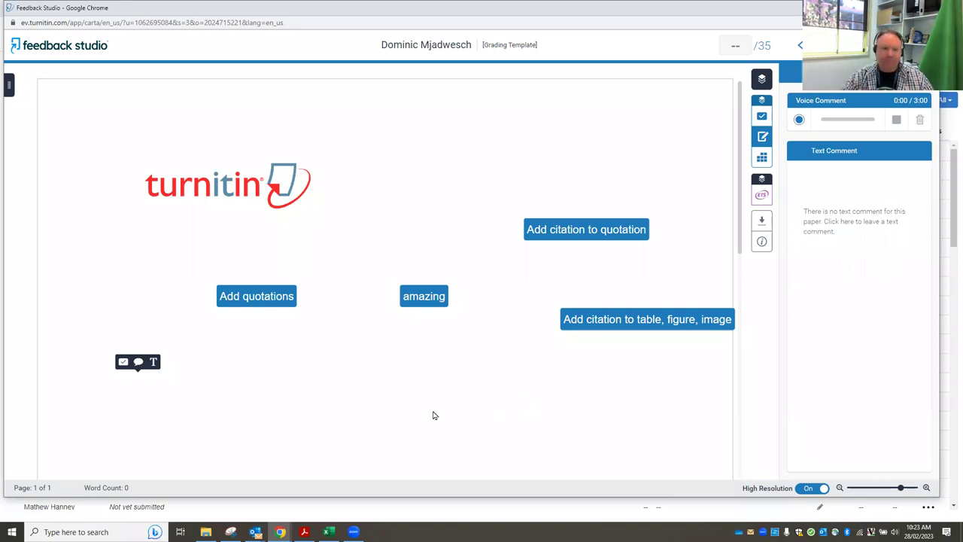
click(763, 138)
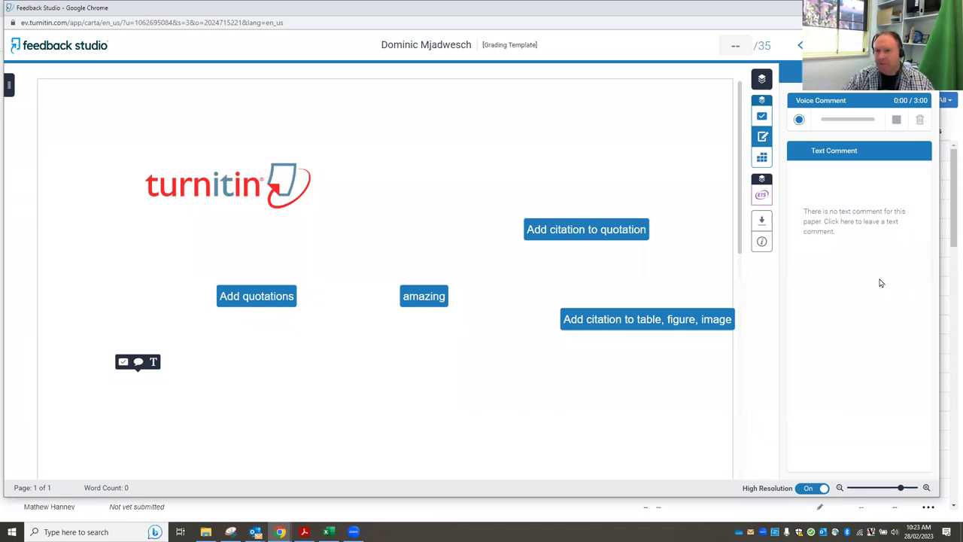
click(839, 201)
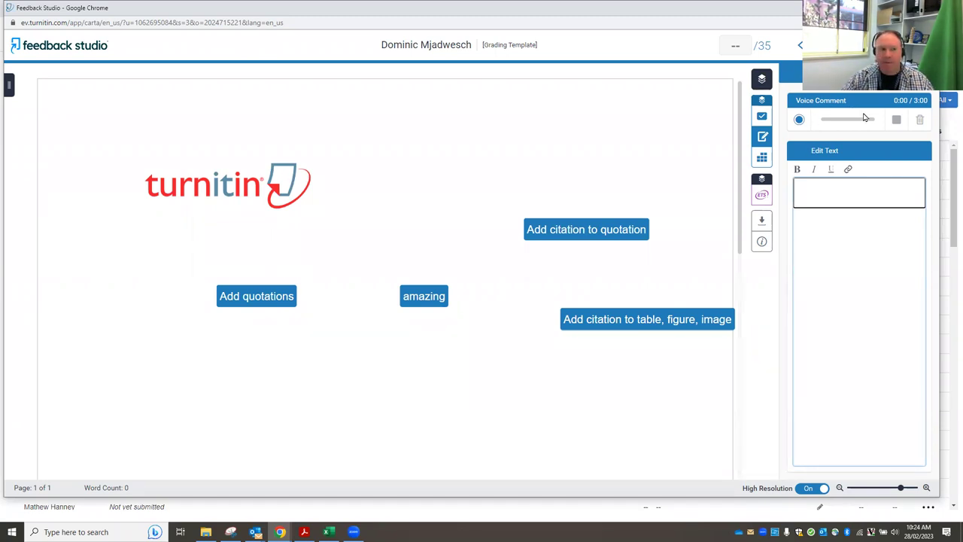
Record a voice comment of about 7 seconds, pause it, and delete the recording.
click(799, 120)
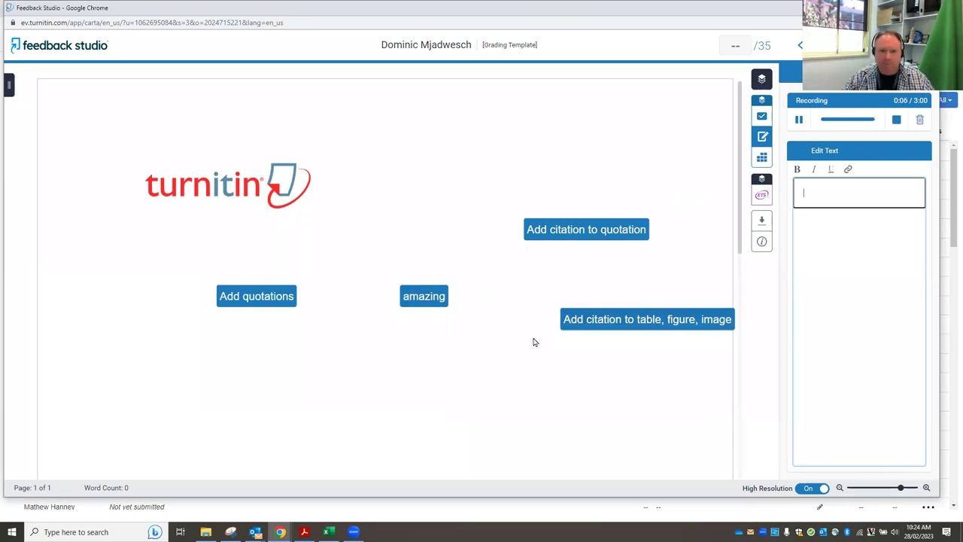
click(799, 119)
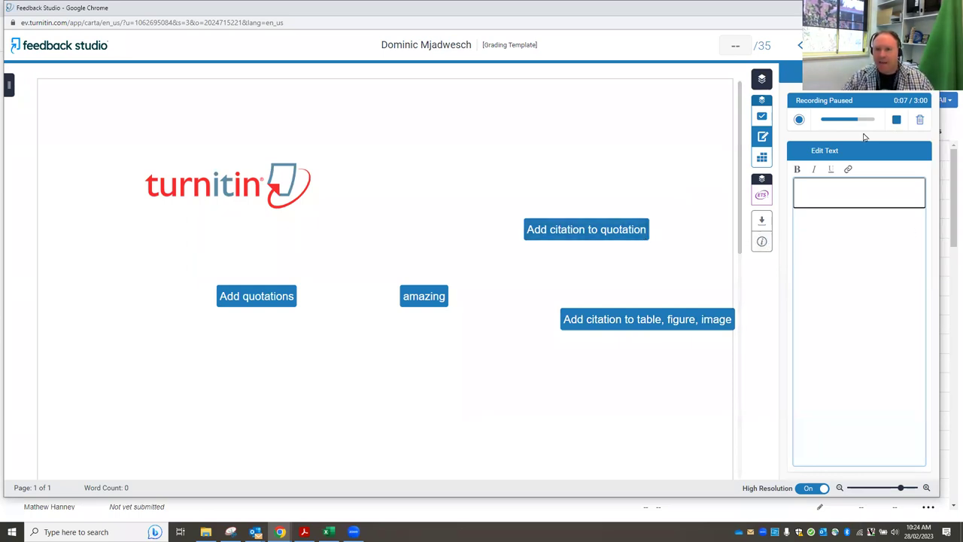
click(919, 121)
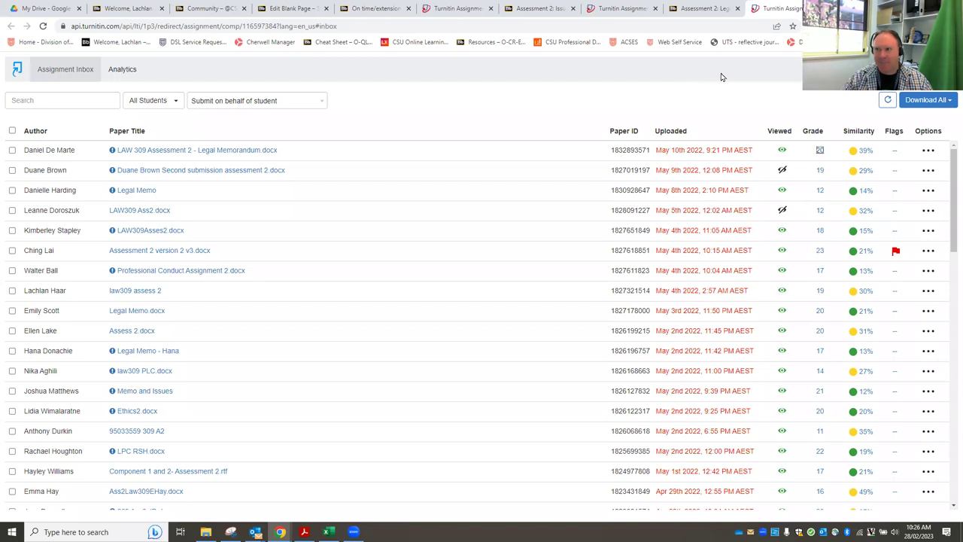
Return to the Legal Memo grading template in Feedback Studio and open its empty text comment for editing.
click(622, 9)
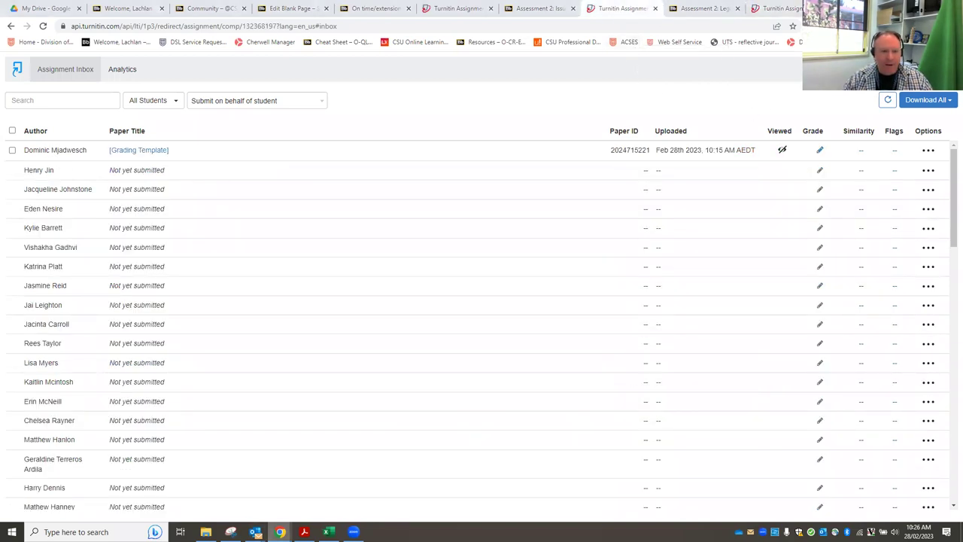
mouse_move(280, 531)
click(544, 493)
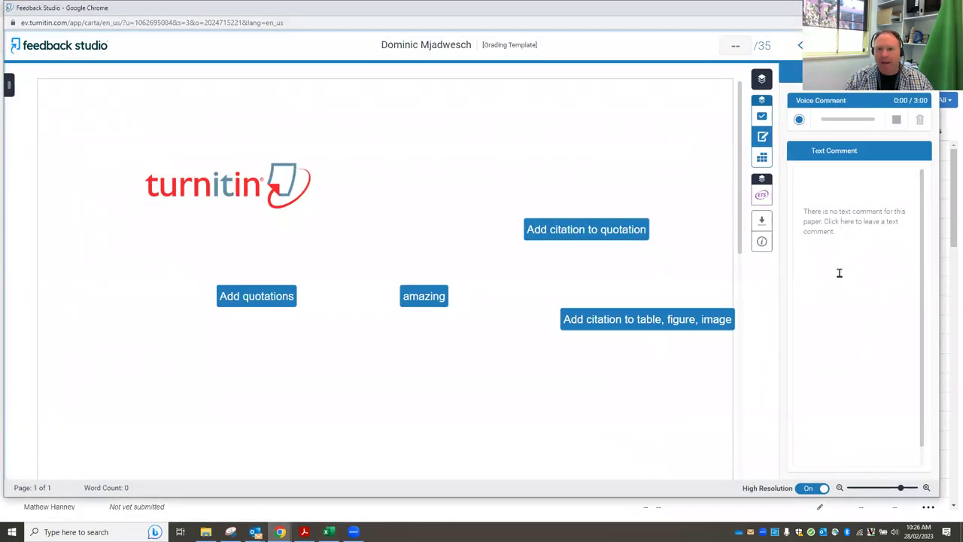
click(846, 216)
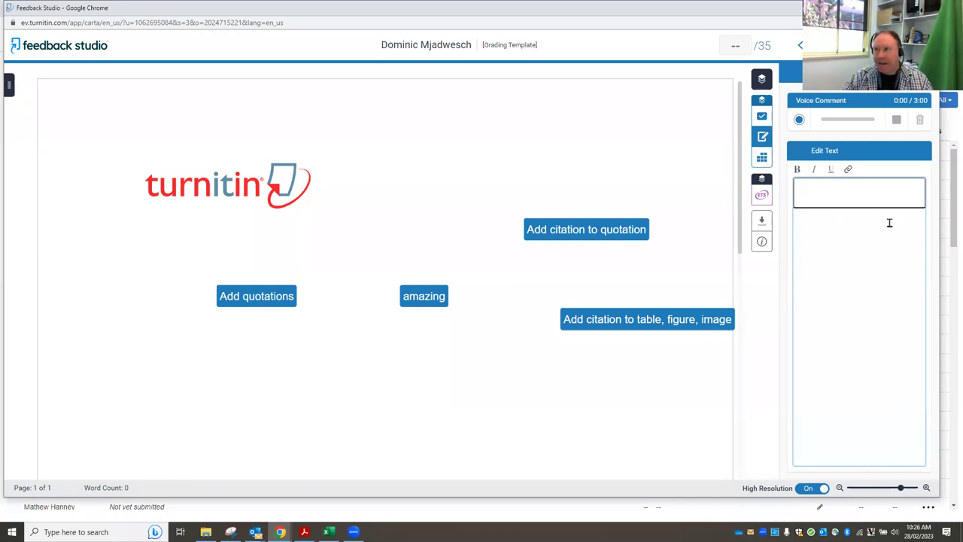
Open the law309 A2 Legal Memo rubric in its expanded view and enlarge the window to show all scales.
click(762, 157)
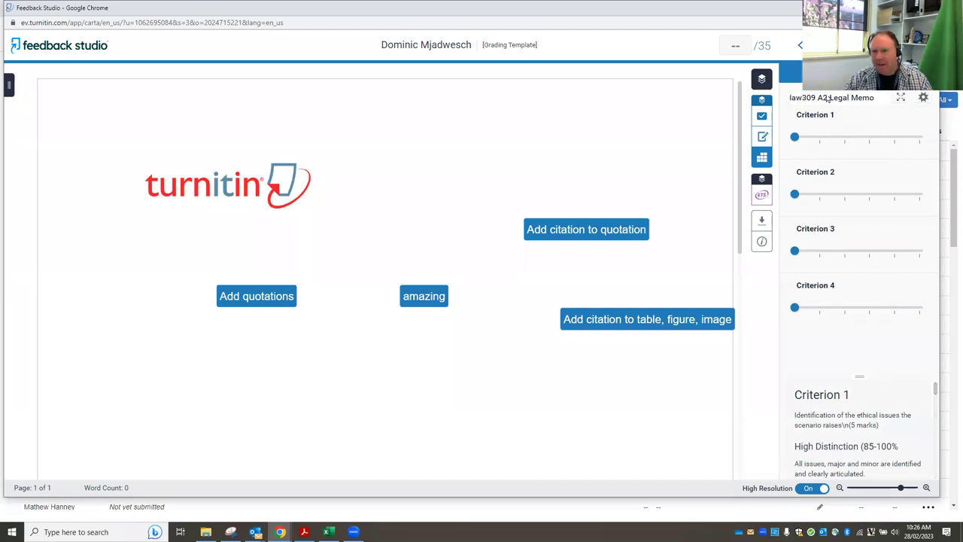
click(901, 103)
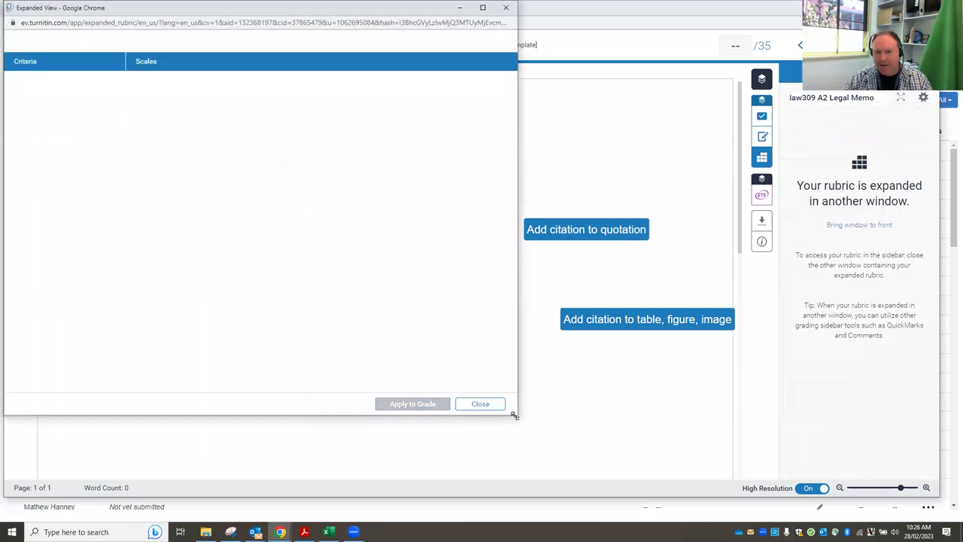
drag(514, 414, 933, 481)
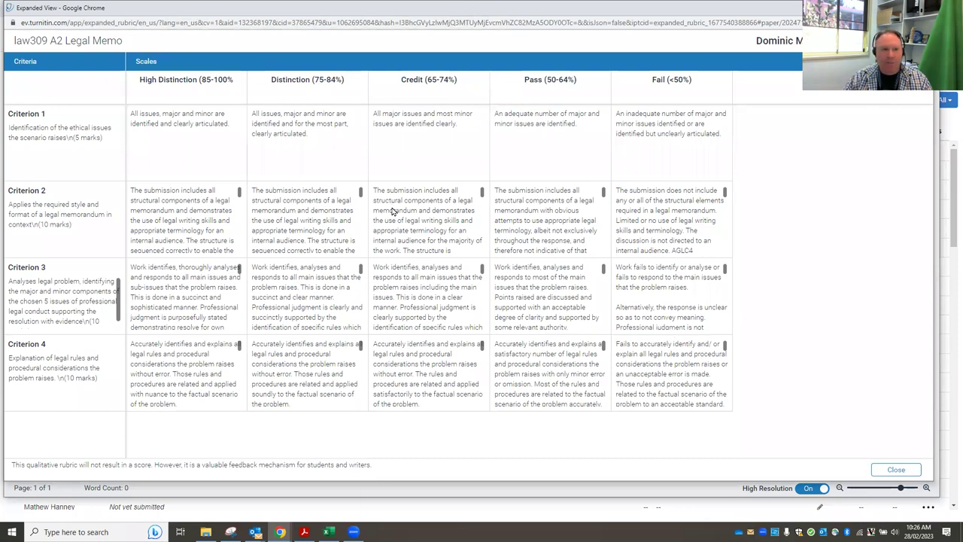
Rate Criterion 1 Distinction, Criterion 2 Credit, Criterion 3 Distinction and Criterion 4 Pass, and close the expanded rubric.
click(285, 134)
click(462, 229)
click(333, 300)
click(542, 358)
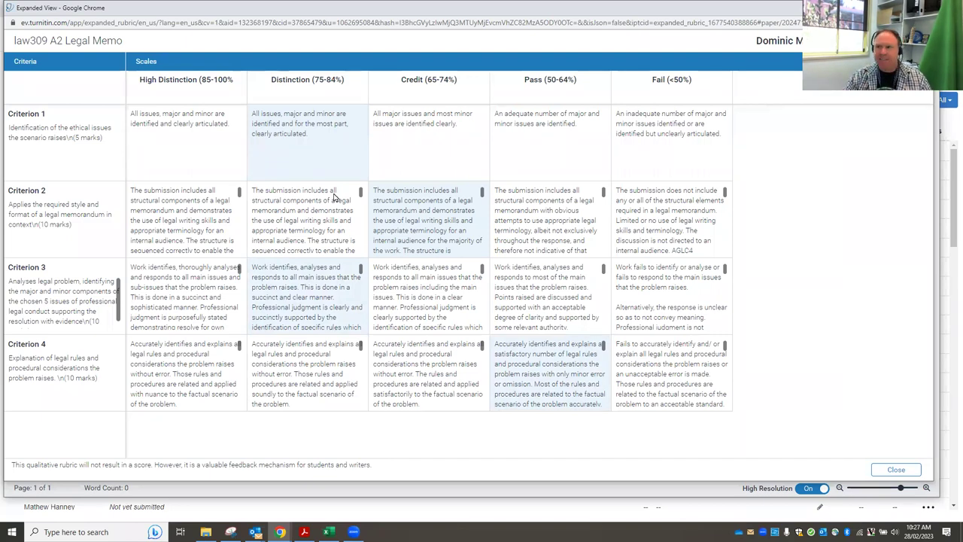
click(286, 135)
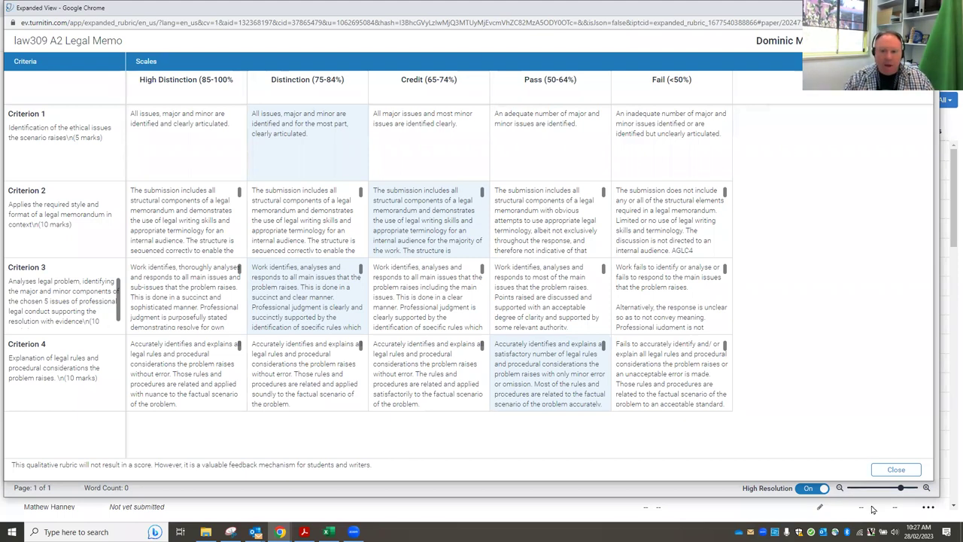
click(896, 470)
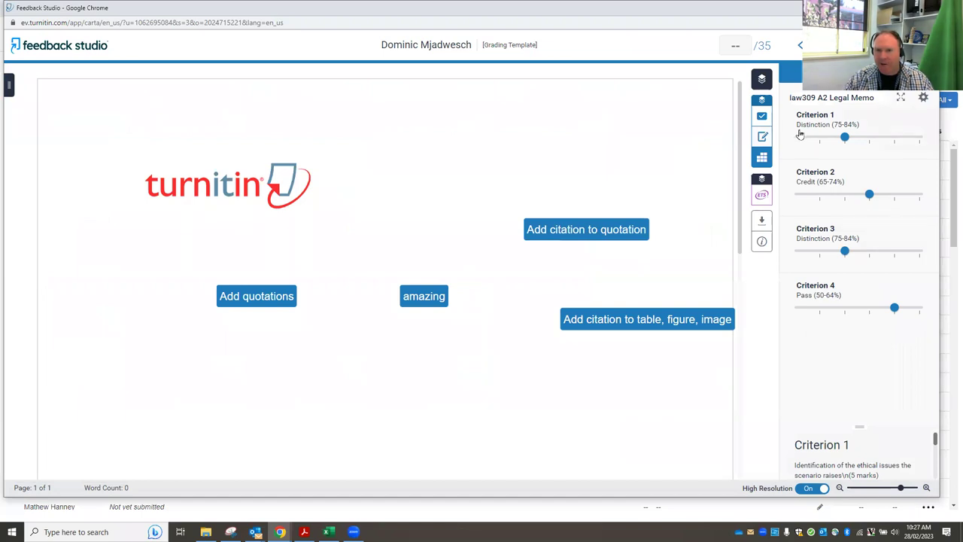
Open the marked Assesemnt 2!.docx submission from the NRS283 Turnitin inbox, dismiss the read-only notice, and enlarge its Feedback Studio window.
click(762, 136)
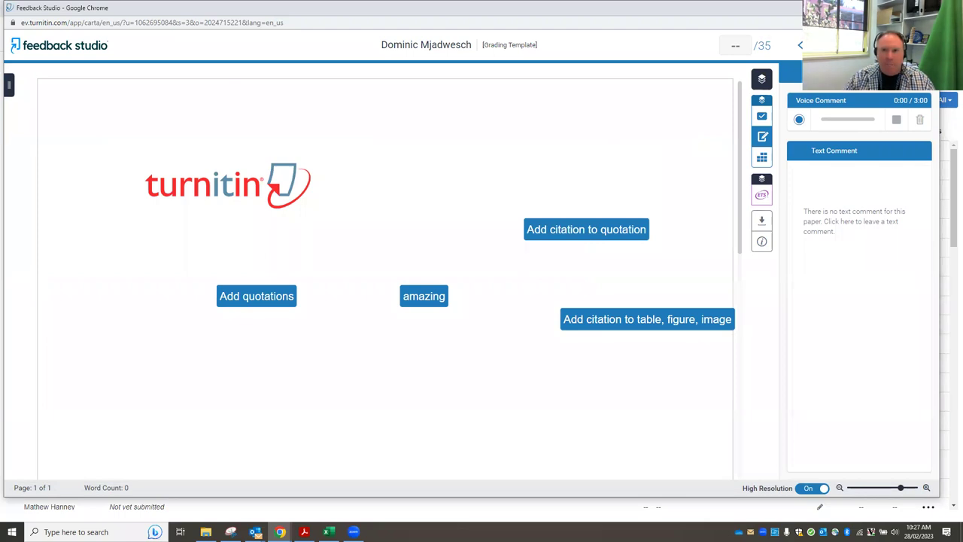
key(ctrl+w)
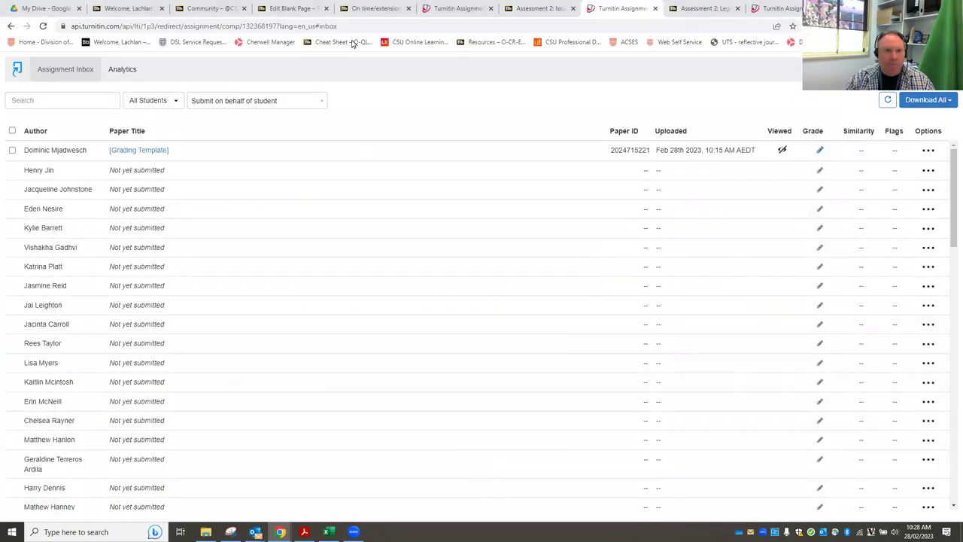
click(449, 6)
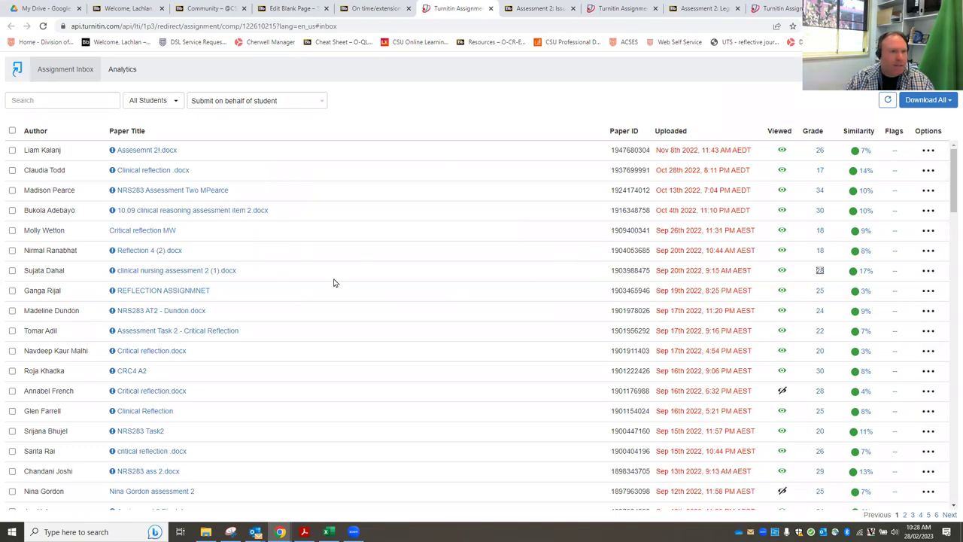
click(370, 7)
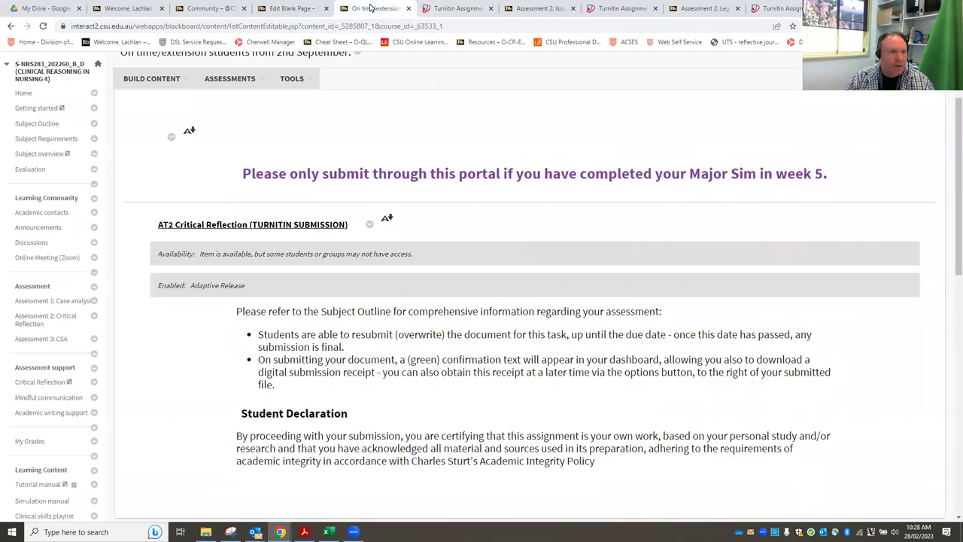
click(425, 7)
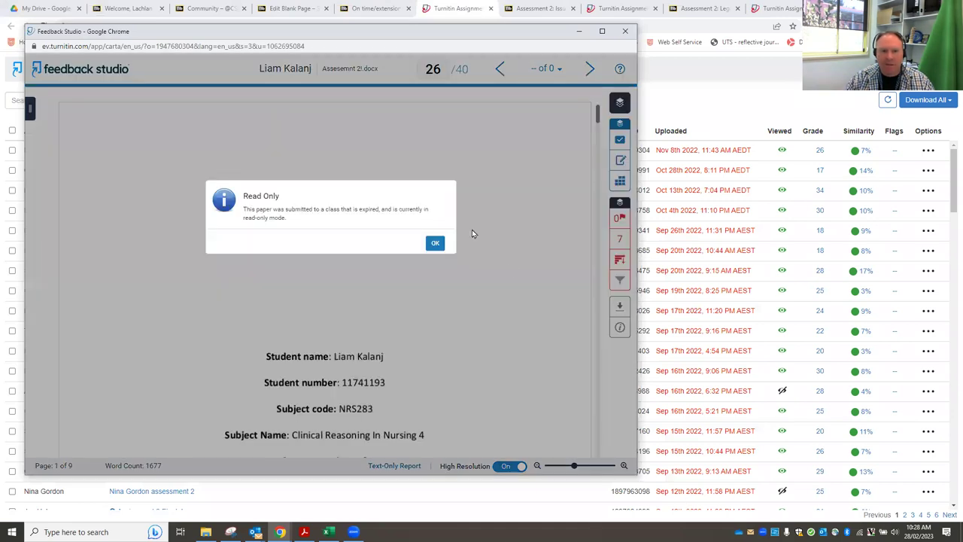
click(434, 245)
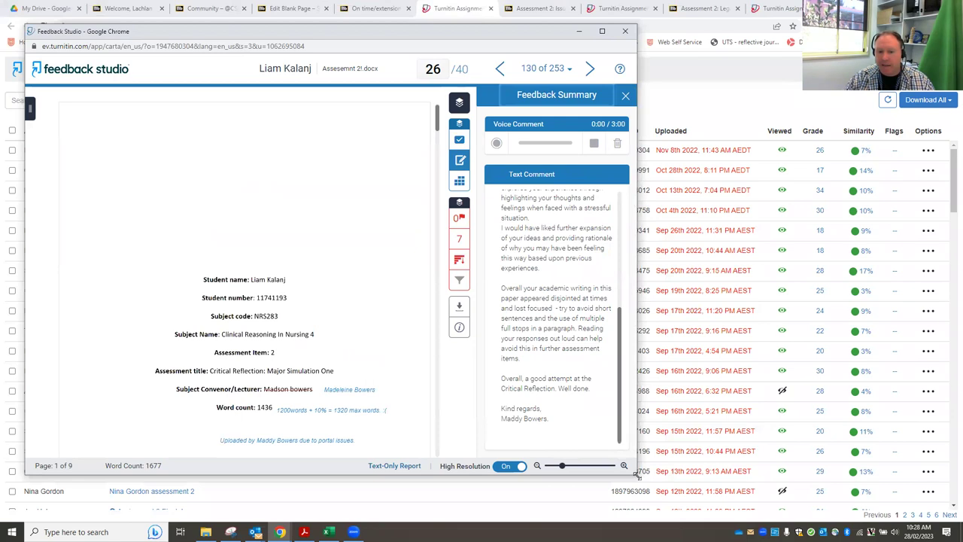
drag(636, 474, 919, 485)
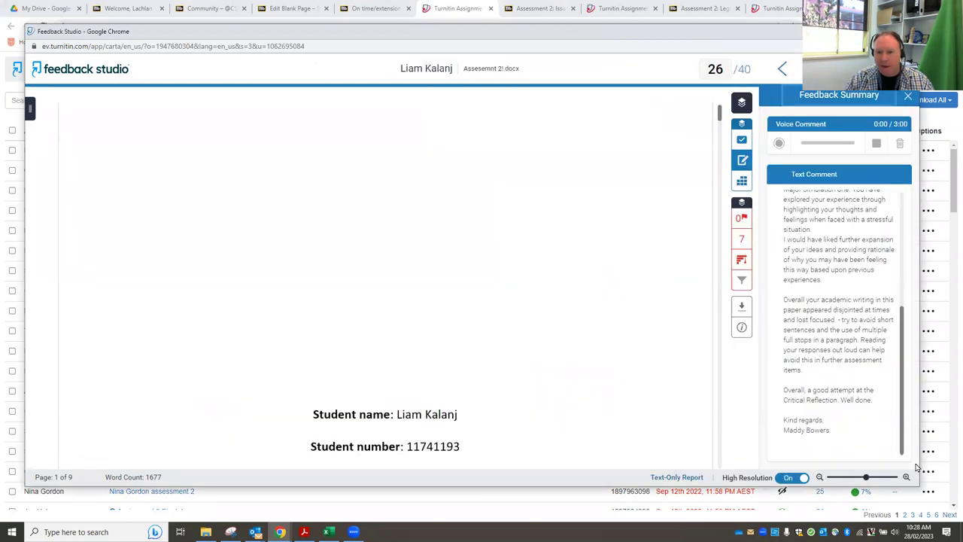
Examine the criterion grade breakdown table and additional comments in the submission's text comment.
drag(901, 376, 914, 255)
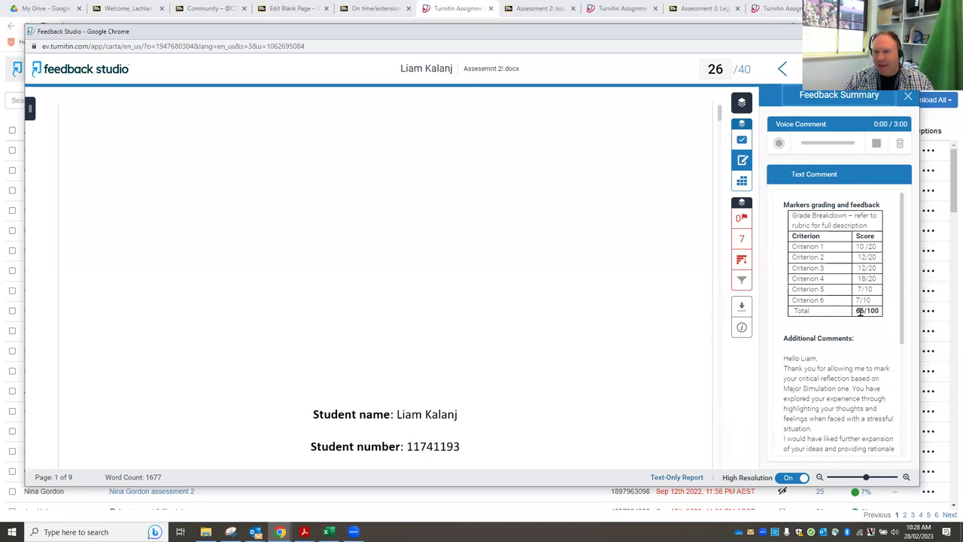
scroll(903, 316, down, 1)
drag(902, 316, 906, 271)
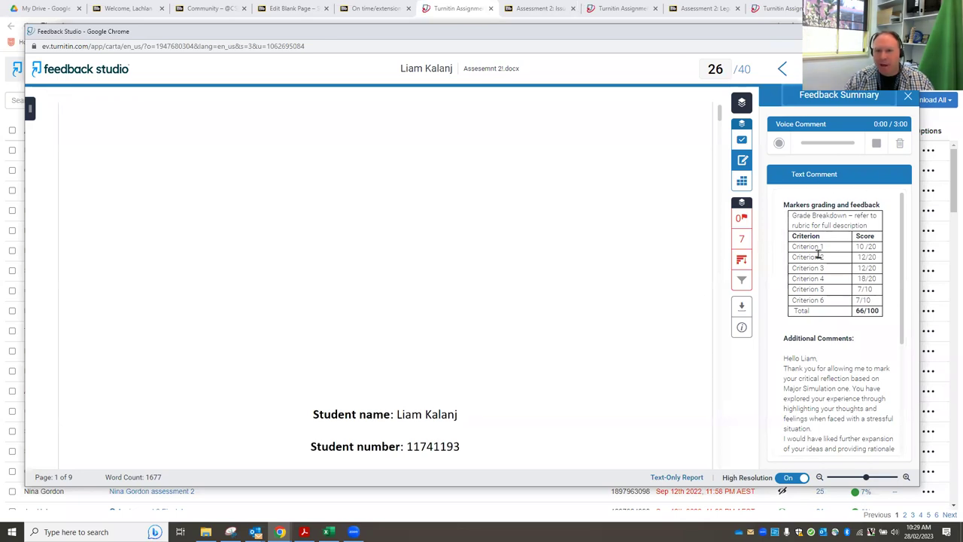
Go back to the LAW309 grading template's Feedback Studio window and start editing its text comment.
click(607, 14)
click(607, 9)
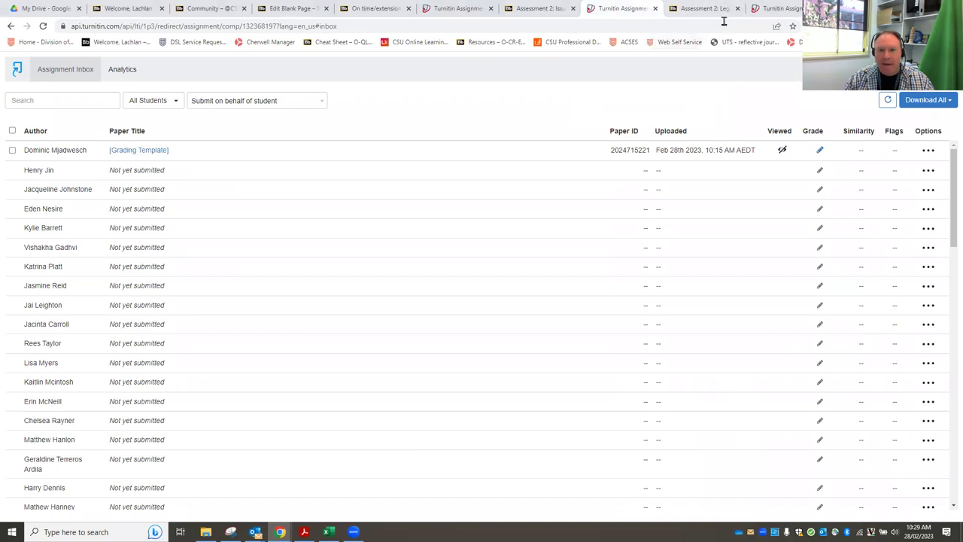
mouse_move(280, 531)
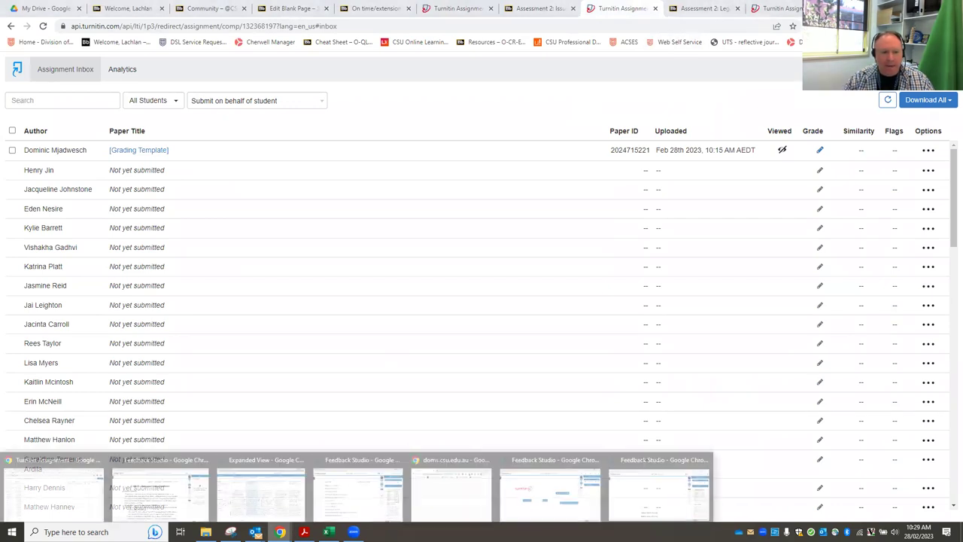
click(651, 494)
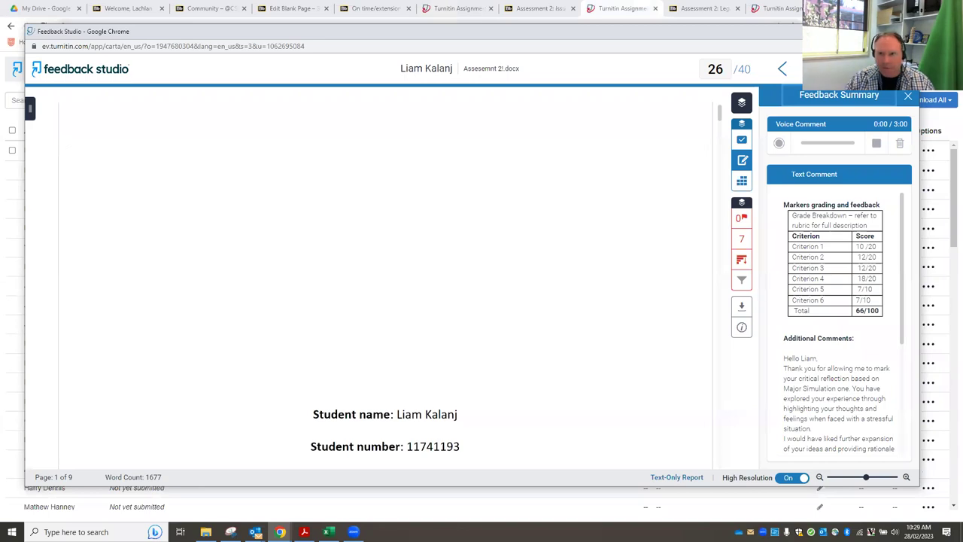
key(alt+Tab)
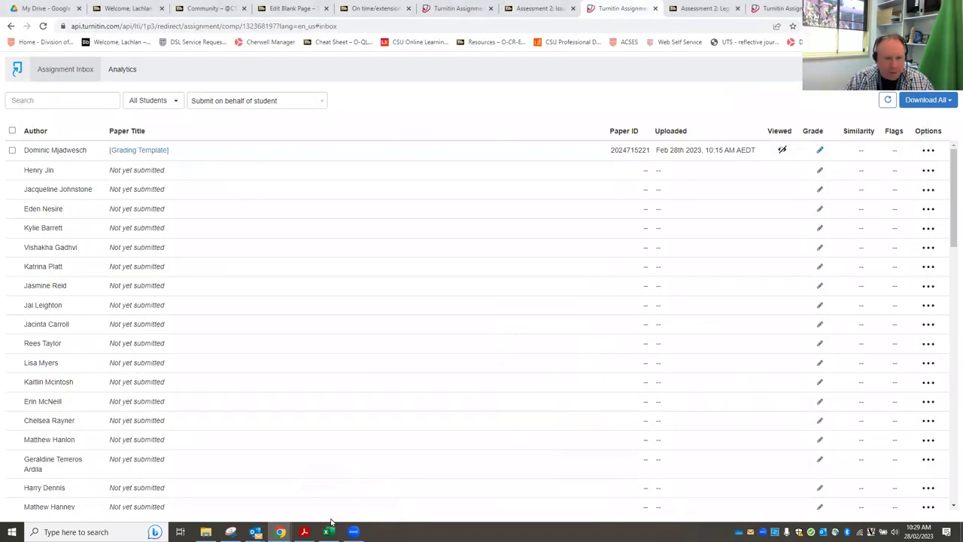
mouse_move(280, 531)
click(529, 498)
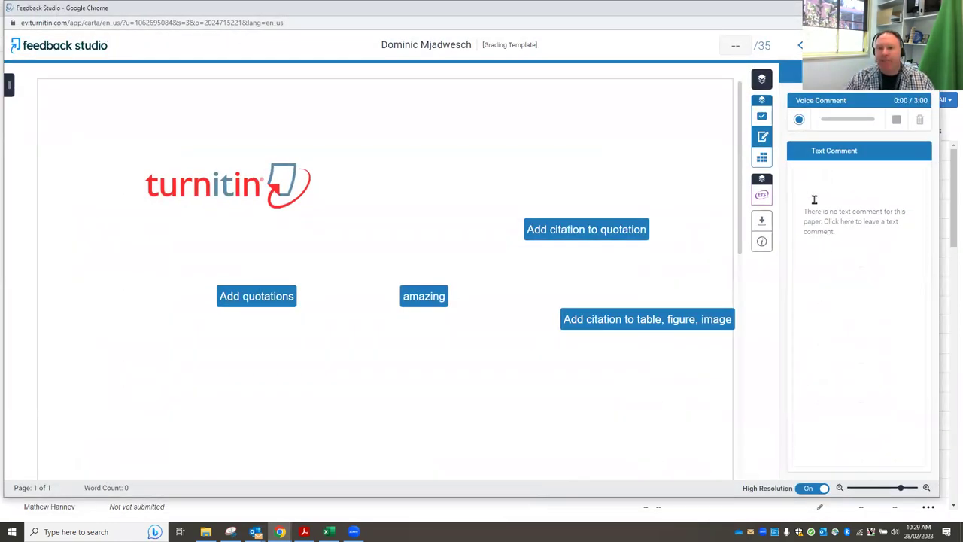
click(814, 200)
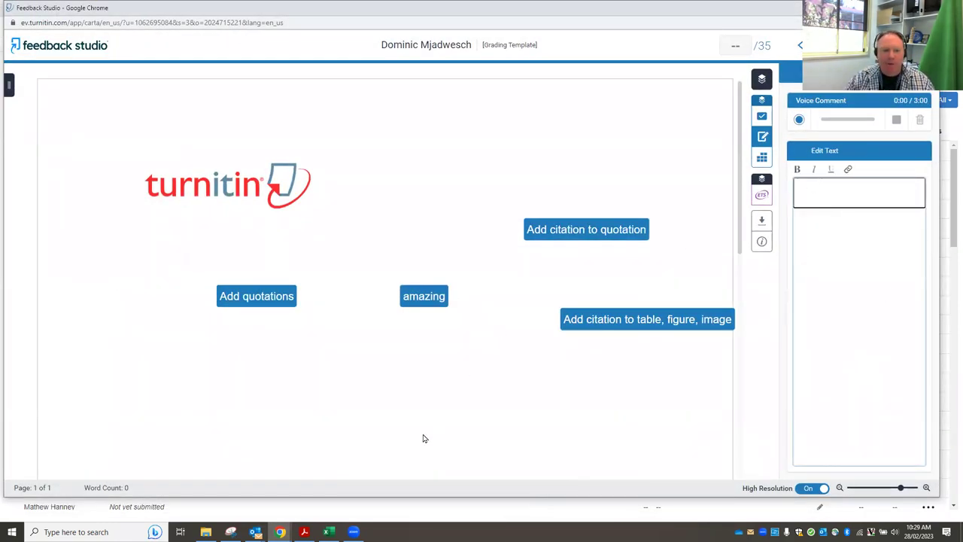
Switch to the Outlook draft message and copy the four-criterion score table together with the Additional Comments heading.
click(255, 531)
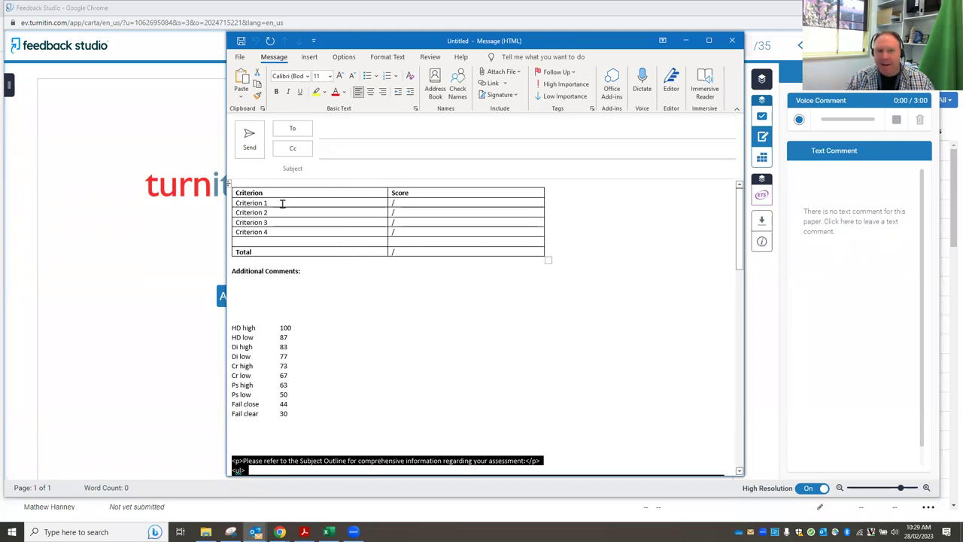
drag(303, 271, 215, 181)
key(ctrl+c)
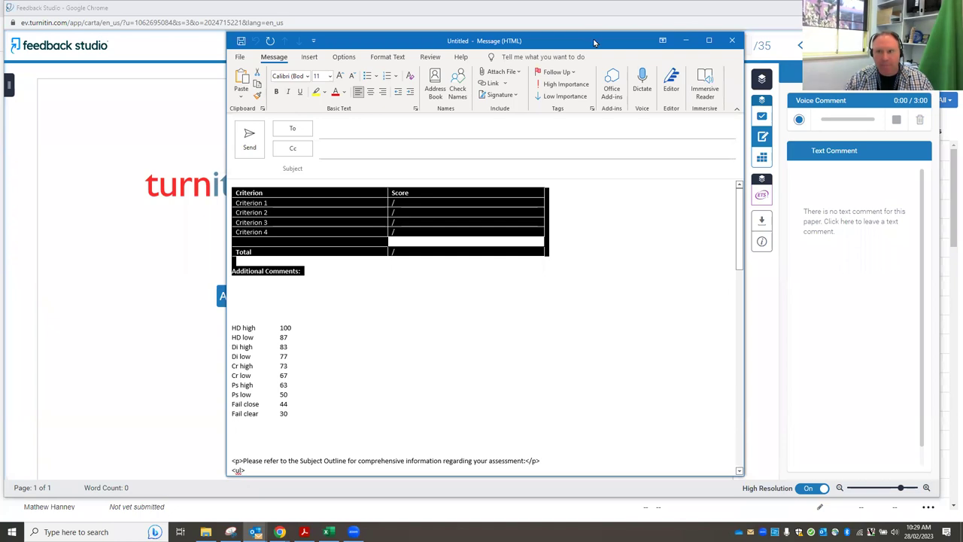
Paste the copied score table and Additional Comments heading into the grading template's text comment in Feedback Studio.
click(782, 224)
click(828, 222)
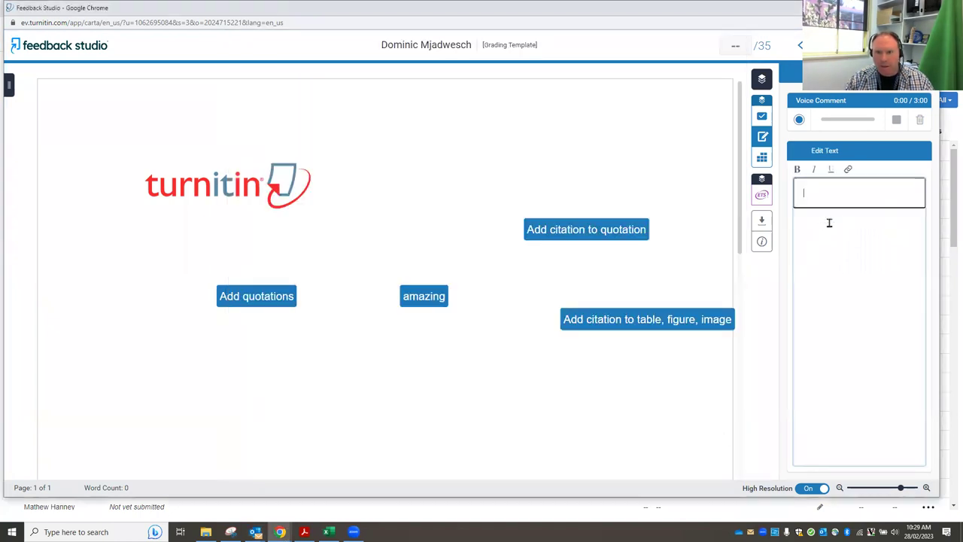
key(ctrl+v)
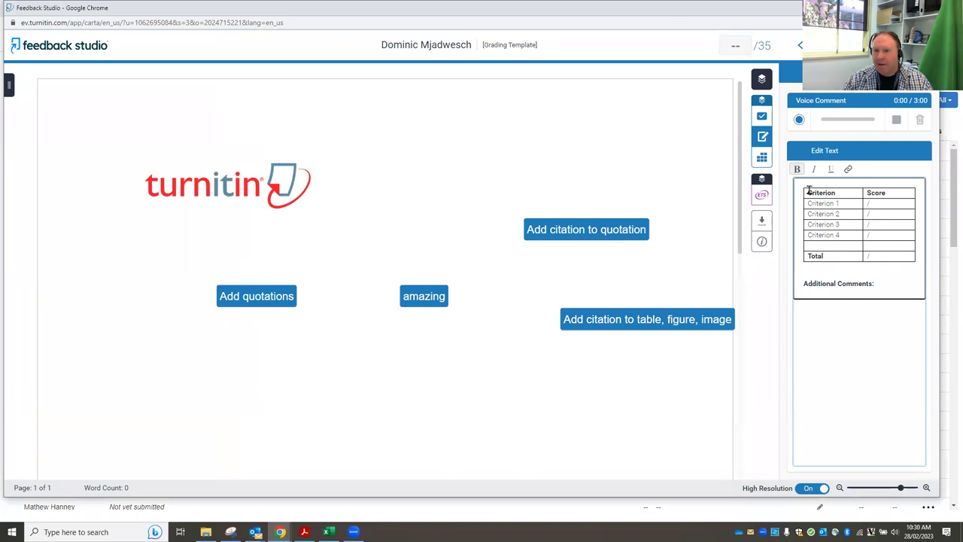
click(866, 204)
click(879, 284)
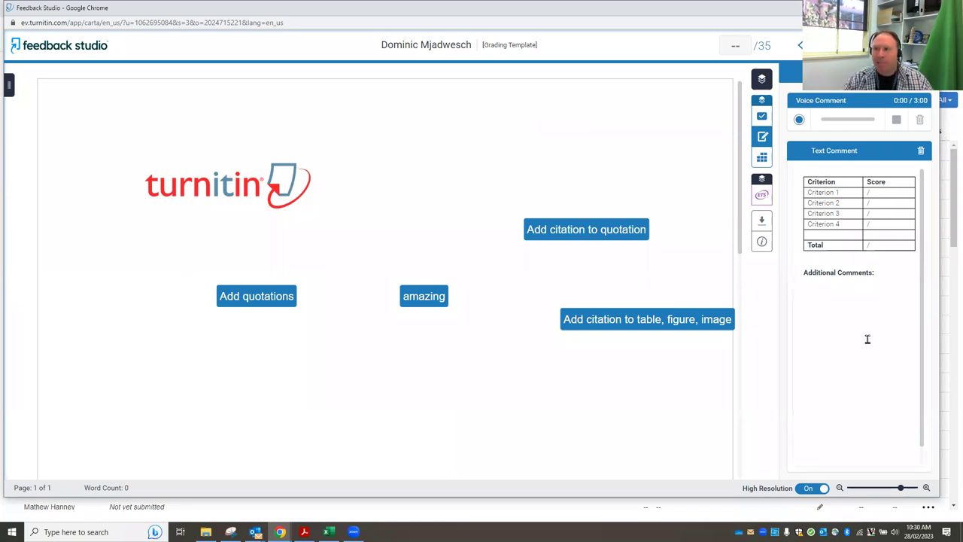
Enter 25/ 35 as the Total score in the text comment's table and put the cursor in the overall grade field.
click(553, 122)
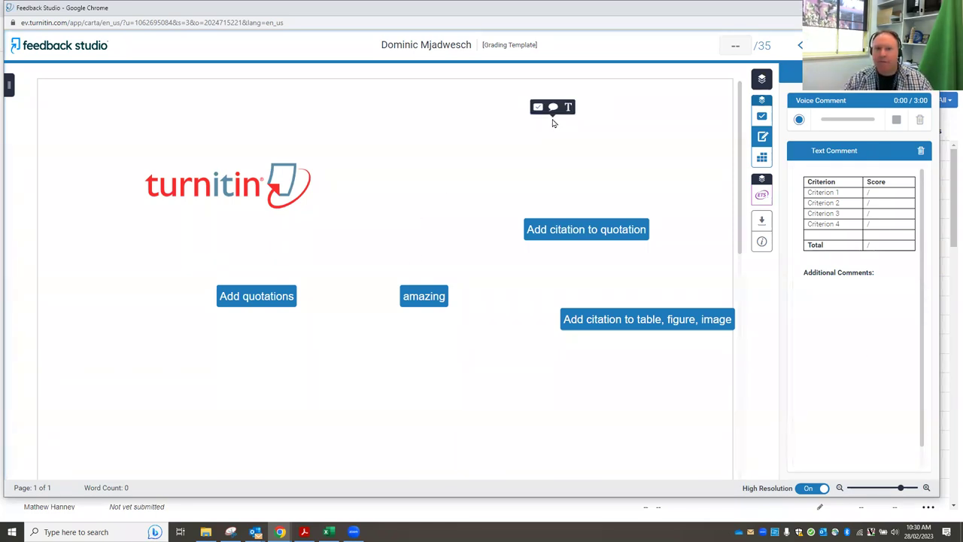
click(496, 158)
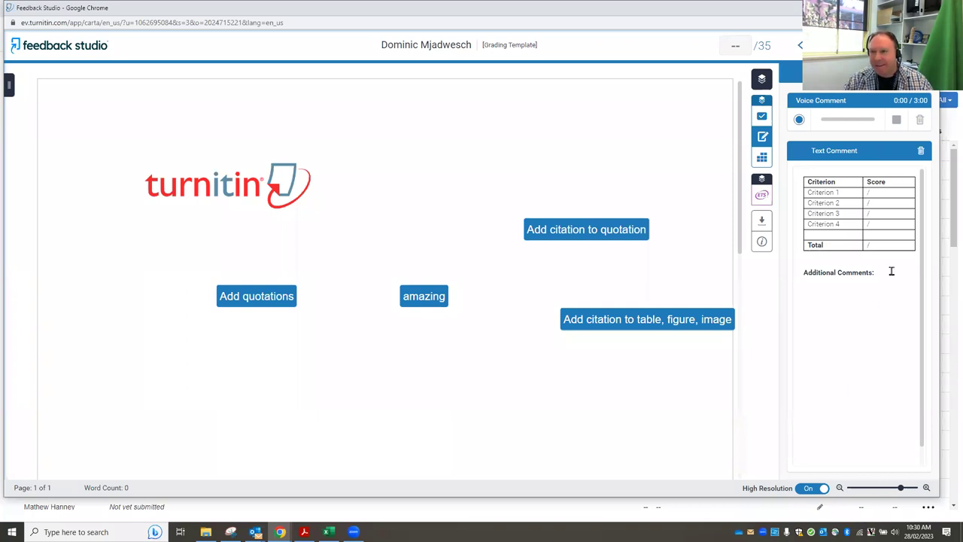
click(869, 243)
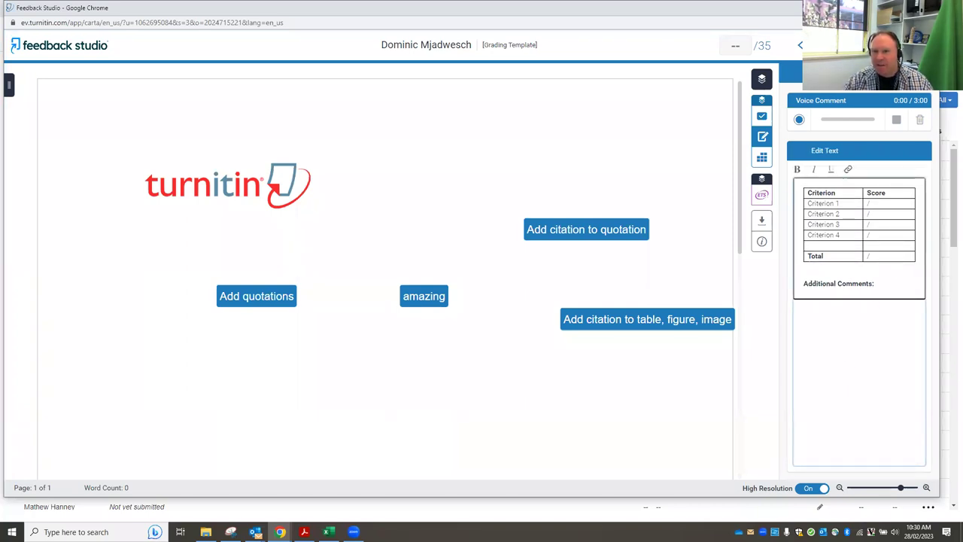
click(881, 257)
text(25/)
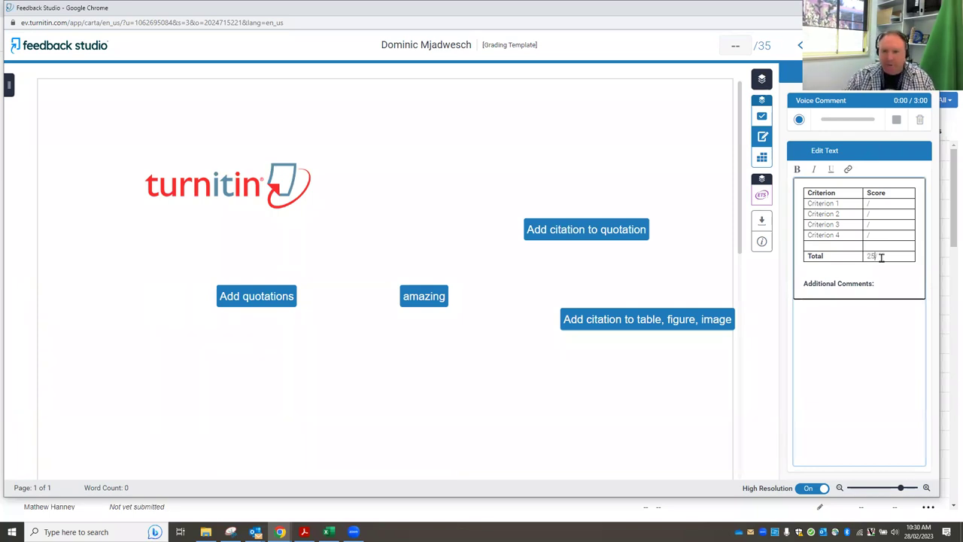
text( 35)
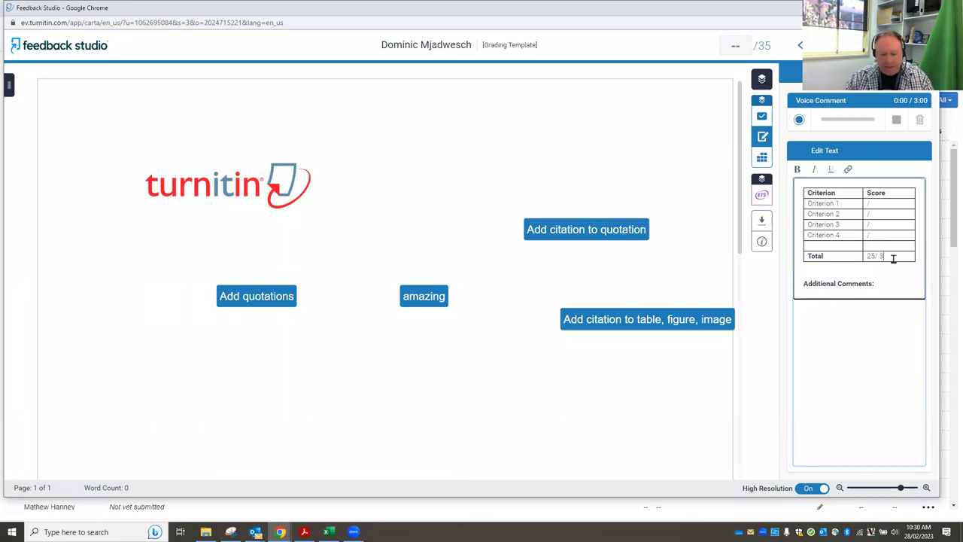
click(734, 44)
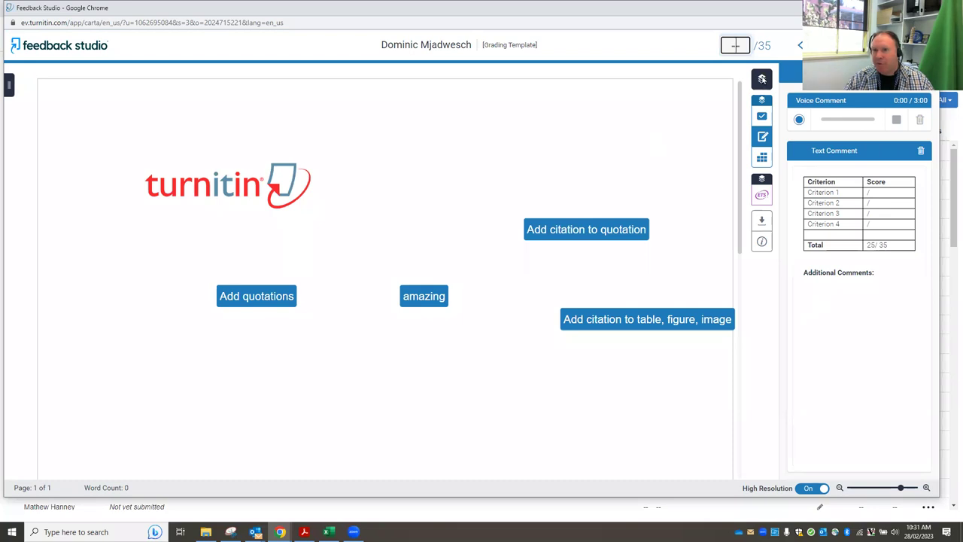
click(728, 41)
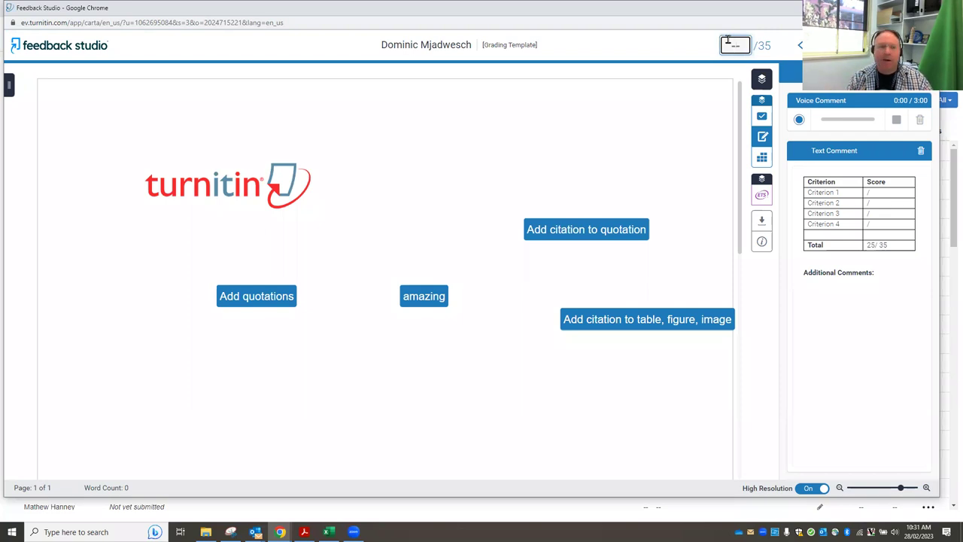
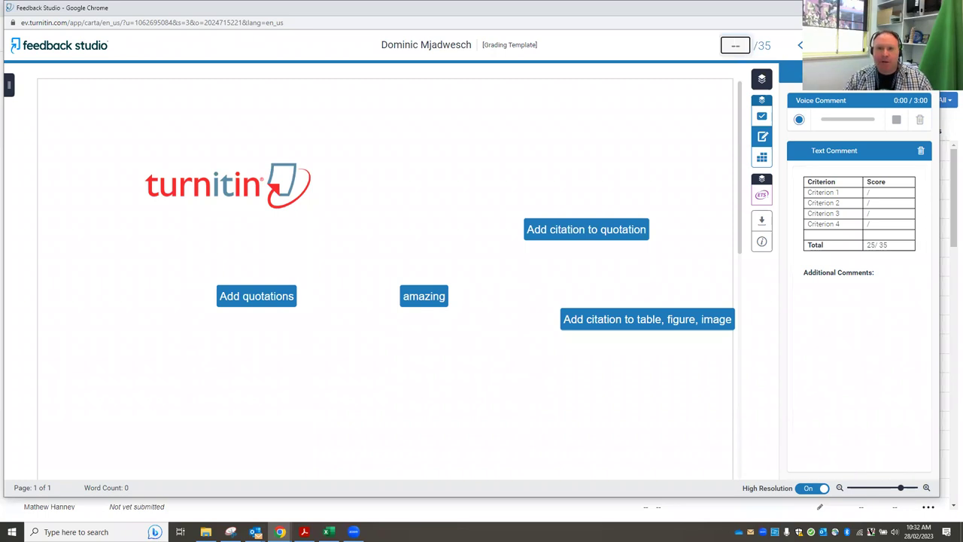
Leave the grading template's window and open the A2: Legal Memo (Turnitin Submission Portal) web link for editing on the Interact 2 Assessment 2 page.
click(946, 8)
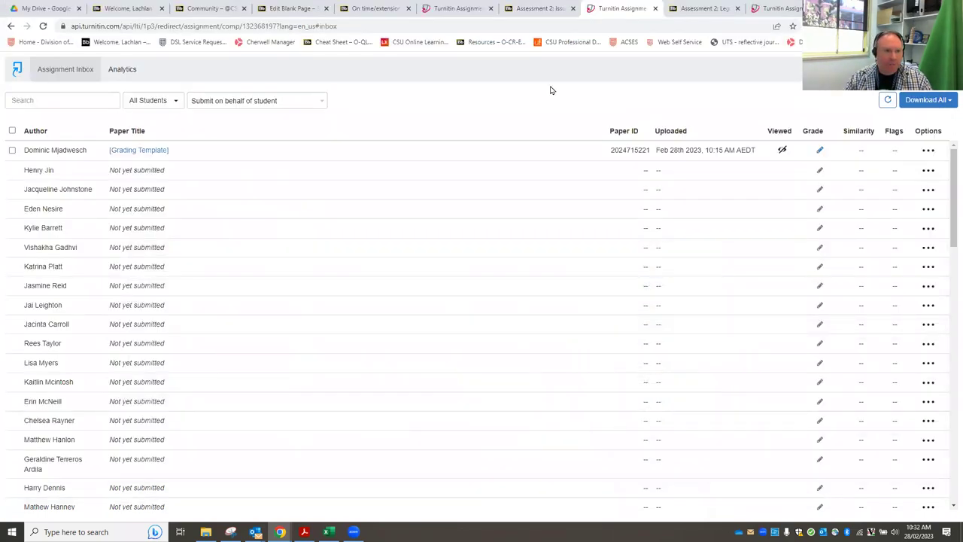
click(540, 8)
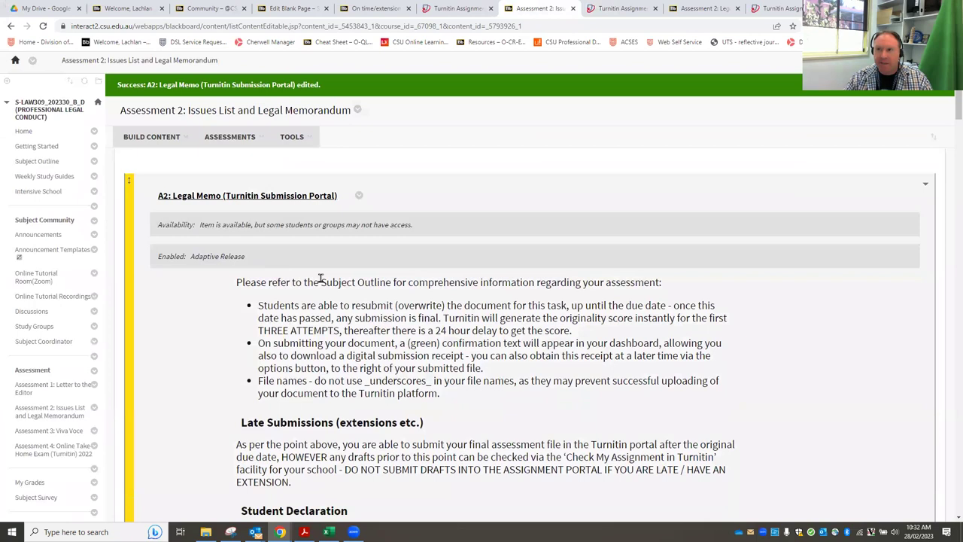
scroll(319, 278, down, 1)
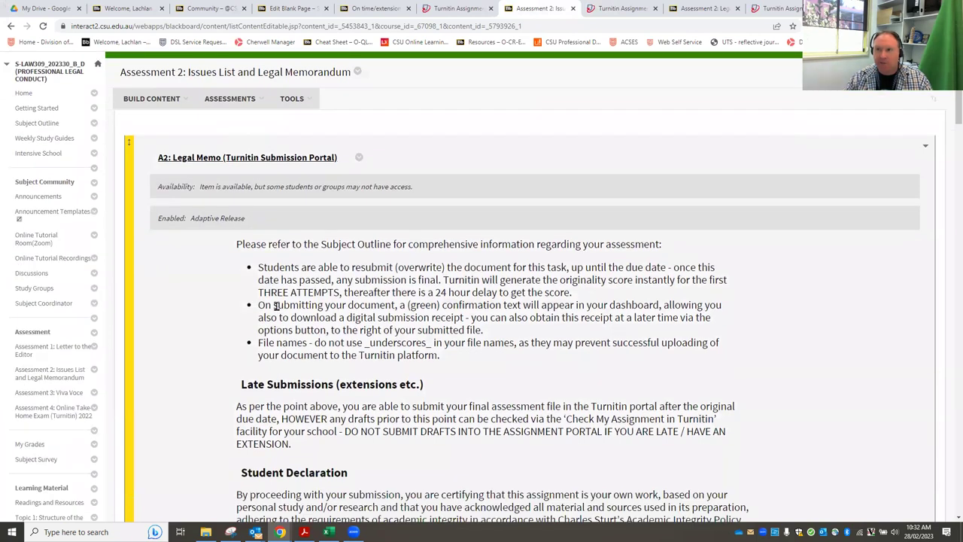
click(359, 159)
click(367, 190)
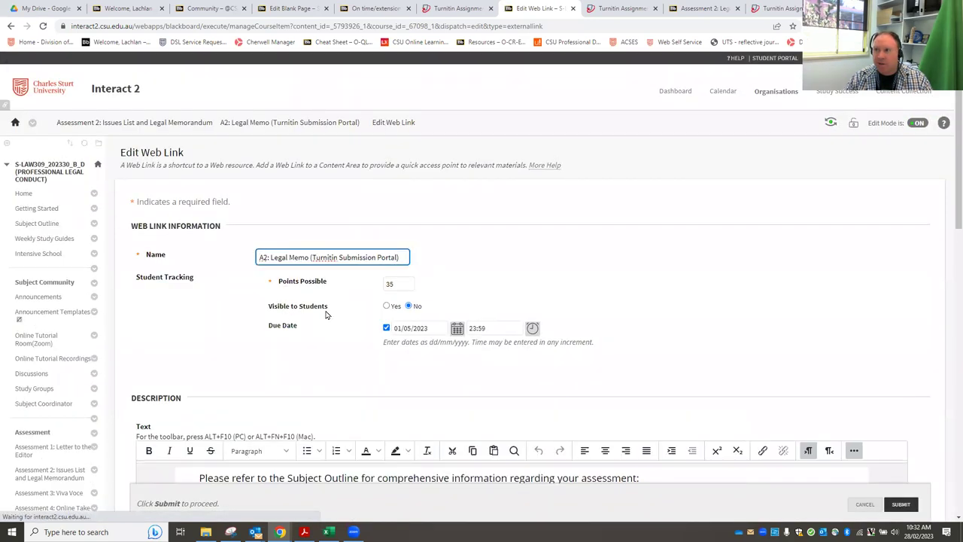
In the subject's Full Grade Centre, toggle student visibility of the A2: Legal Memo (Turnitin Submission Portal) column.
scroll(69, 380, down, 1)
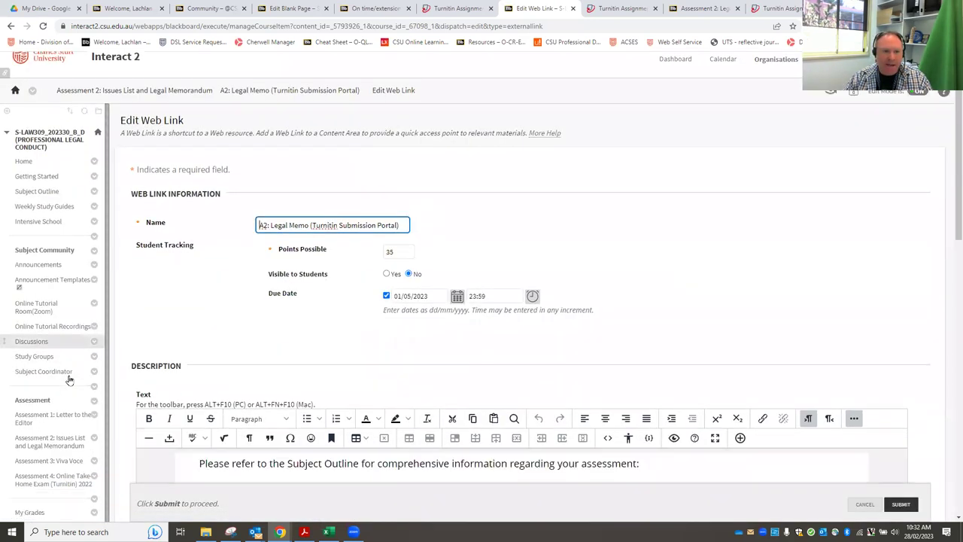
scroll(68, 380, down, 3)
scroll(93, 371, down, 1)
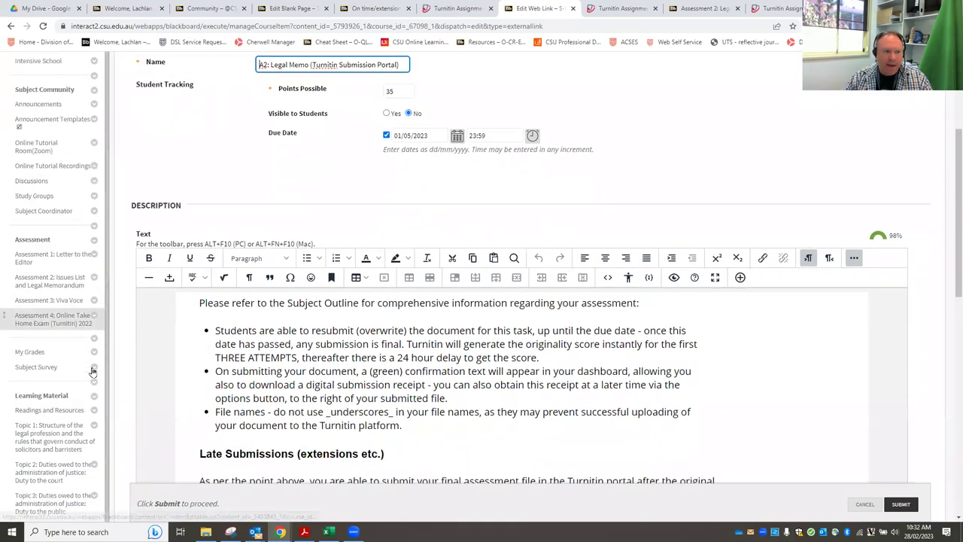
scroll(92, 371, down, 10)
click(40, 444)
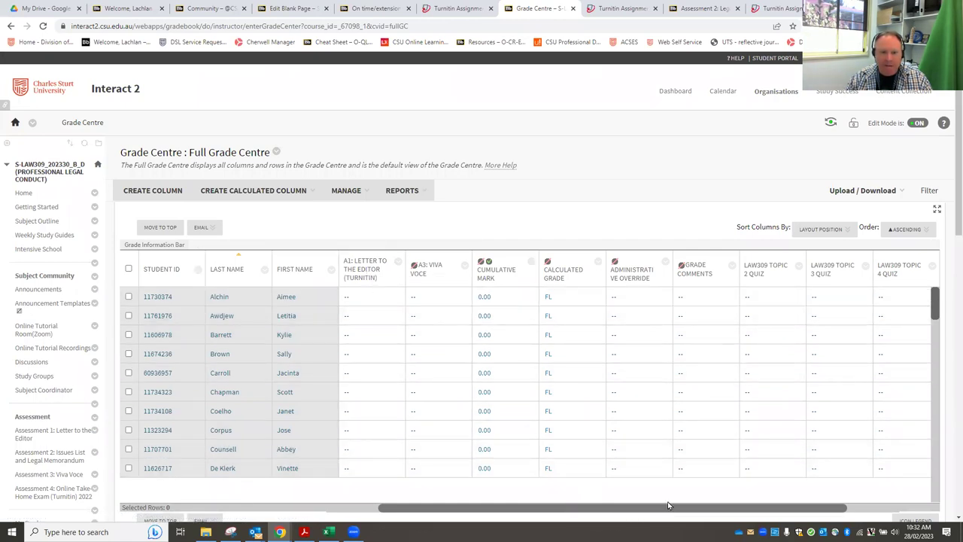
click(848, 507)
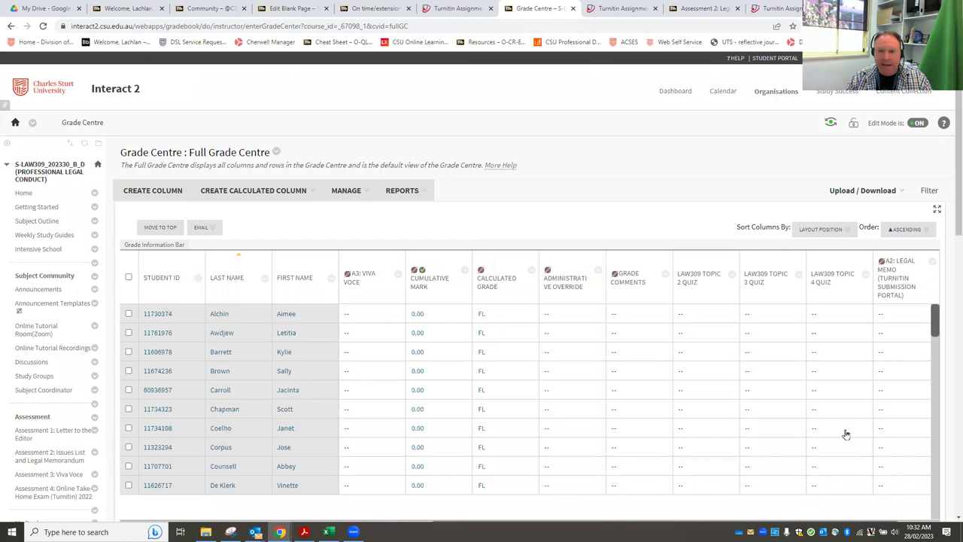
scroll(846, 434, down, 2)
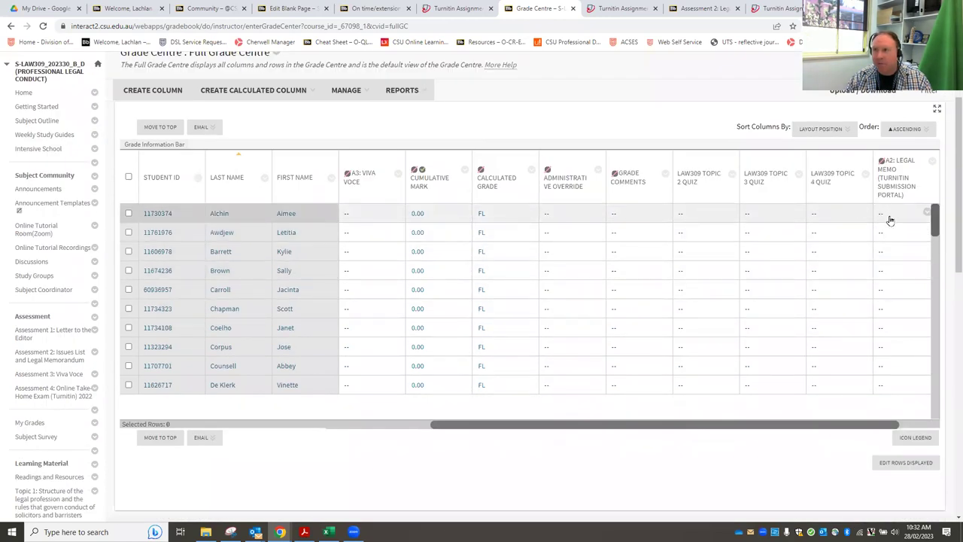
click(932, 164)
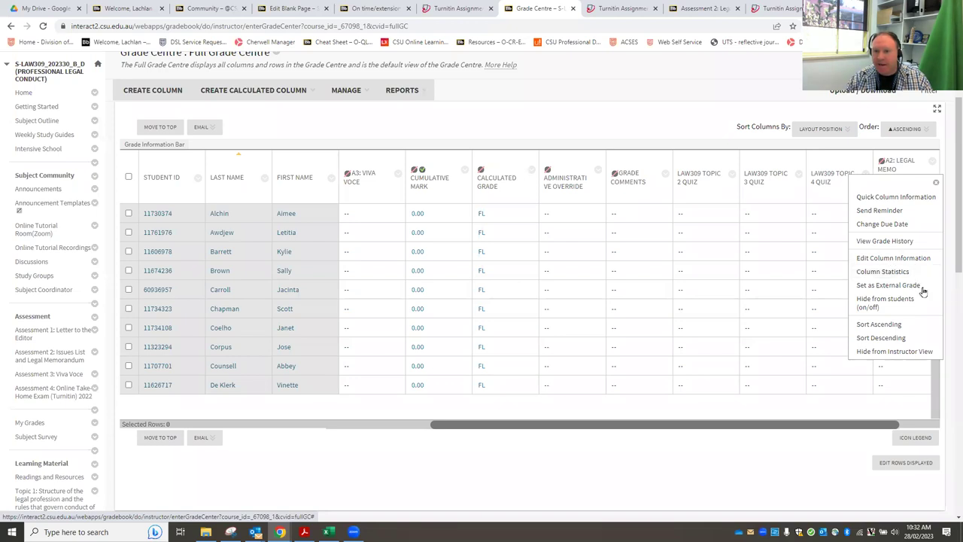
click(878, 304)
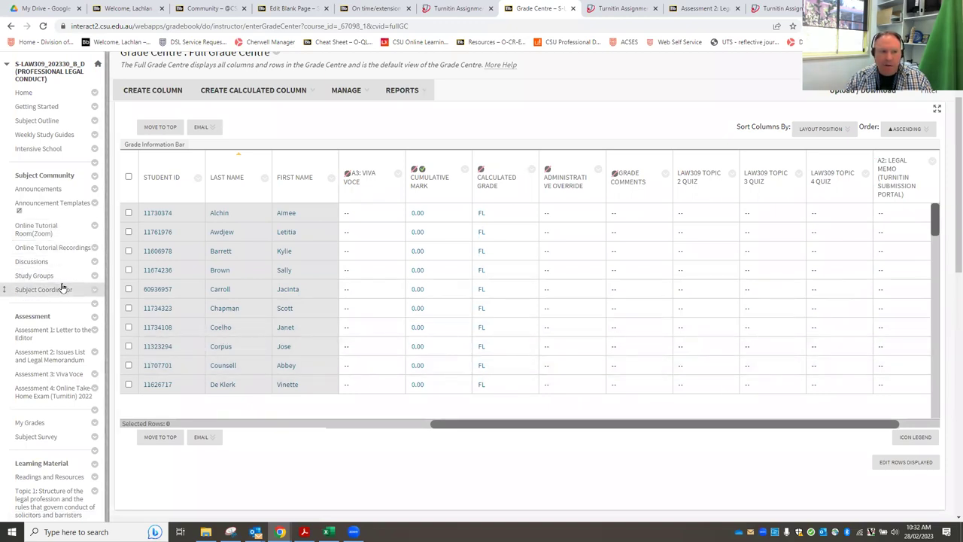
Edit the A2: Legal Memo portal on the Assessment 2 page, set Visible to Students to No and submit the change.
click(47, 353)
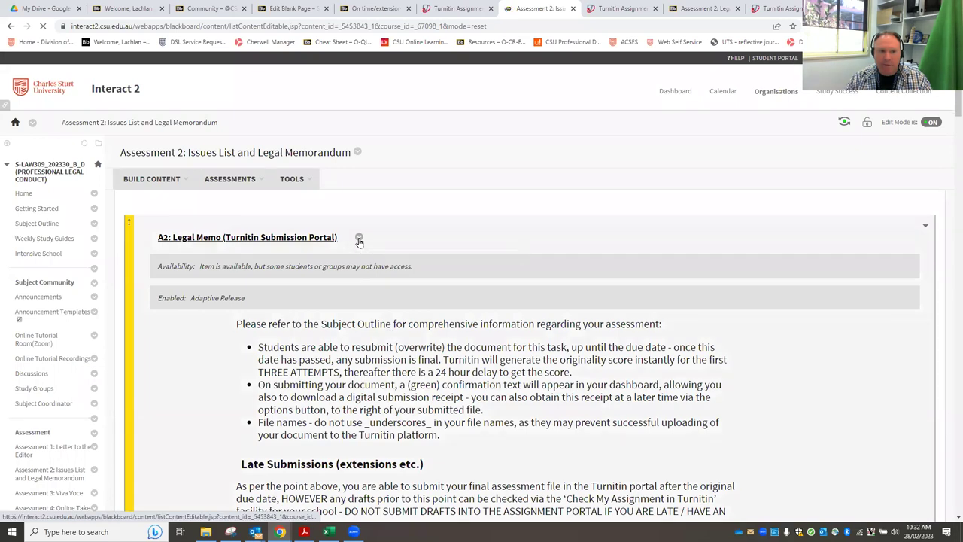
click(359, 238)
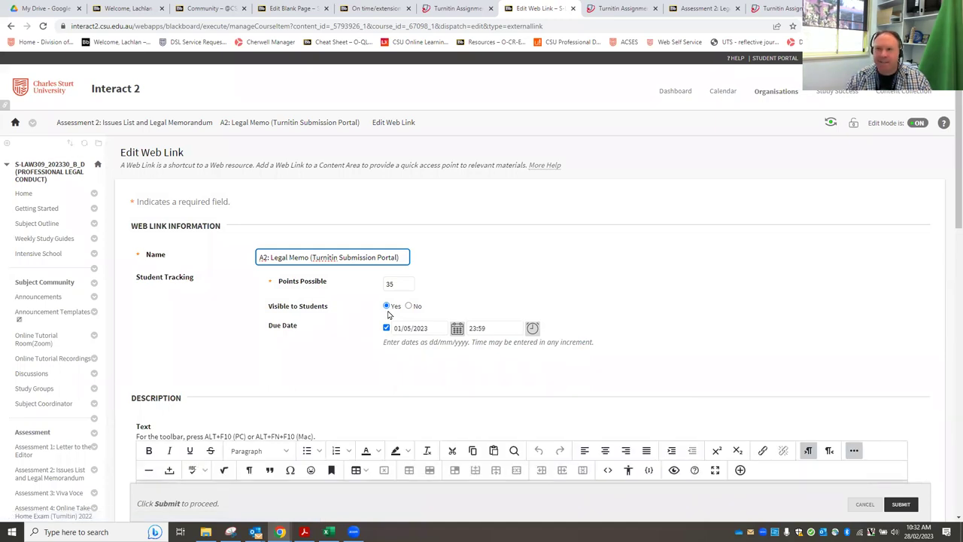
click(400, 306)
click(408, 305)
click(902, 504)
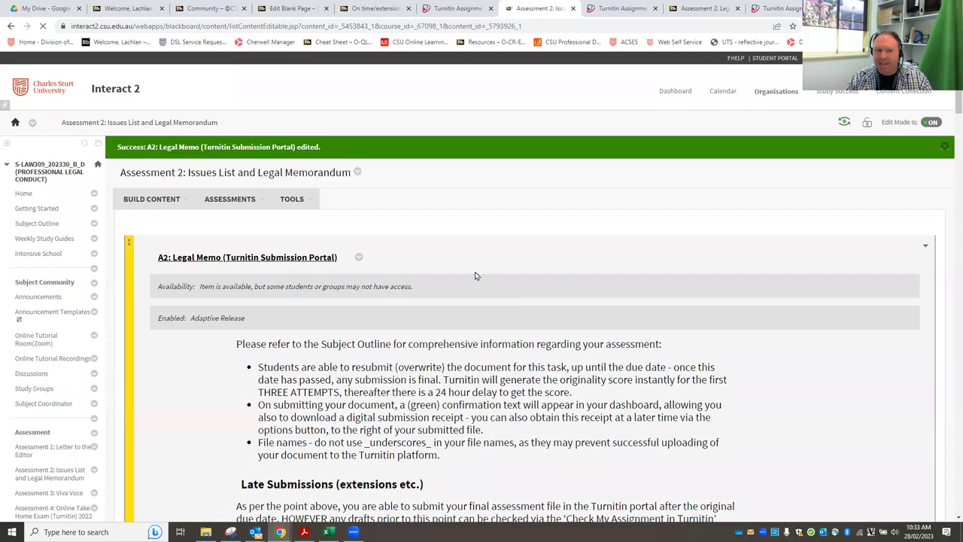
click(359, 259)
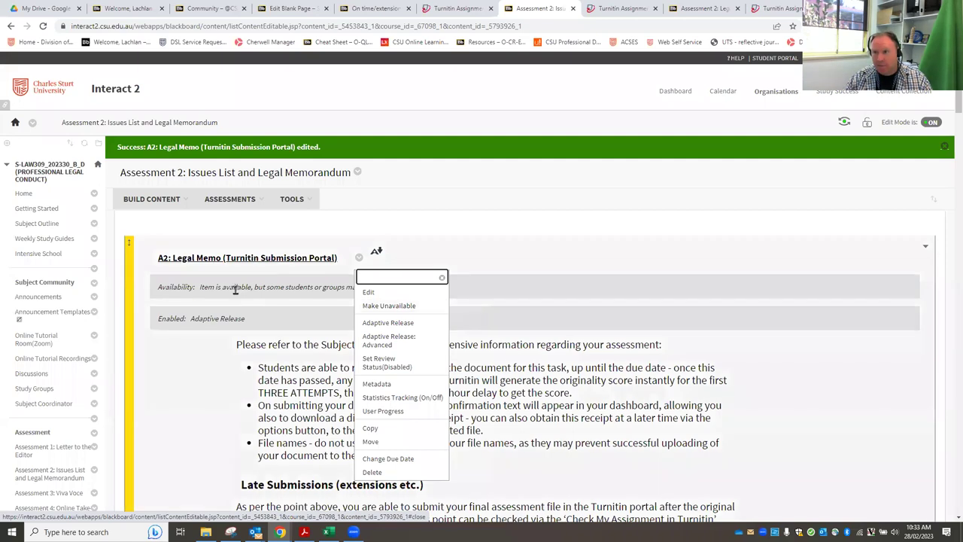
click(444, 226)
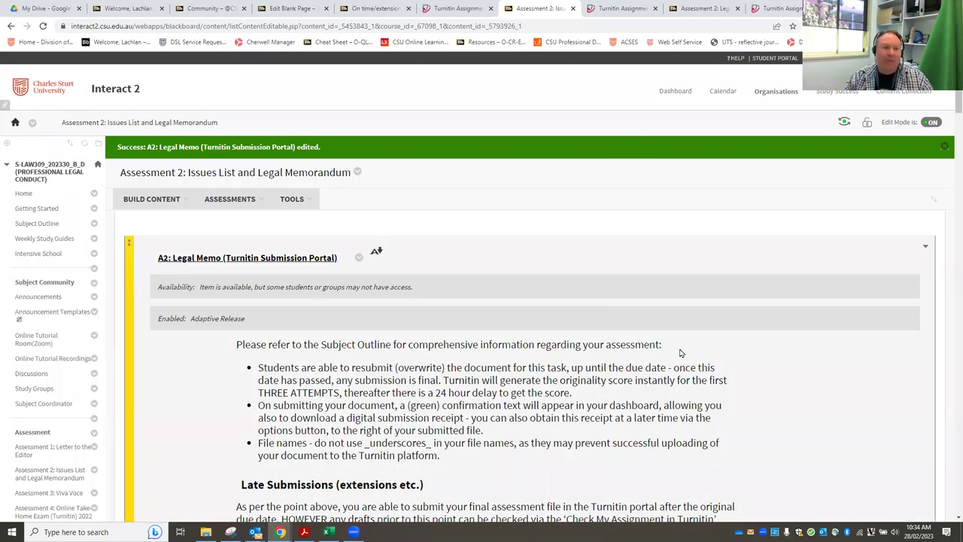
scroll(662, 355, down, 1)
Bring up the grading template's Feedback Studio window and close it.
mouse_move(280, 532)
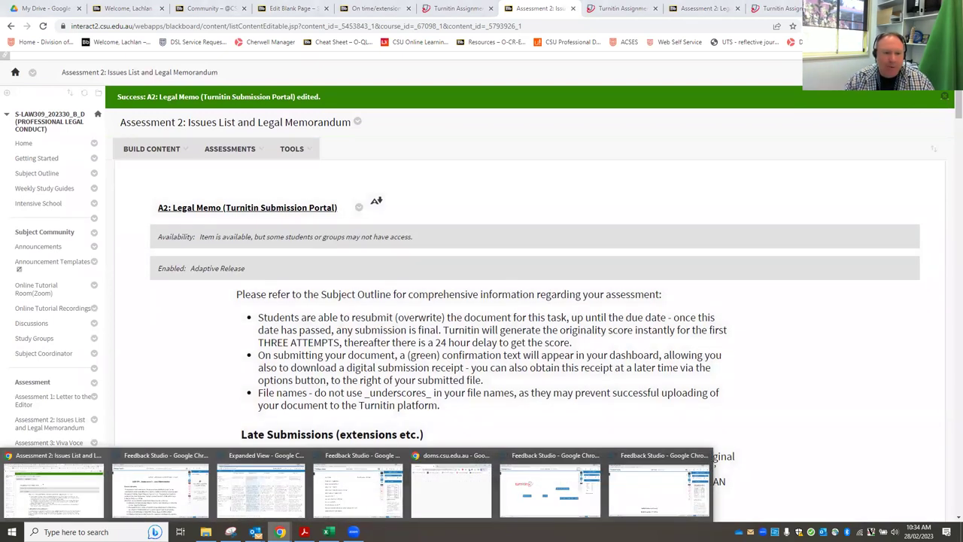
click(557, 497)
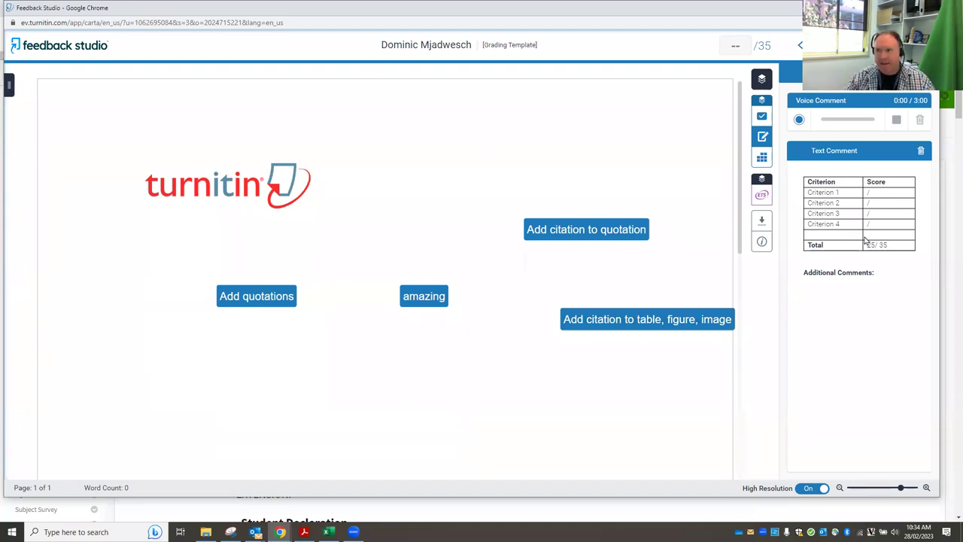
key(ctrl+w)
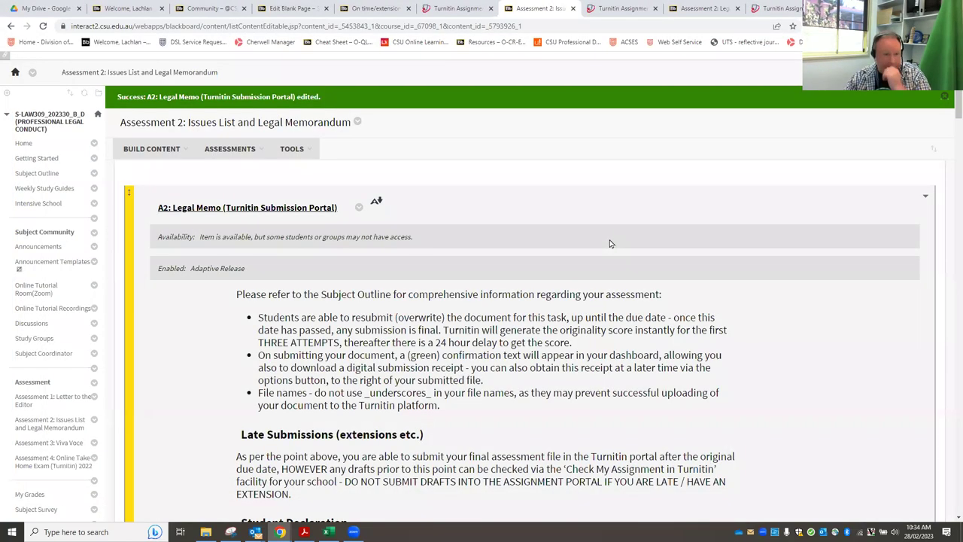
Go to the A2 portal's assignment inbox and delete the [Grading Template] submission, confirming the removal.
scroll(576, 206, down, 1)
click(282, 158)
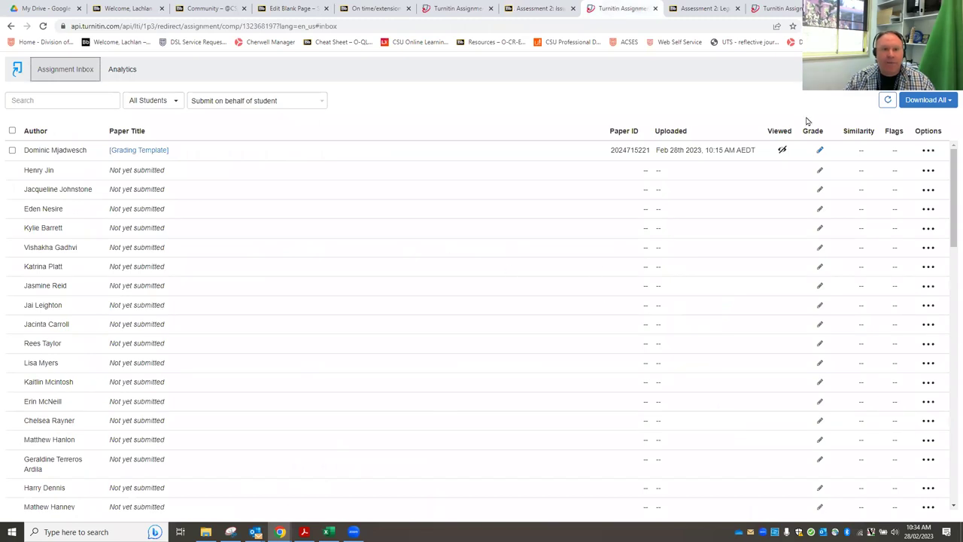
click(928, 150)
click(865, 193)
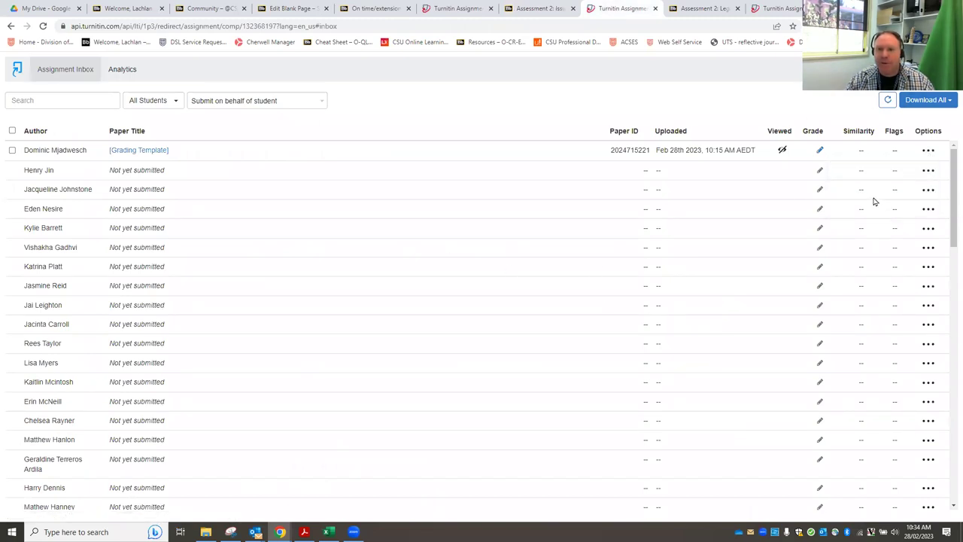
click(604, 204)
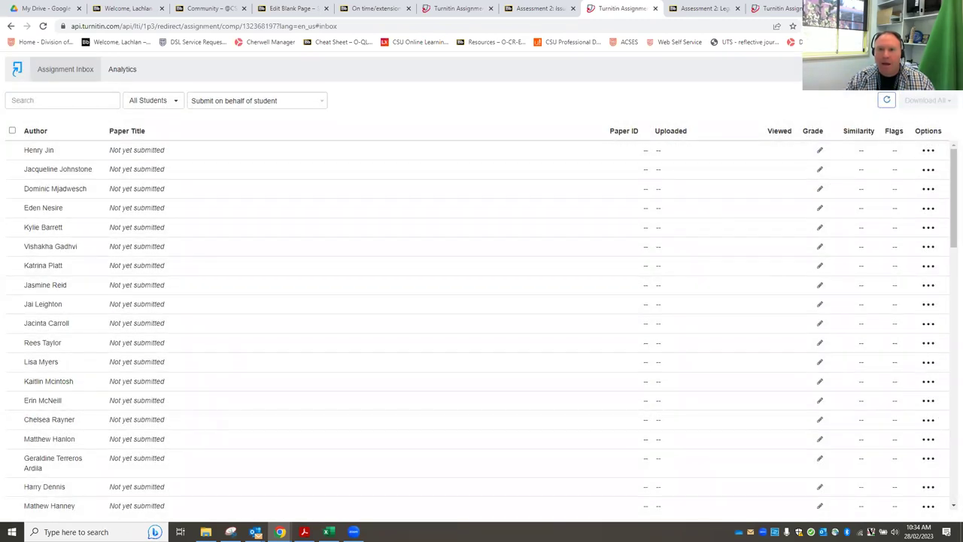
Open the assignment's optional settings and launch the Rubric Manager from the attached law309 A2 Legal Memo rubric.
click(933, 68)
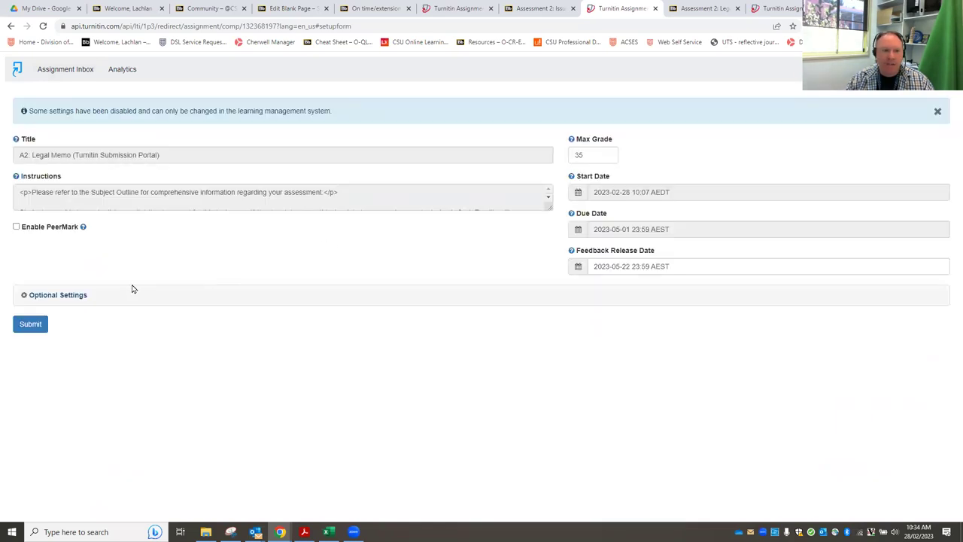
click(70, 295)
scroll(493, 387, down, 5)
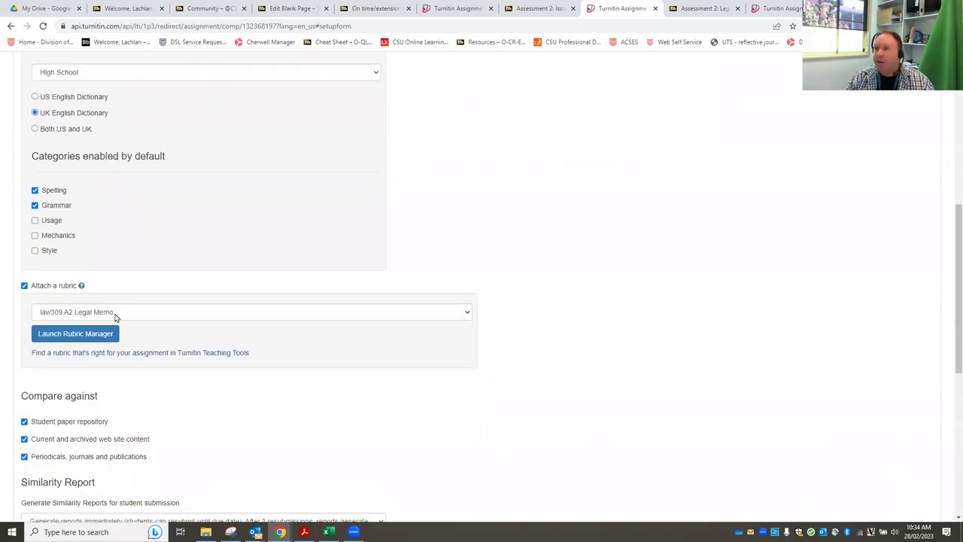
click(65, 340)
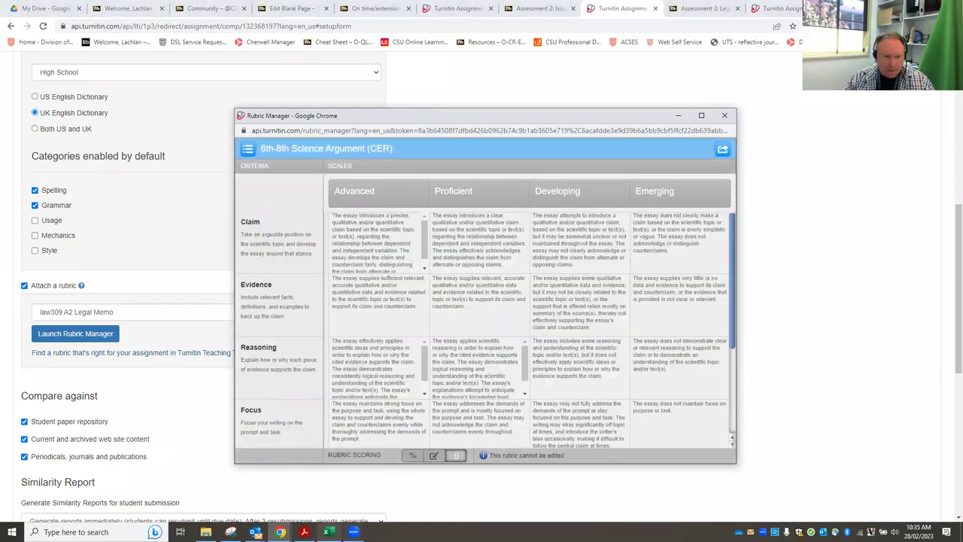
Switch to Excel and save a copy of the rubric workbook as law309 A2 Legal Memo quant in the Turnitin Rubrics folder.
click(328, 532)
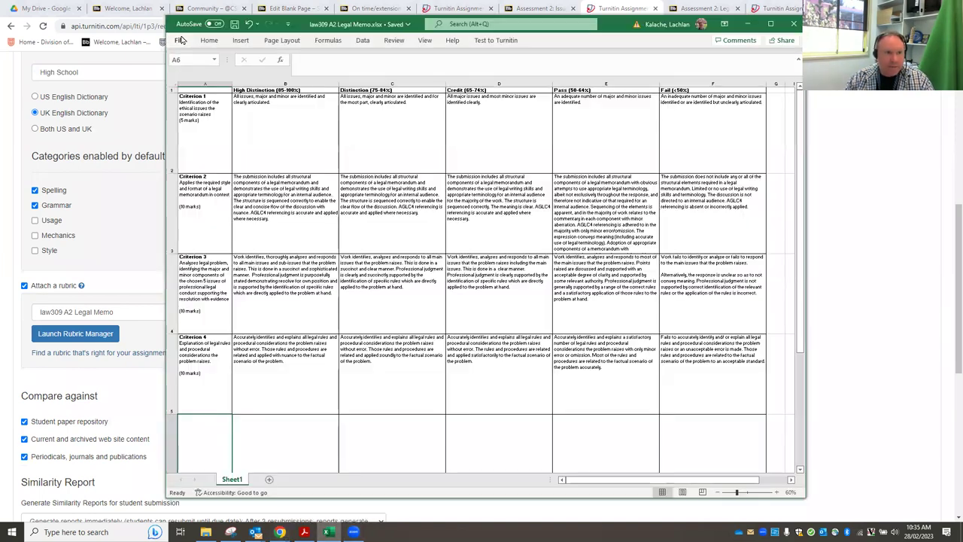
click(180, 40)
click(210, 175)
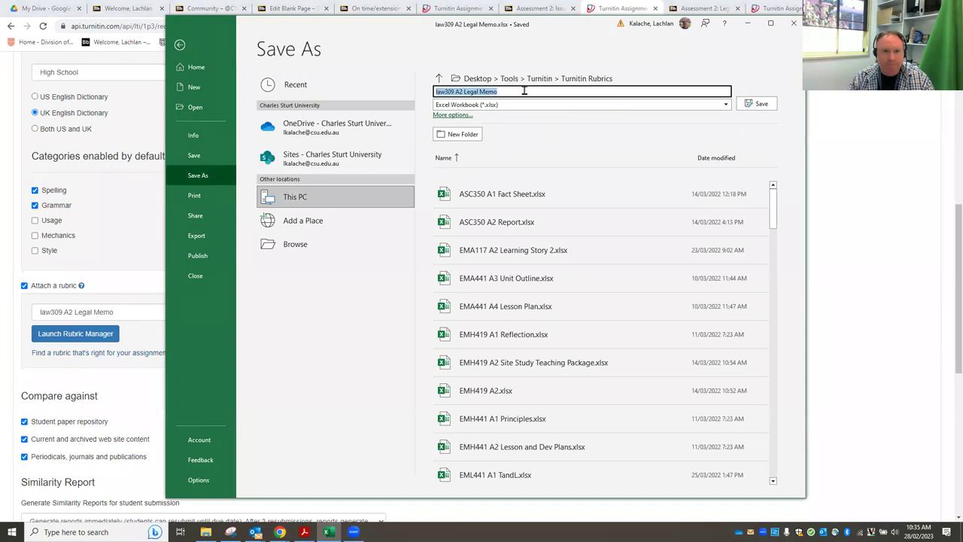
click(524, 91)
text(quant)
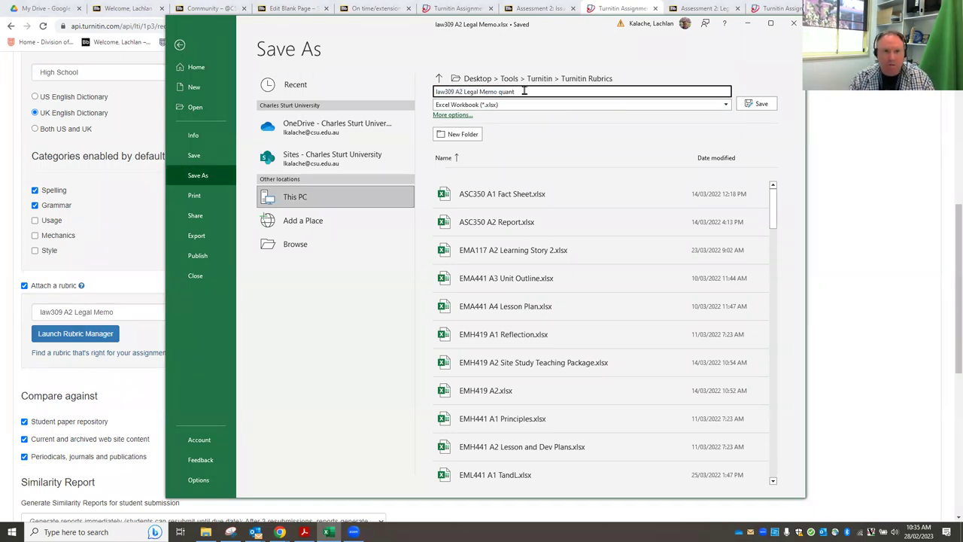
key(Return)
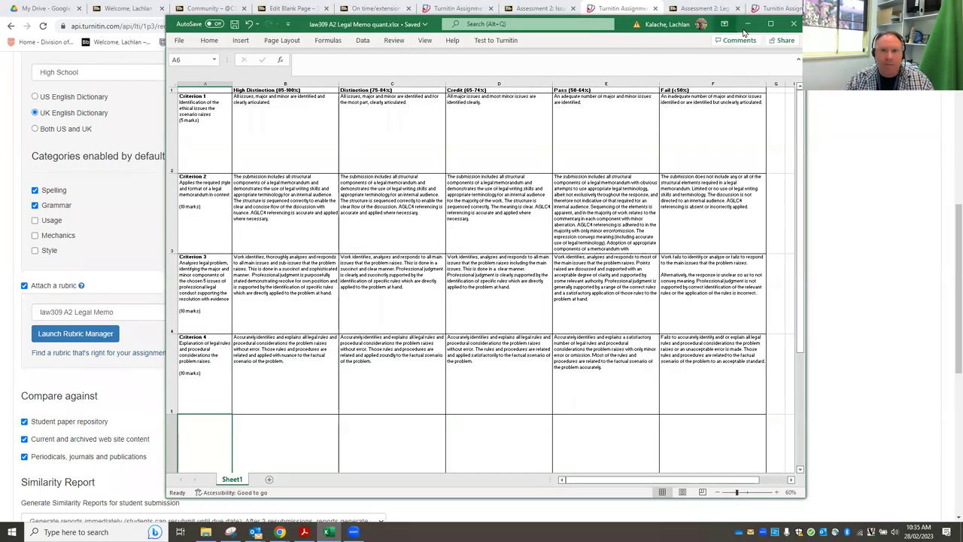
click(747, 24)
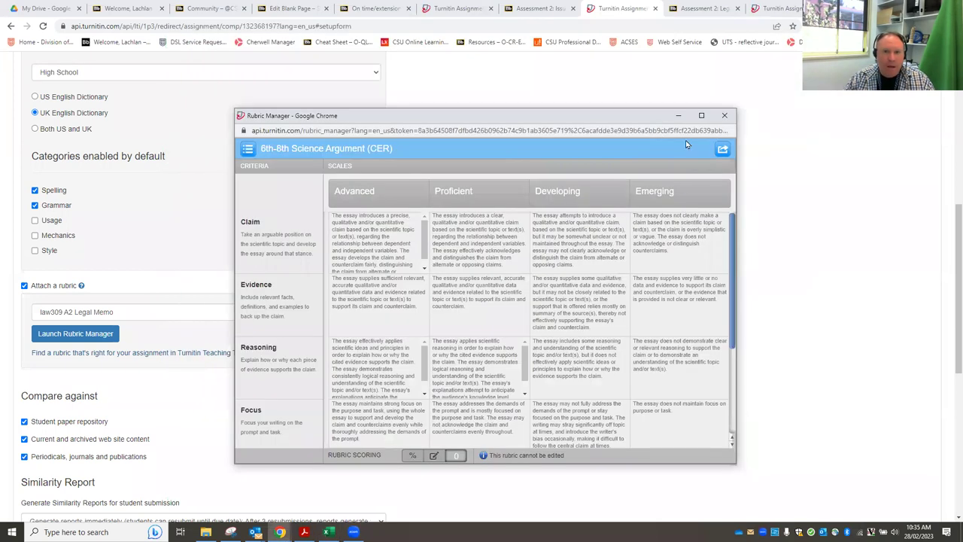
Import the law309 A2 Legal Memo quant.xlsx file into Turnitin's Rubric Manager.
click(722, 151)
click(680, 172)
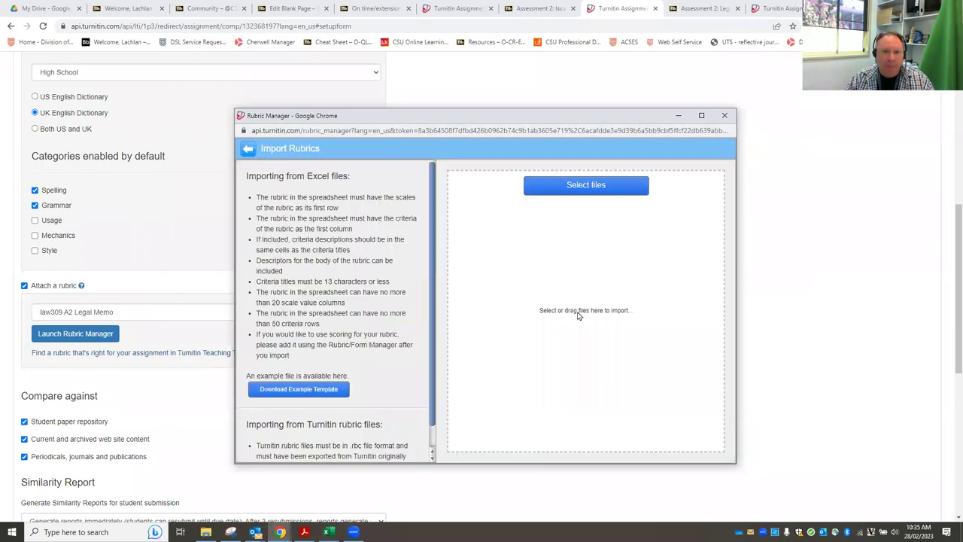
click(205, 532)
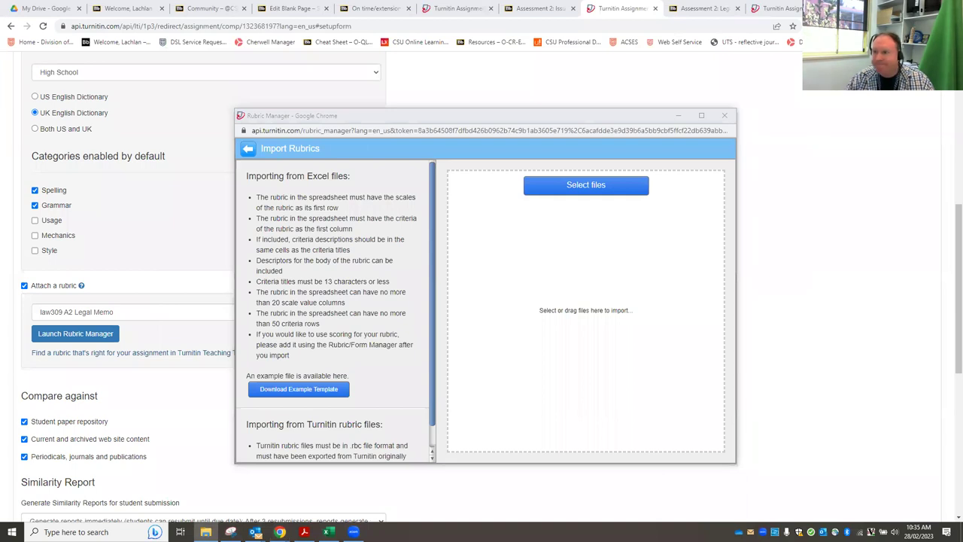
drag(962, 316, 602, 324)
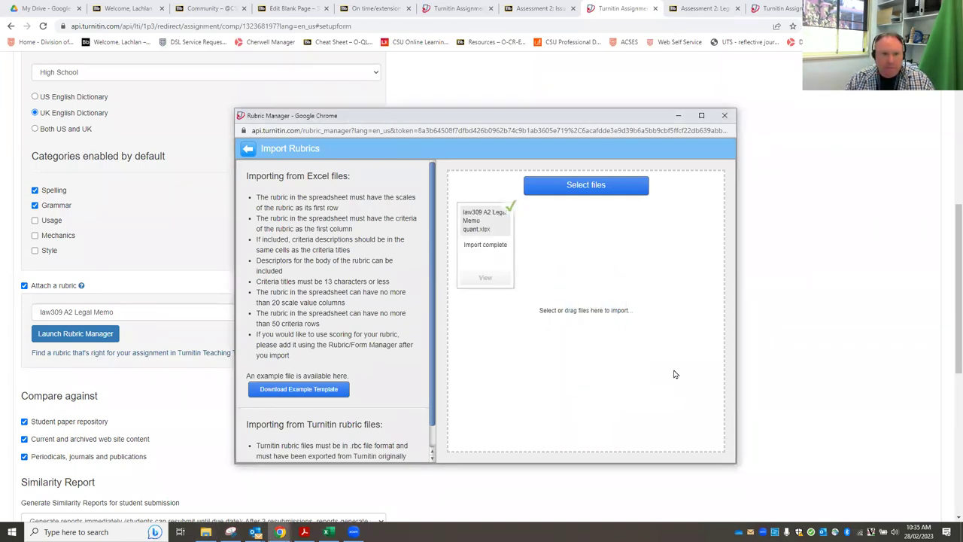
Display the imported law309 A2 Legal Memo quant rubric in the Rubric Manager and maximize its window.
click(248, 150)
click(247, 150)
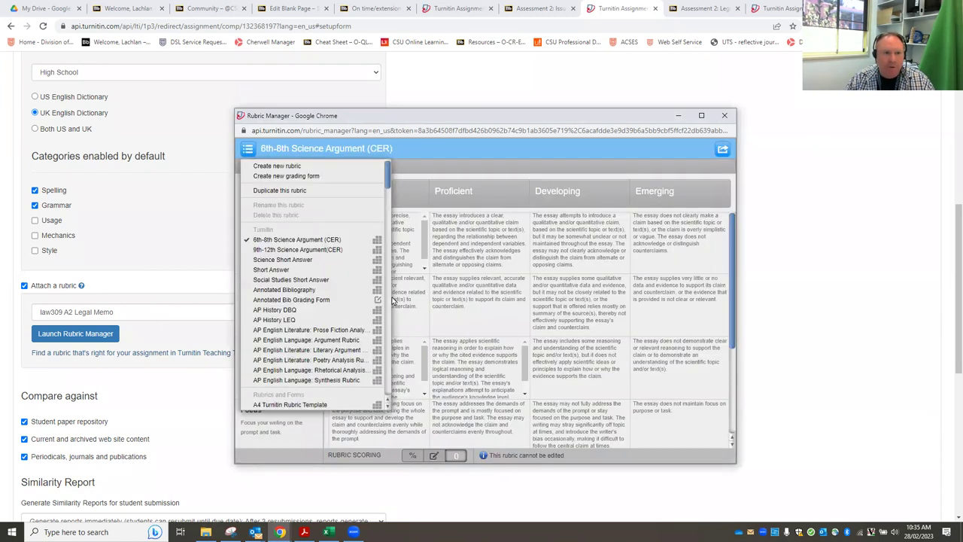
drag(388, 185, 390, 329)
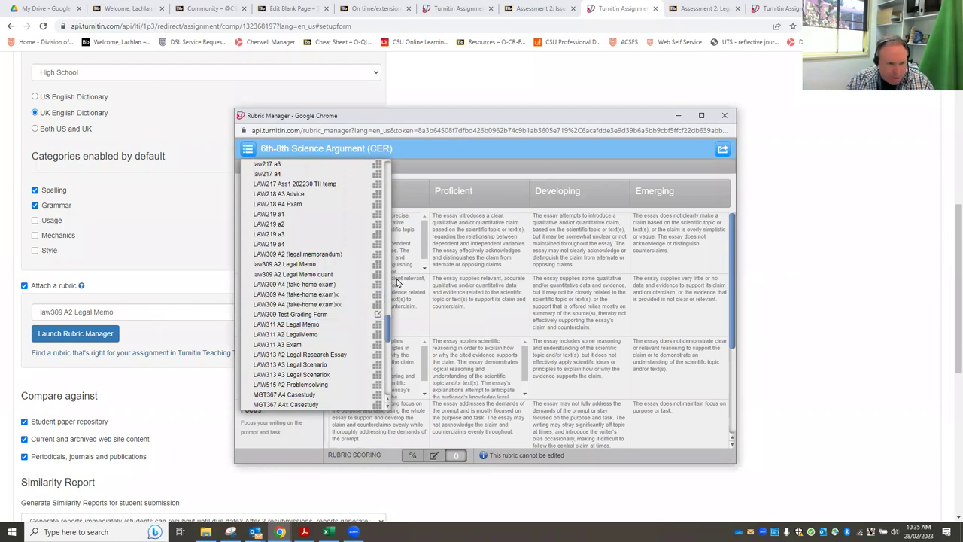
click(333, 275)
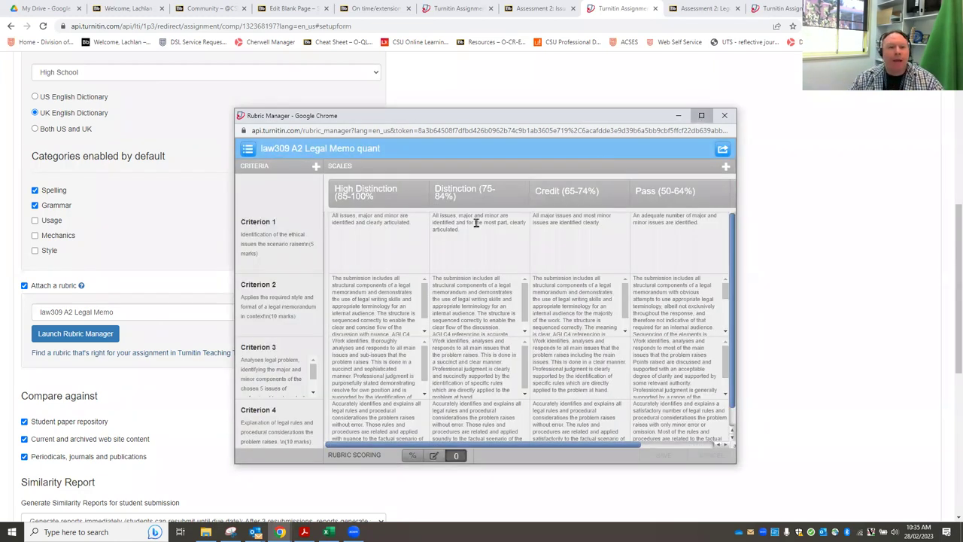
click(701, 115)
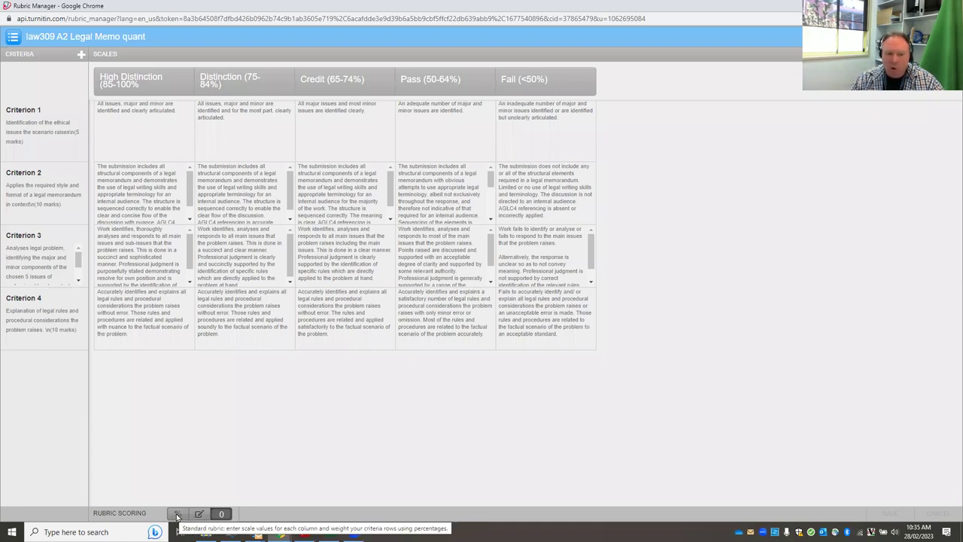
Try the standard percentage scoring, opening the High Distinction scale value and the Criterion 1 weighting for editing.
click(177, 515)
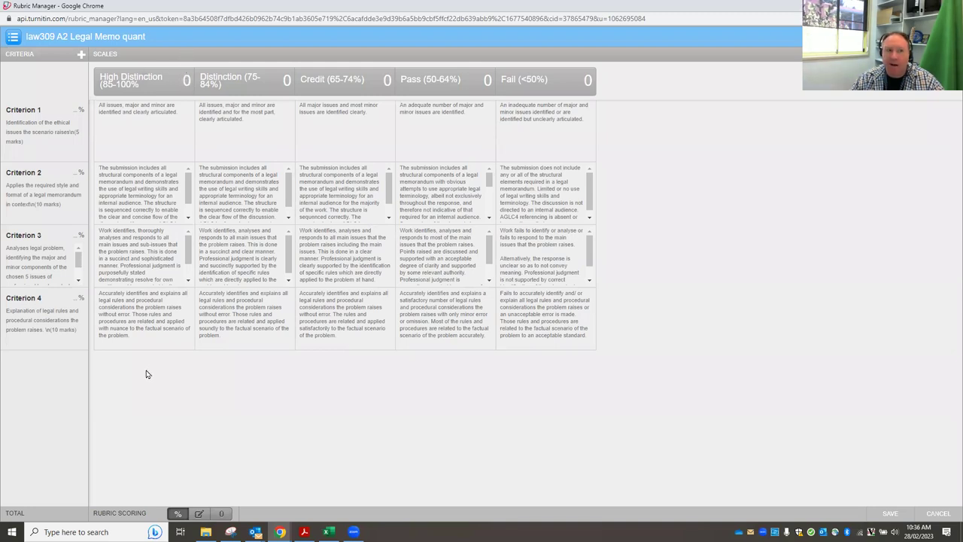
click(186, 81)
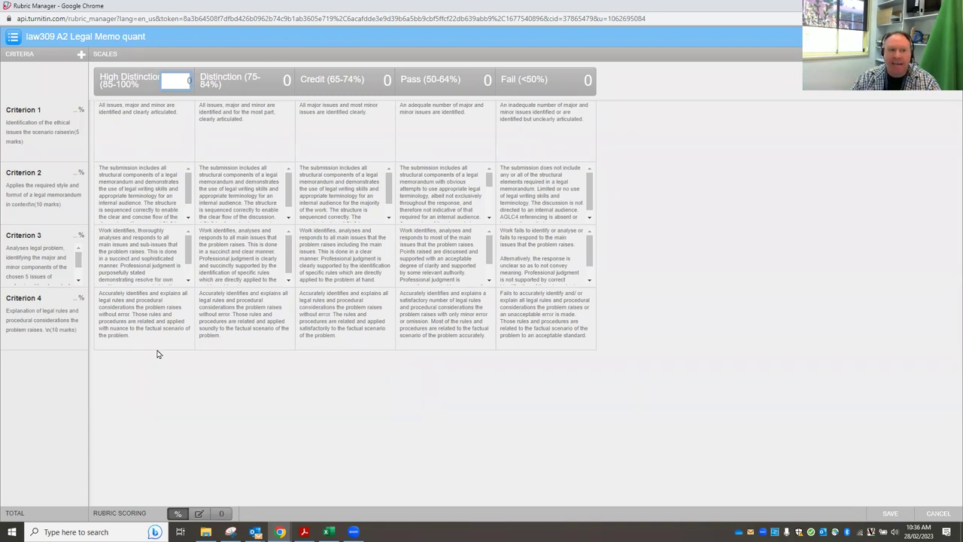
click(70, 110)
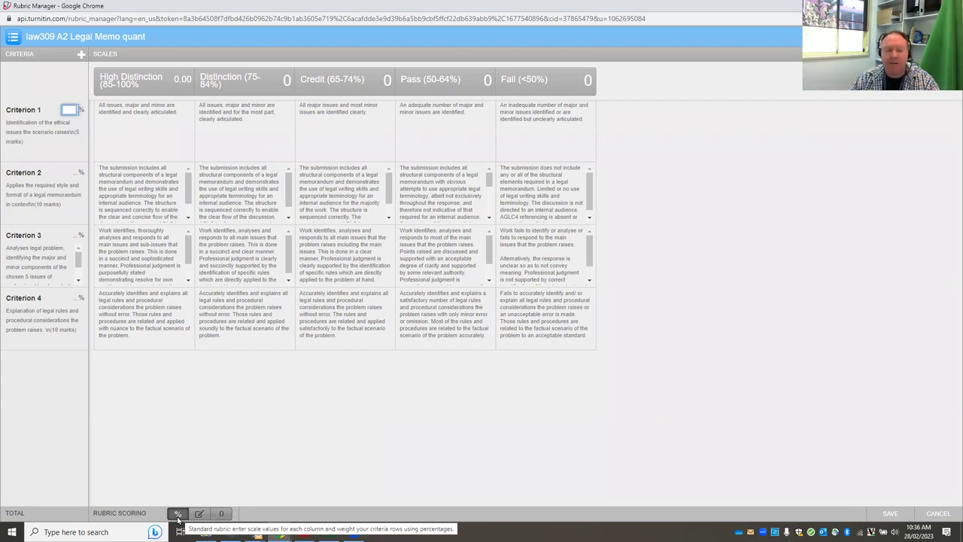
click(202, 428)
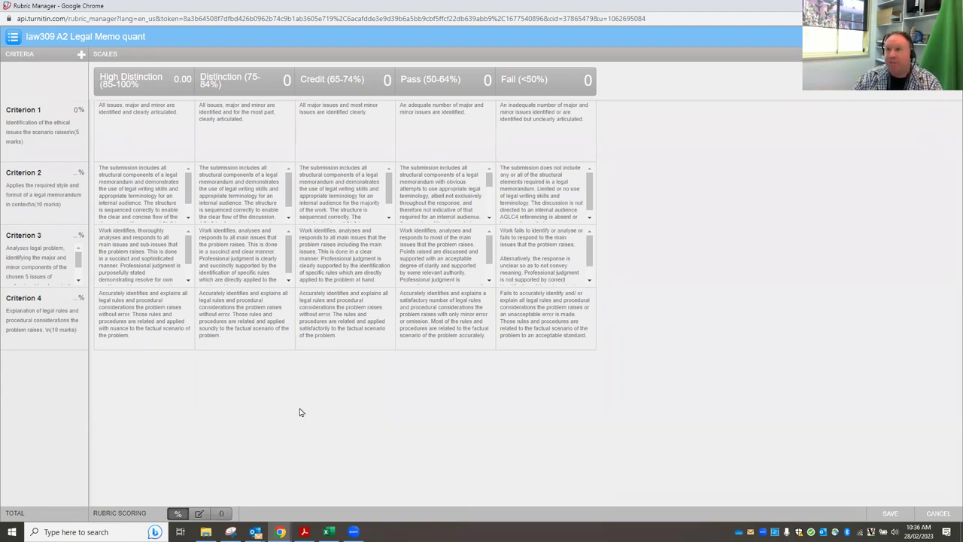
Switch the rubric to custom cell scoring and set the High Distinction scores to 5 for Criterion 1 and 10 for Criteria 2 to 4.
click(199, 514)
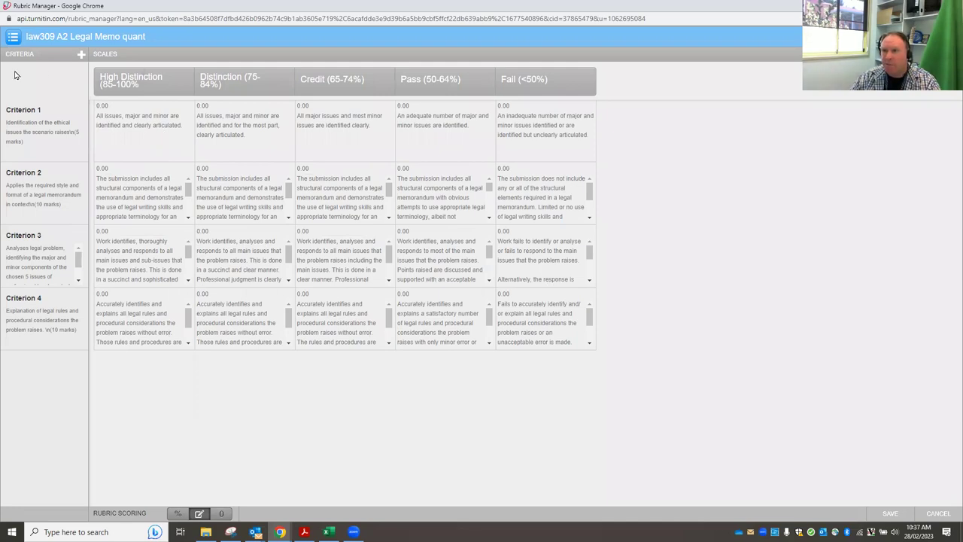
click(105, 107)
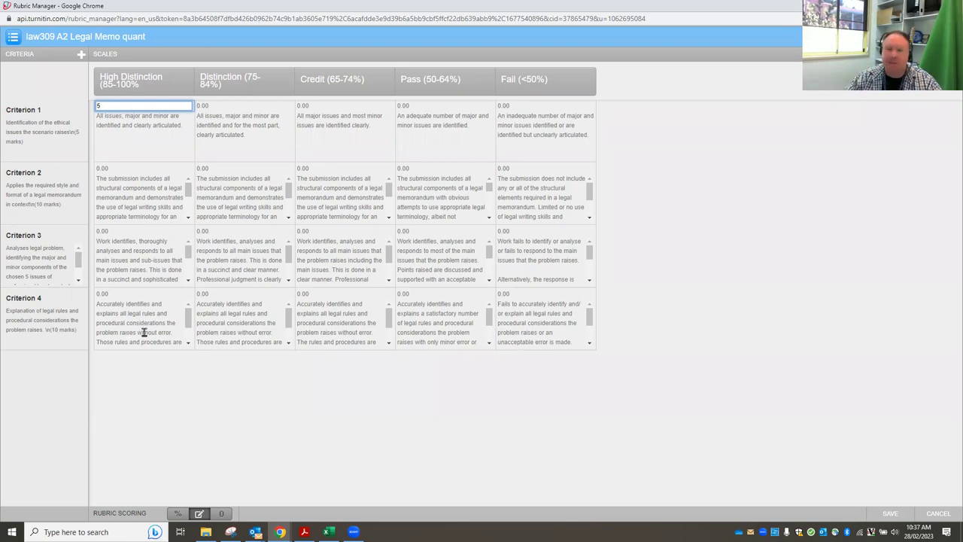
click(104, 169)
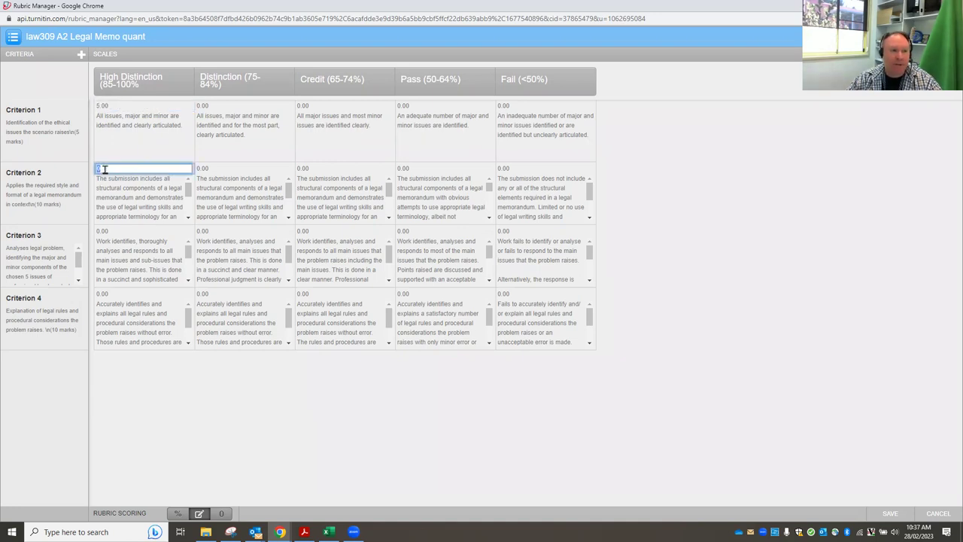
text(10)
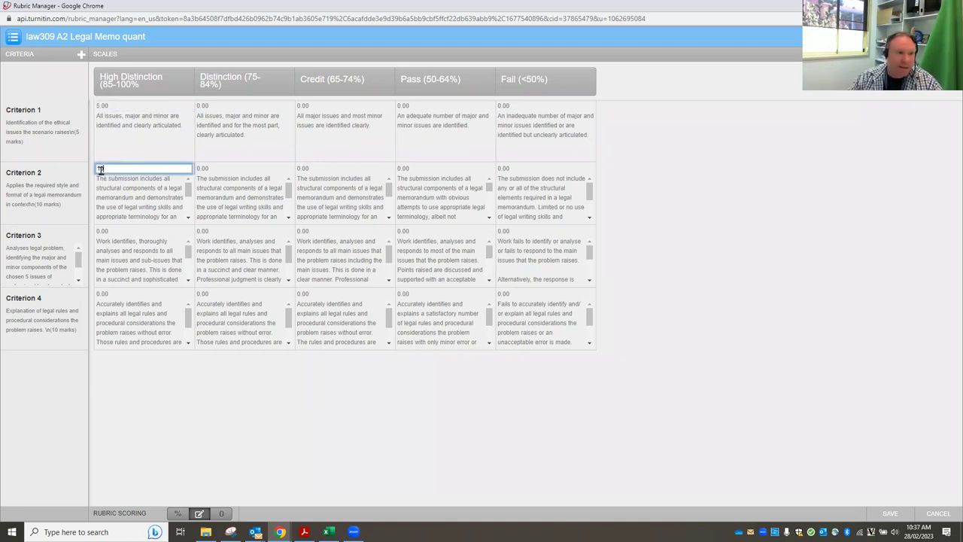
click(102, 229)
click(64, 265)
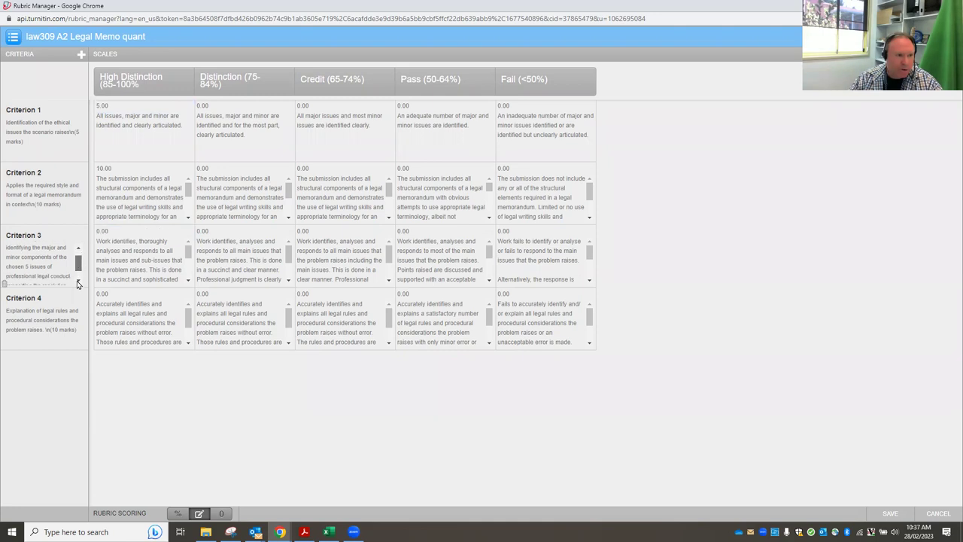
key(ctrl+a)
click(103, 232)
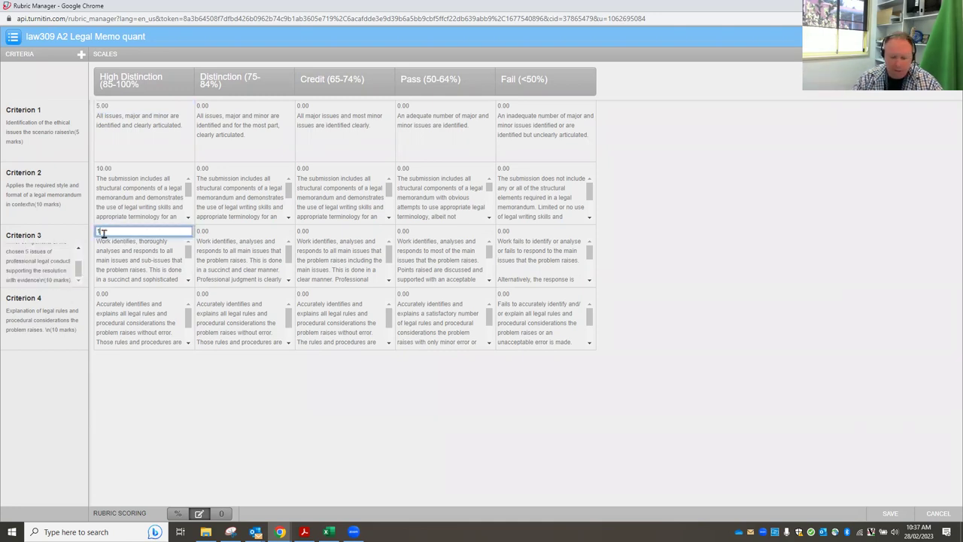
text(10)
click(102, 292)
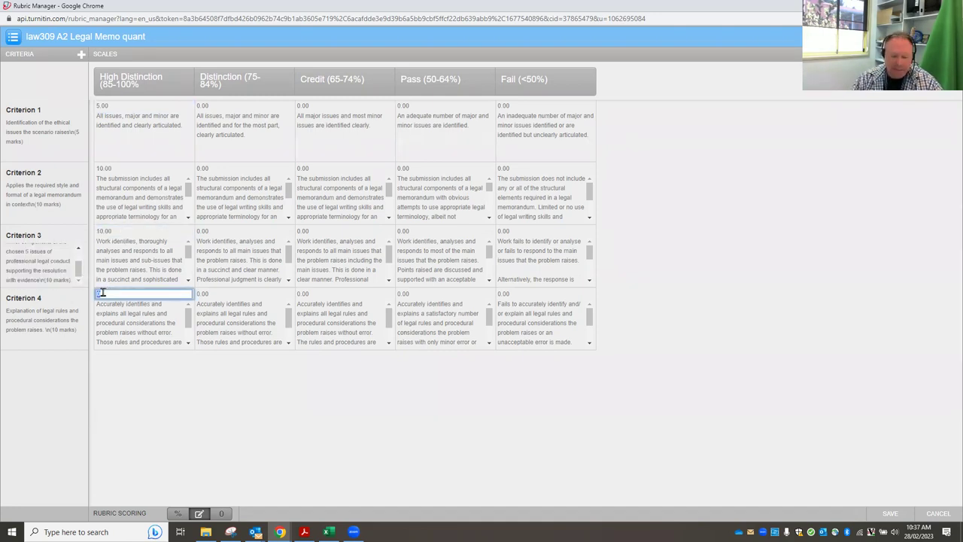
click(203, 389)
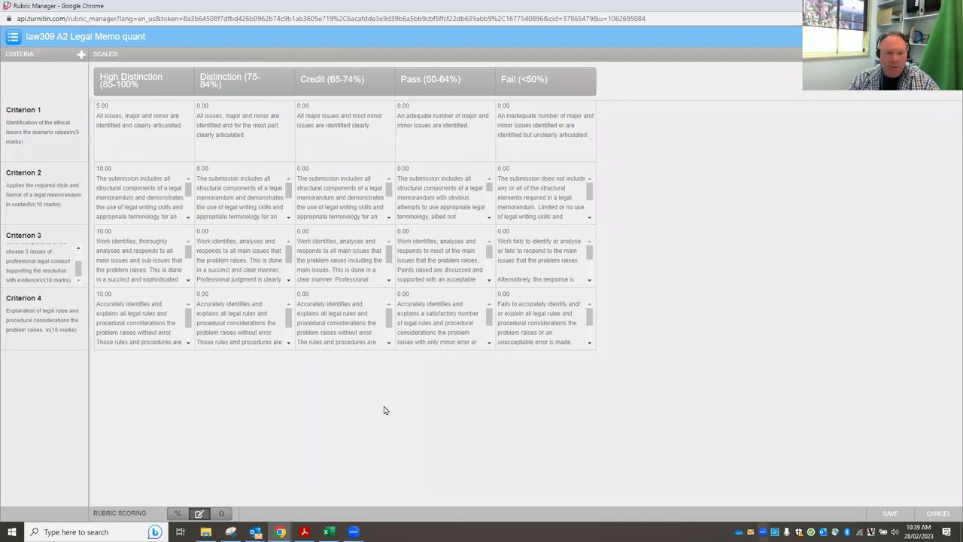
In the Excel rubric, insert a column before Distinction and copy the High Distinction column into it.
click(329, 532)
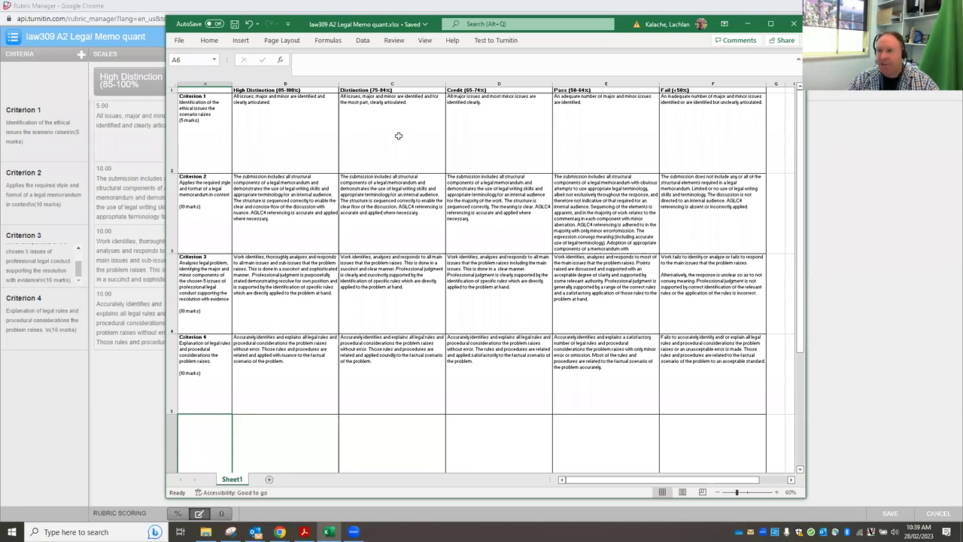
click(368, 83)
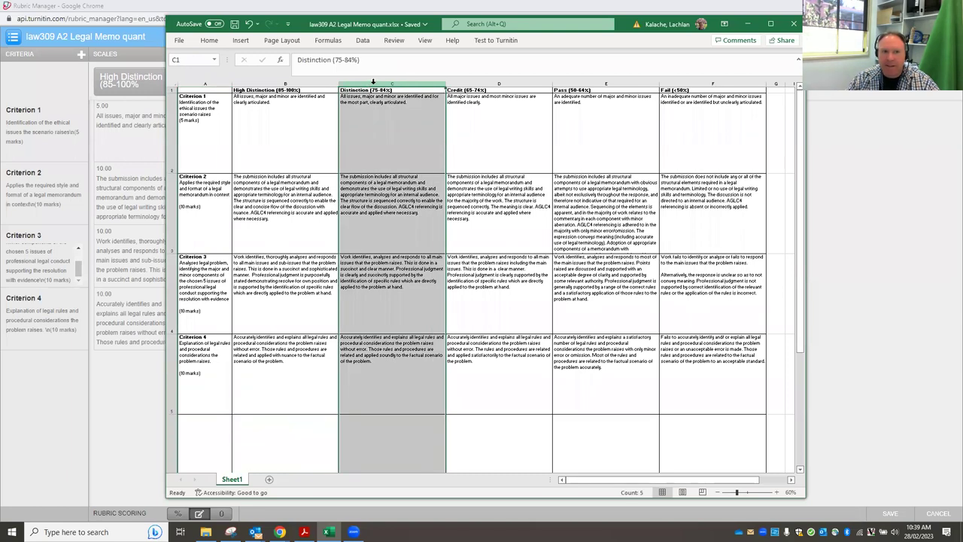
right_click(394, 84)
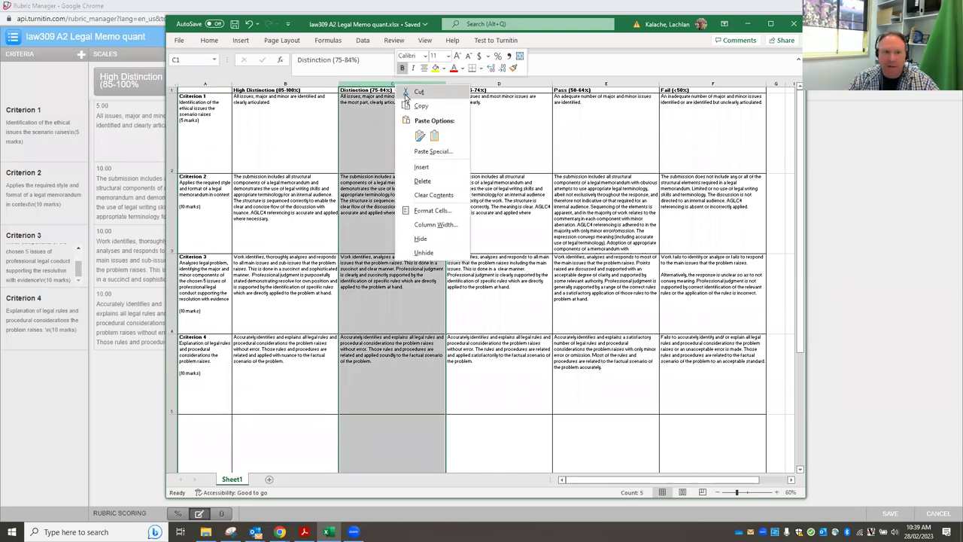
click(421, 166)
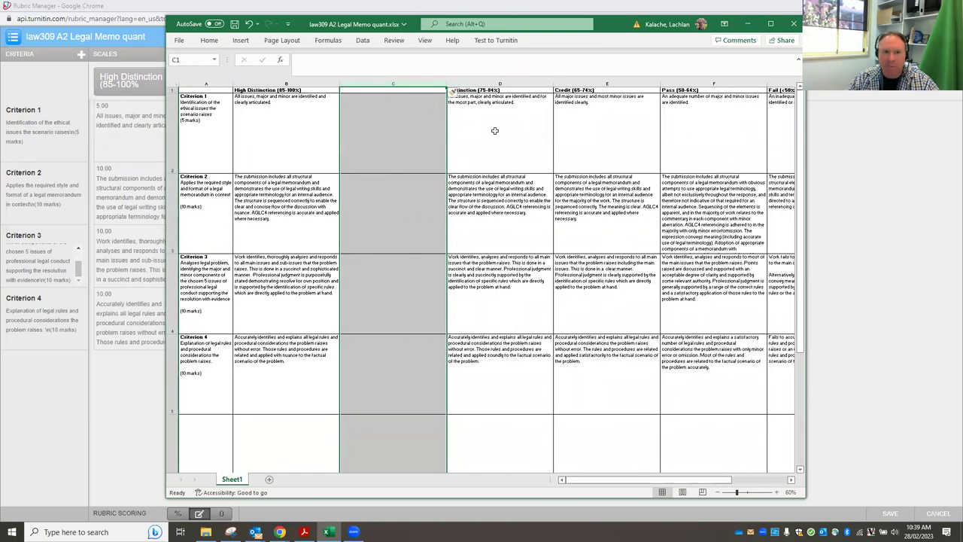
click(282, 83)
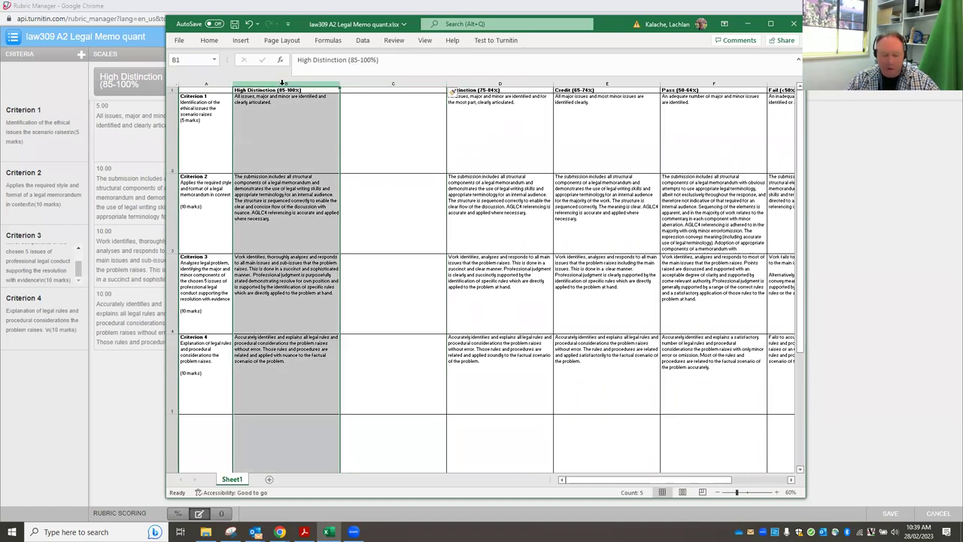
key(ctrl+c)
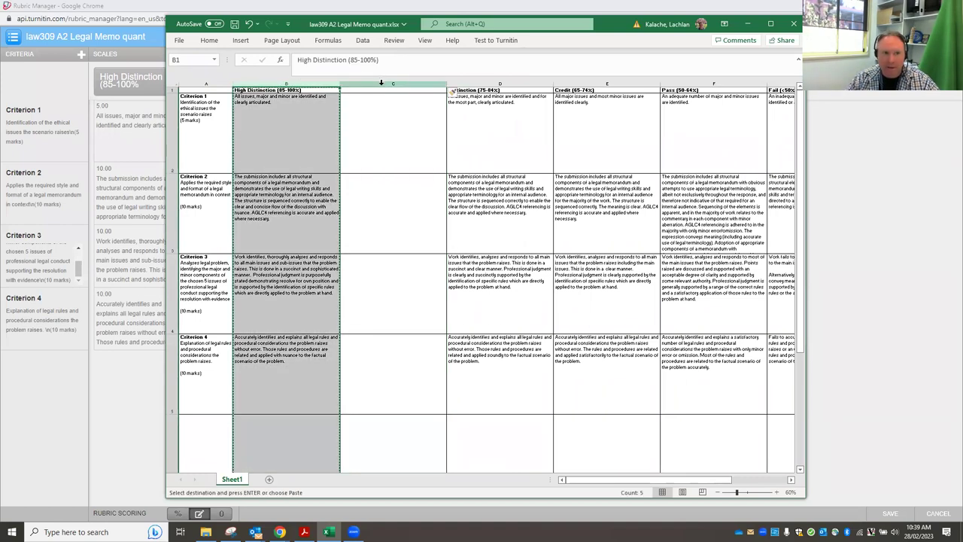
click(379, 83)
key(ctrl+v)
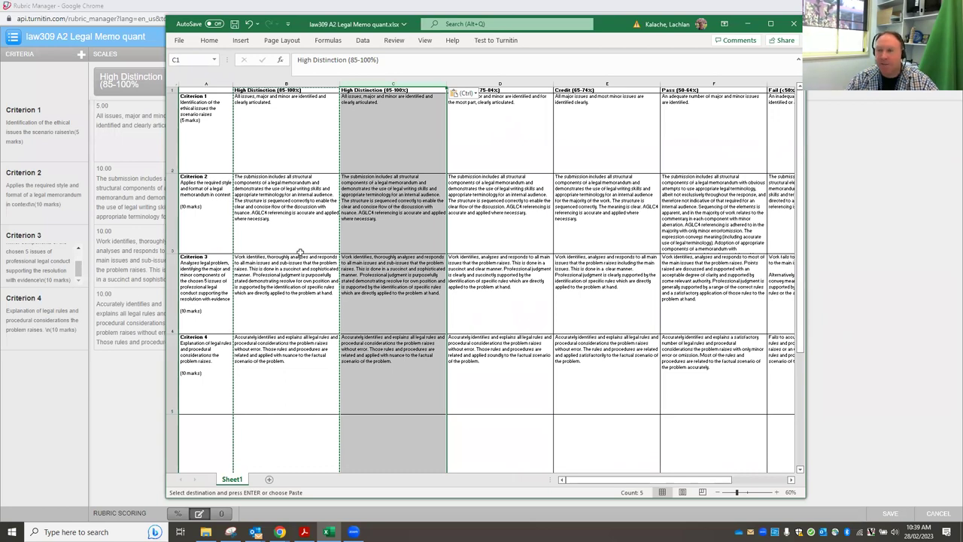
Change the heading of the first High Distinction column, cell B1, to HD (85-100%) - high.
click(309, 90)
double_click(317, 90)
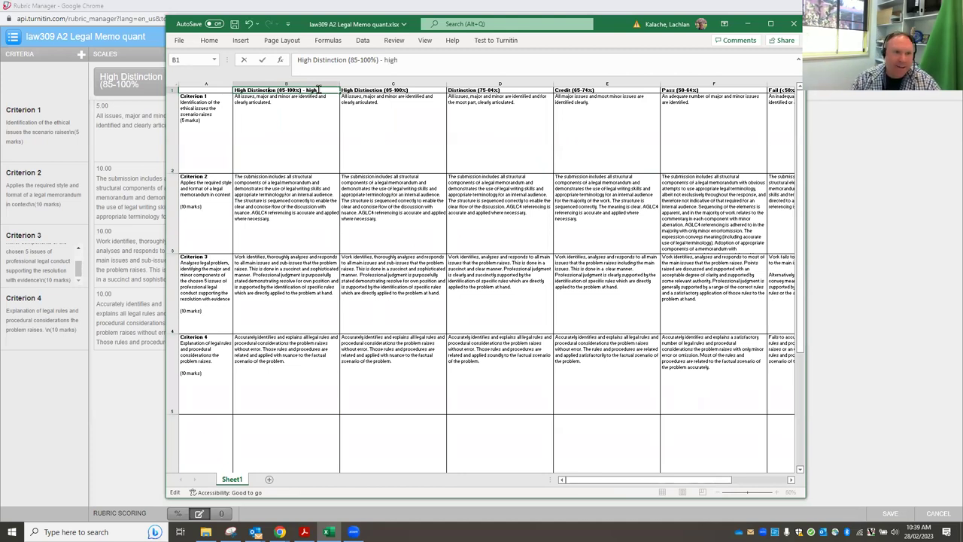
key(BackSpace)
key(BackSpace)
key(BackSpace)
key(BackSpace)
key(BackSpace)
key(BackSpace)
key(BackSpace)
key(BackSpace)
key(BackSpace)
key(BackSpace)
key(BackSpace)
key(BackSpace)
key(BackSpace)
key(BackSpace)
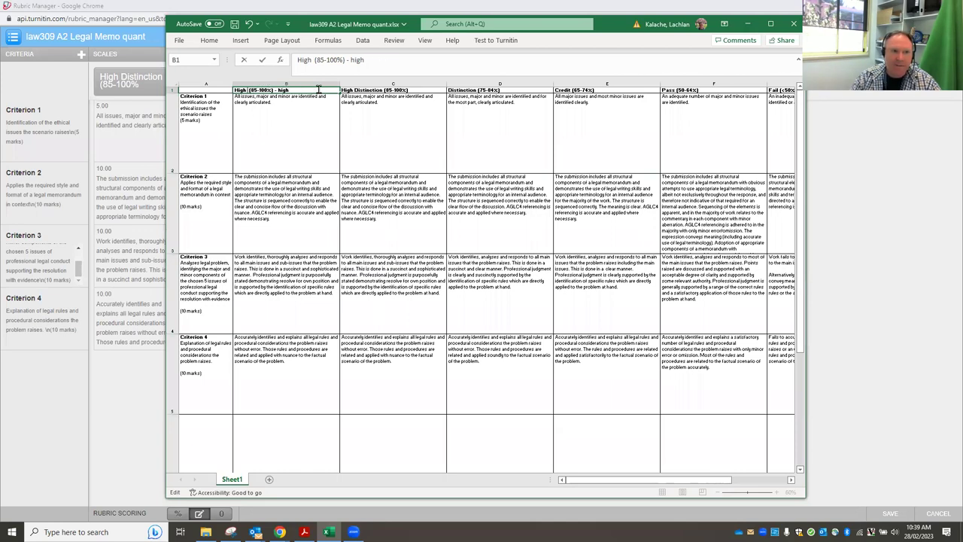
key(BackSpace)
text(D)
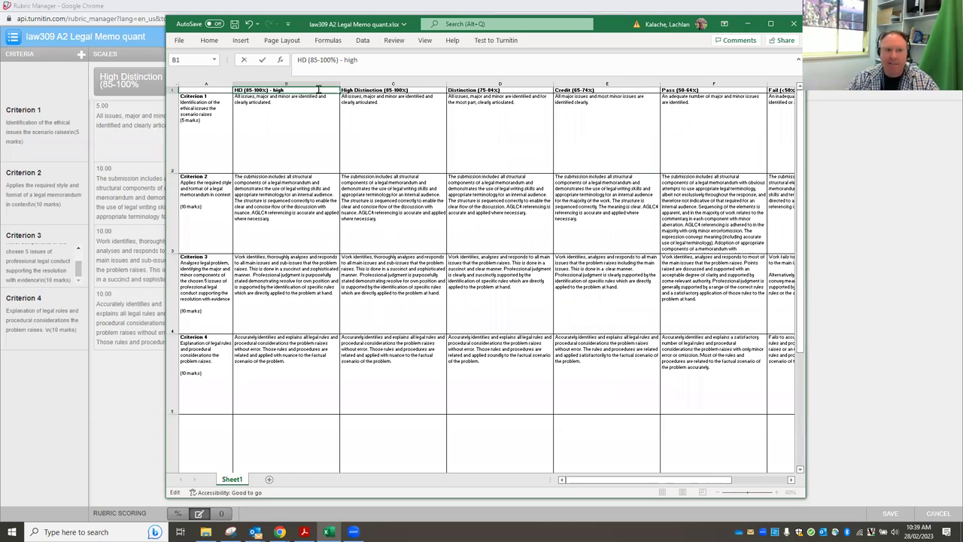
Change the heading of the second High Distinction column, cell C1, to HD (85-100%) - low.
click(373, 91)
double_click(398, 89)
key(BackSpace)
key(BackSpace)
key(BackSpace)
key(BackSpace)
key(BackSpace)
key(BackSpace)
key(BackSpace)
key(BackSpace)
key(BackSpace)
key(BackSpace)
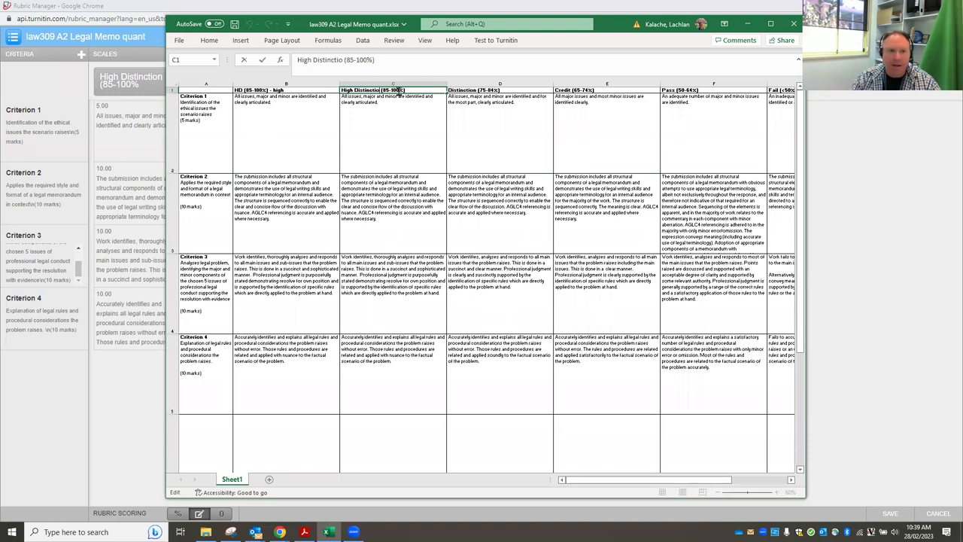
key(Left)
key(BackSpace)
key(BackSpace)
key(BackSpace)
key(BackSpace)
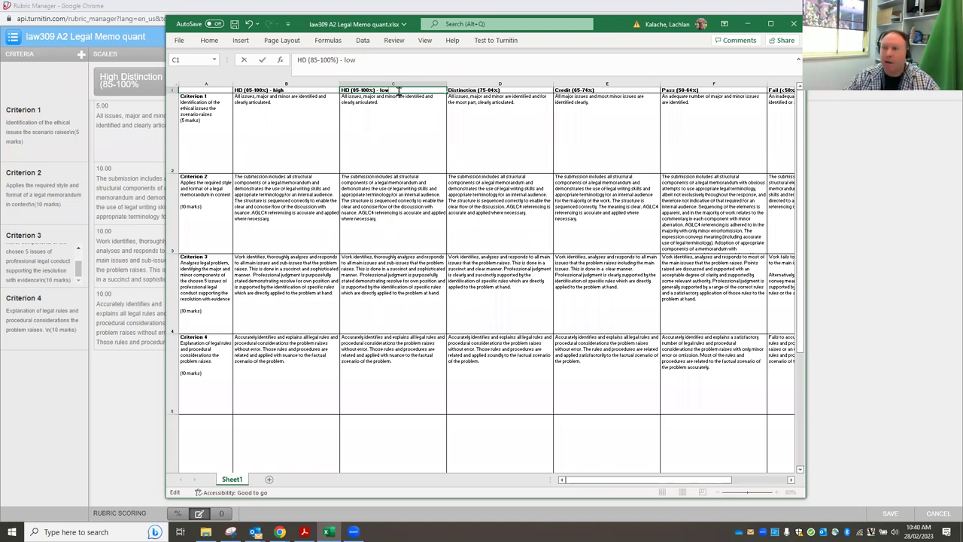
click(509, 164)
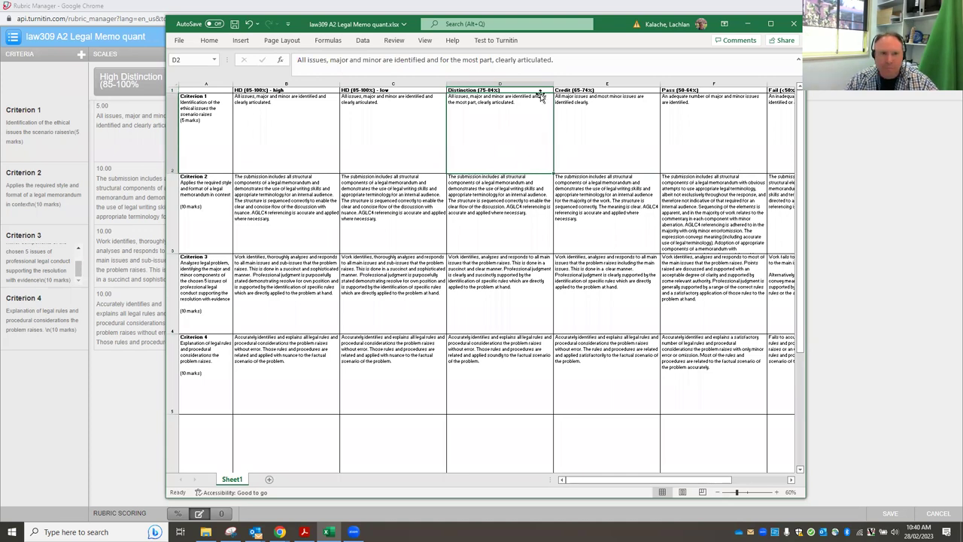
Insert a column before Credit and copy the Distinction column into it.
right_click(589, 84)
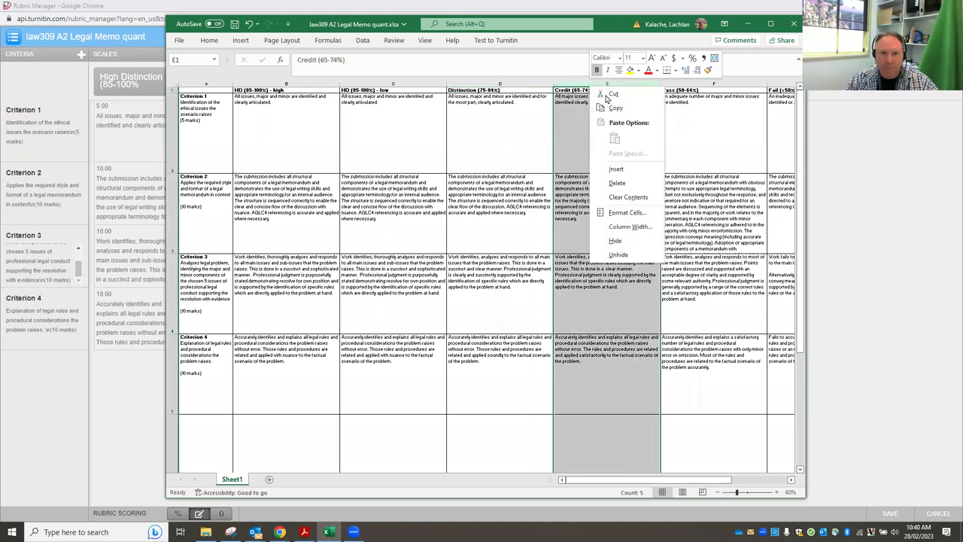
key(Escape)
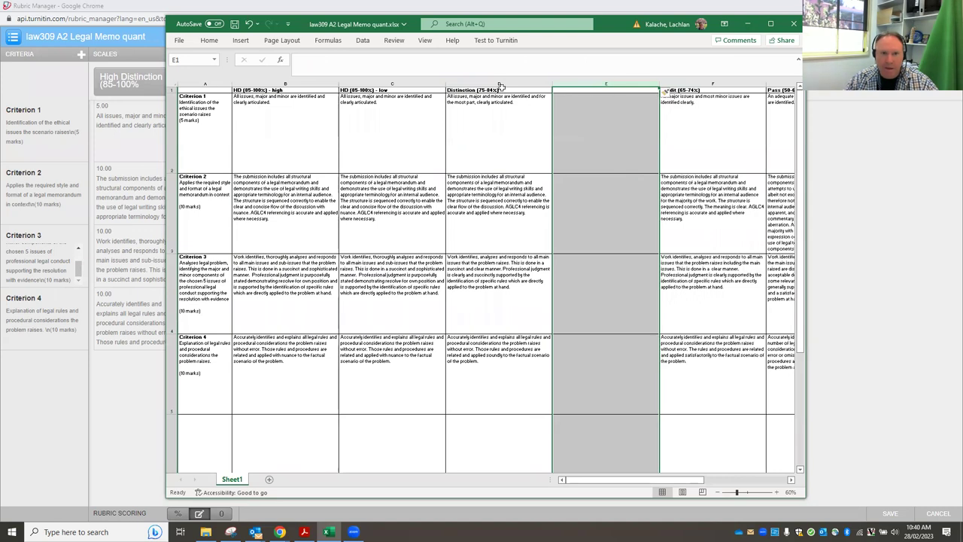
click(499, 83)
key(ctrl+c)
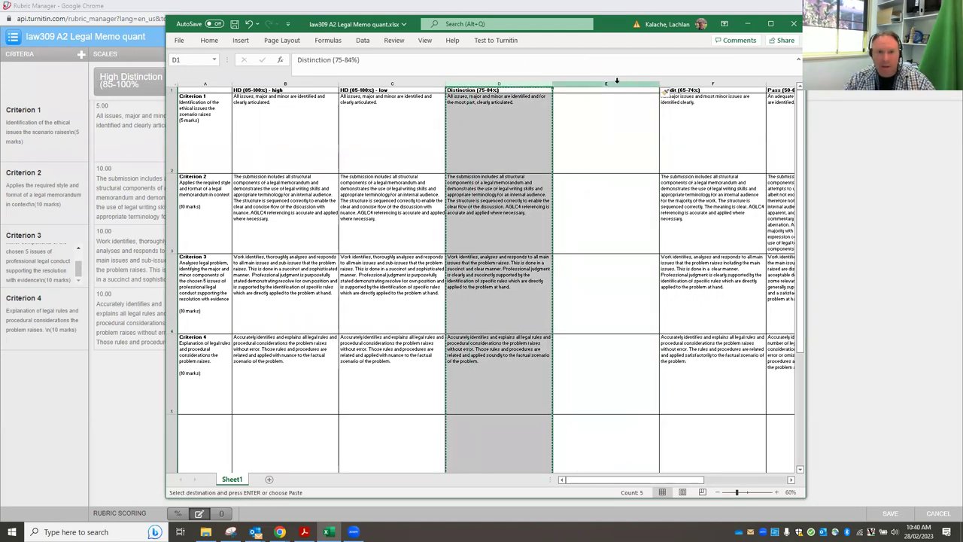
click(619, 83)
key(ctrl+v)
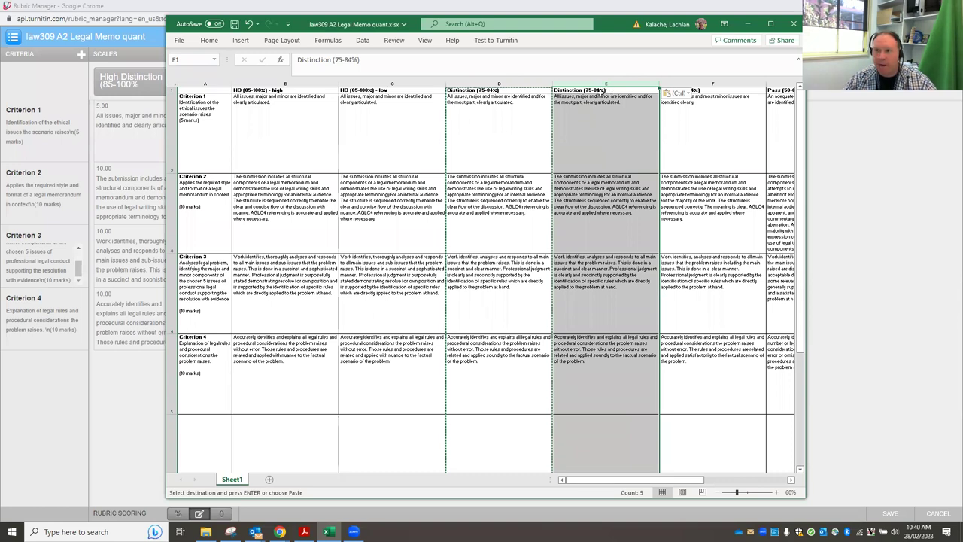
Change the heading of the first Distinction column, cell D1, to Di (75-84%) high.
double_click(516, 91)
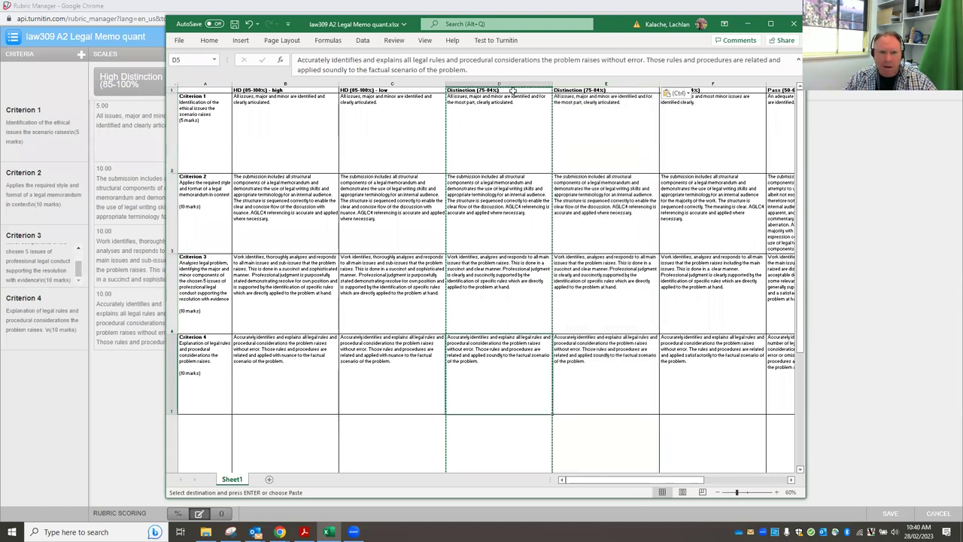
text(high)
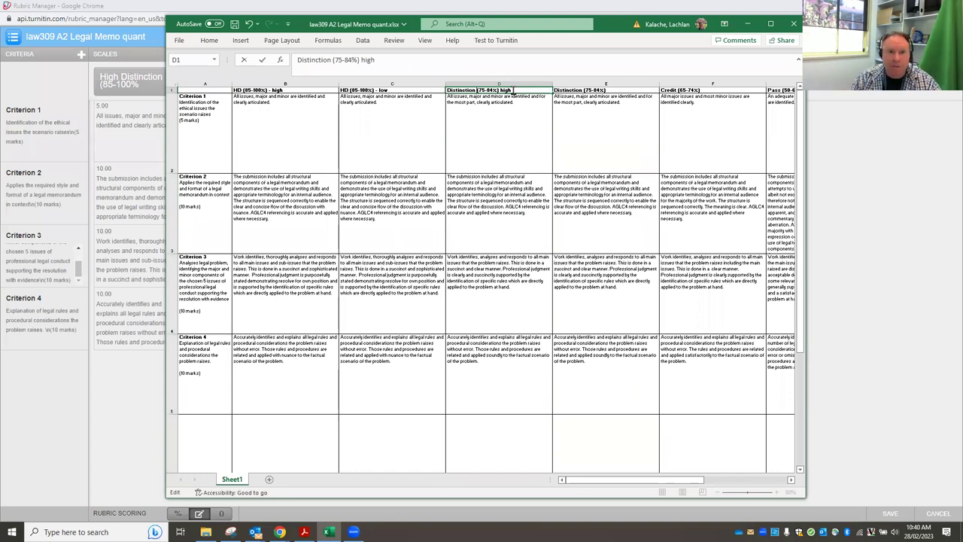
key(BackSpace)
key(BackSpace)
key(BackSpace)
key(BackSpace)
key(BackSpace)
key(BackSpace)
key(BackSpace)
key(BackSpace)
key(BackSpace)
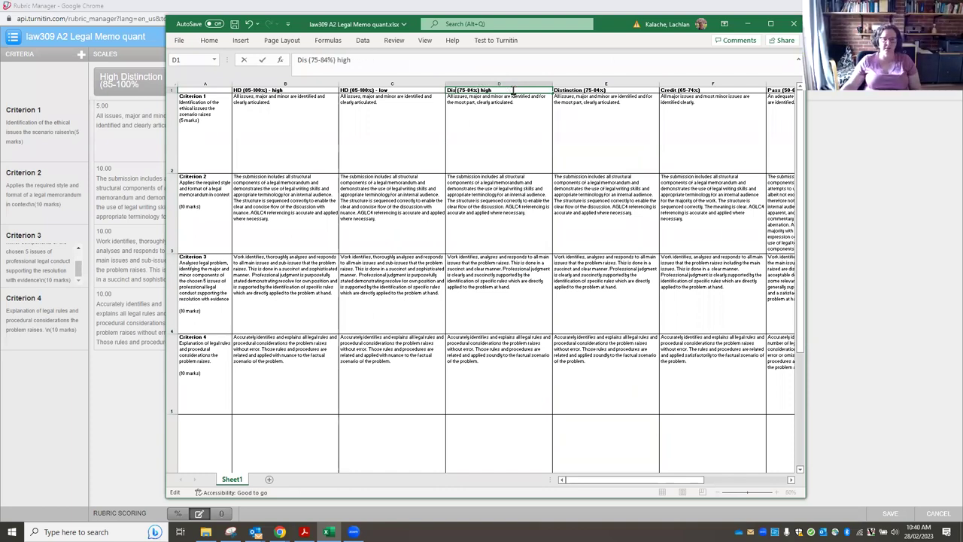
click(513, 128)
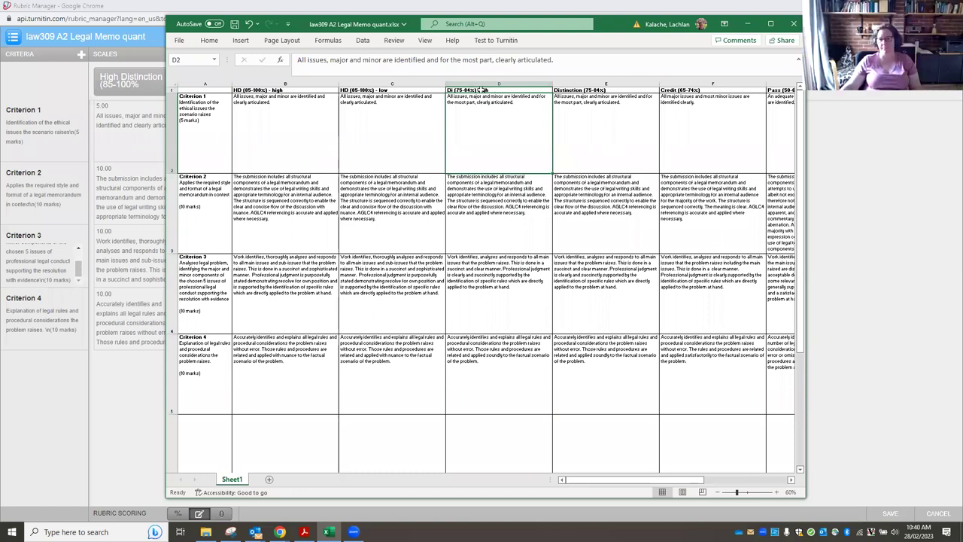
click(543, 91)
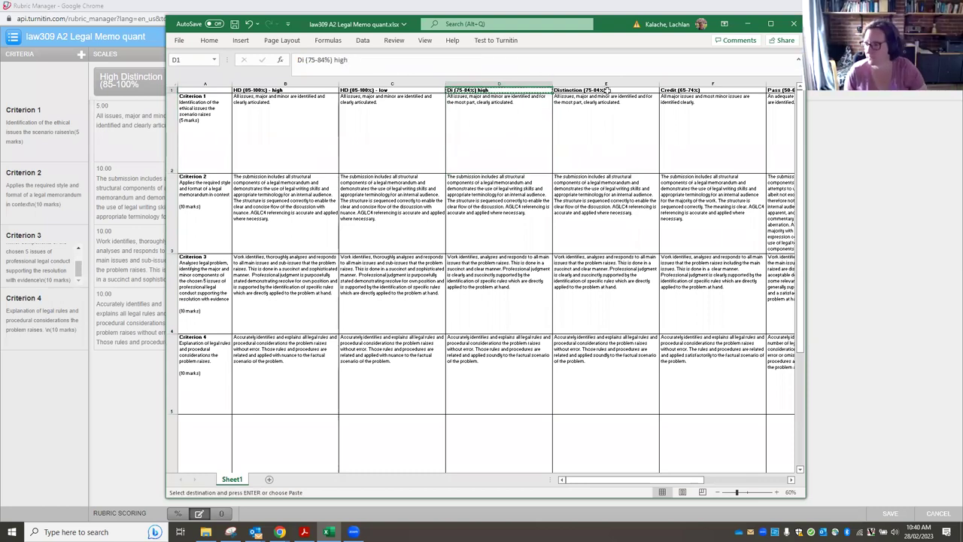
double_click(613, 91)
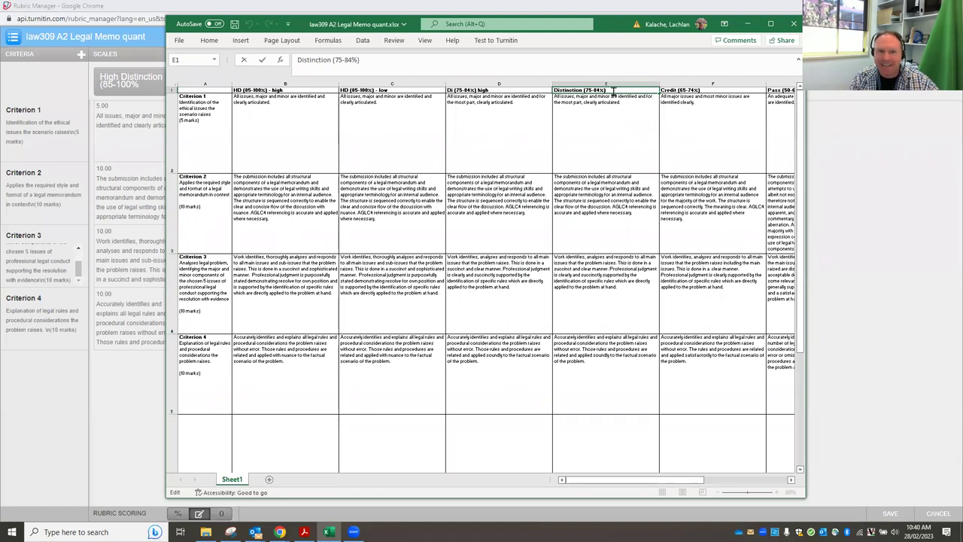
click(595, 123)
click(594, 89)
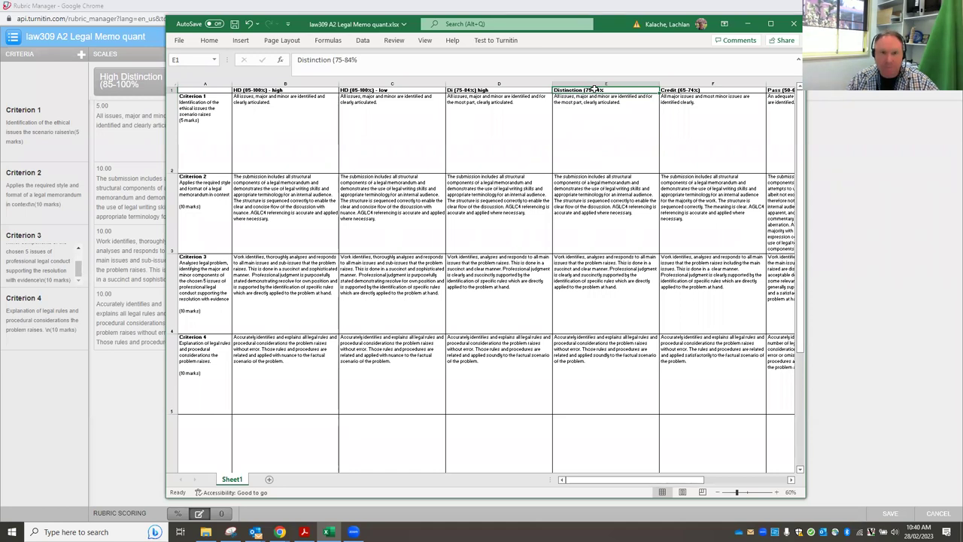
click(599, 104)
Copy the D1 heading into cell E1 and change it to Di (75-84%) low.
click(489, 90)
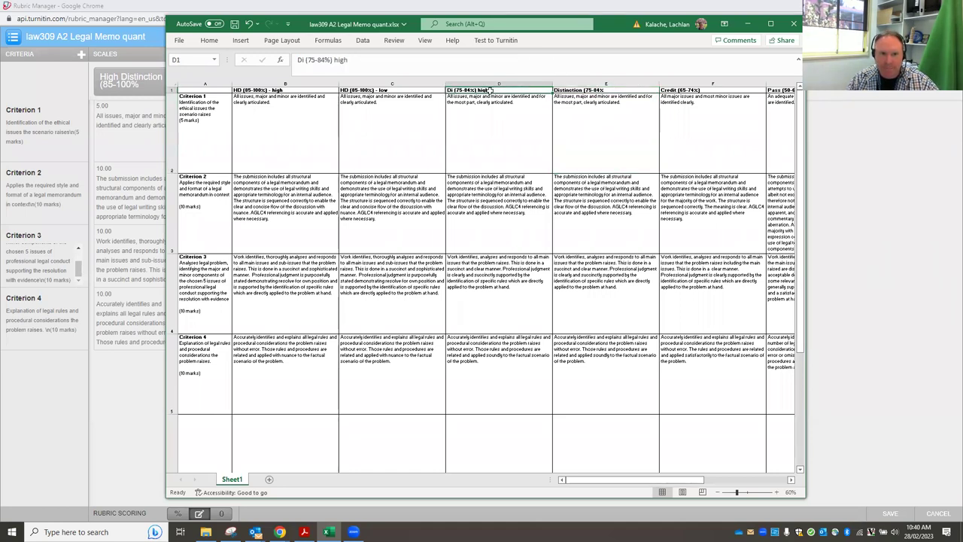
key(ctrl+c)
click(583, 91)
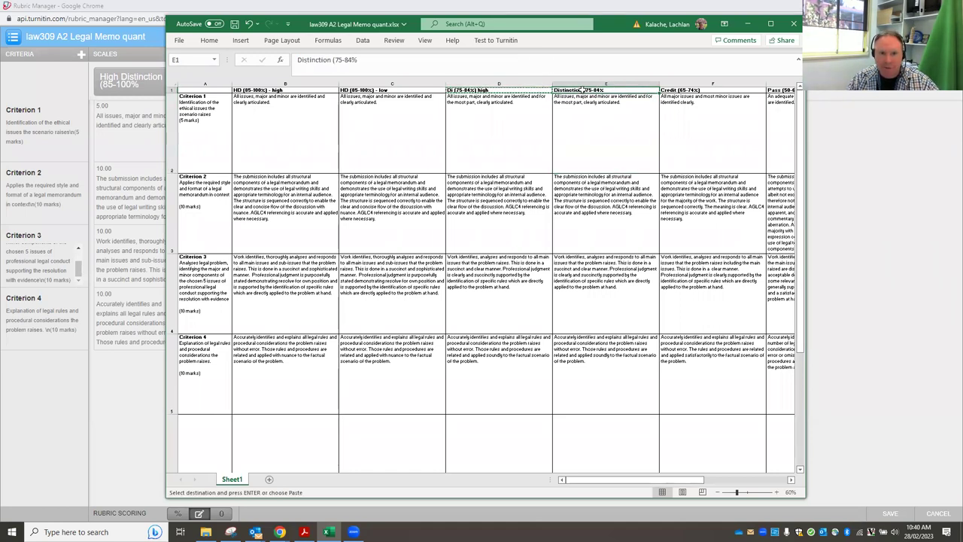
key(ctrl+v)
double_click(611, 90)
key(BackSpace)
key(BackSpace)
key(BackSpace)
text(low)
key(Return)
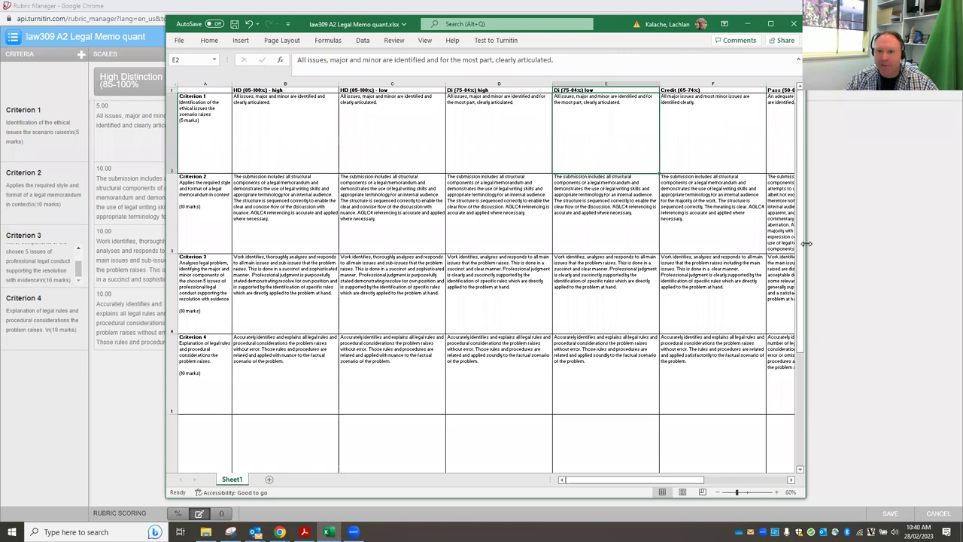
Insert a column before Pass and copy the Credit column into it.
drag(806, 243, 903, 245)
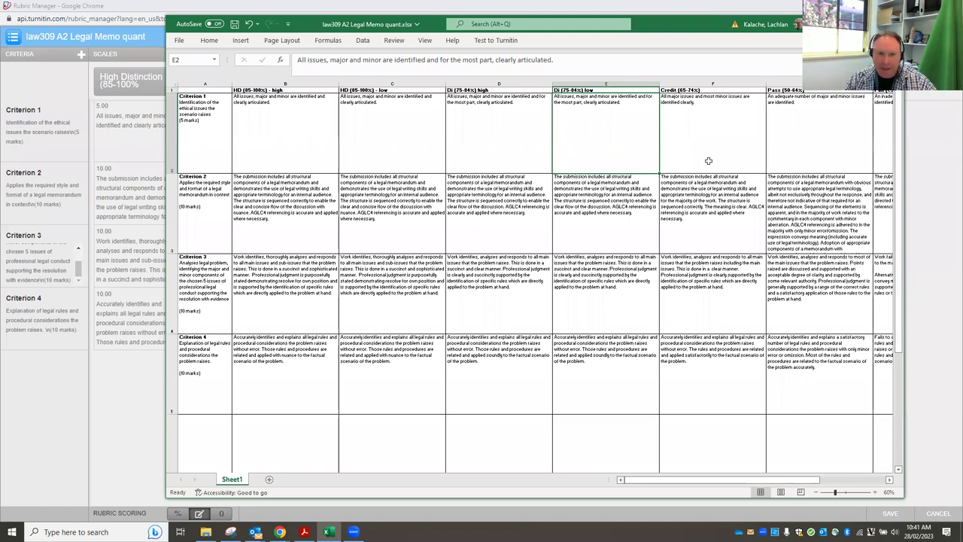
click(725, 86)
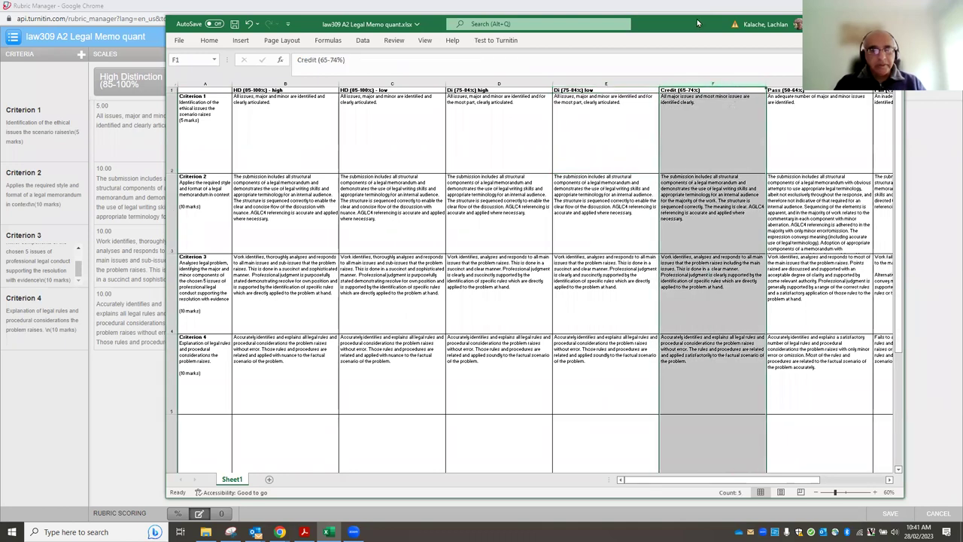
drag(584, 20, 469, 15)
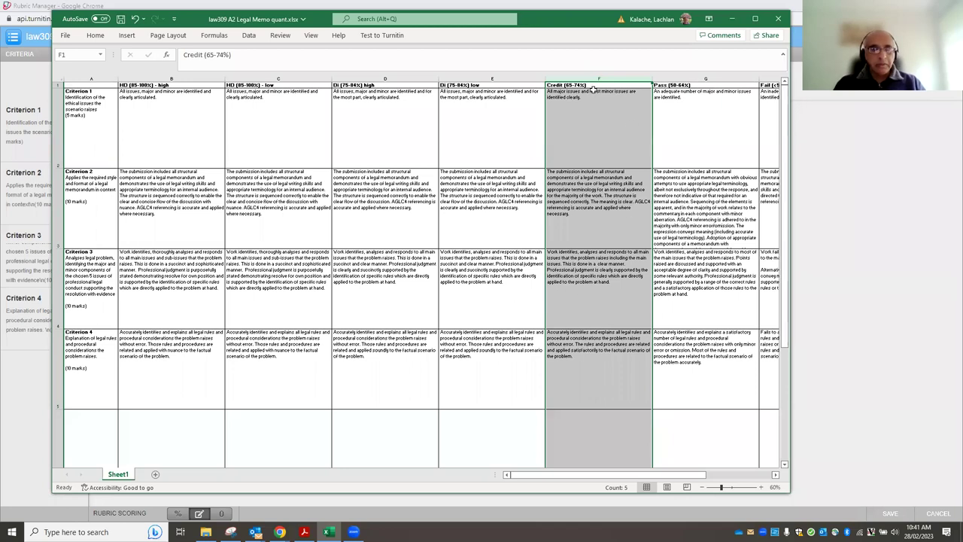
right_click(688, 77)
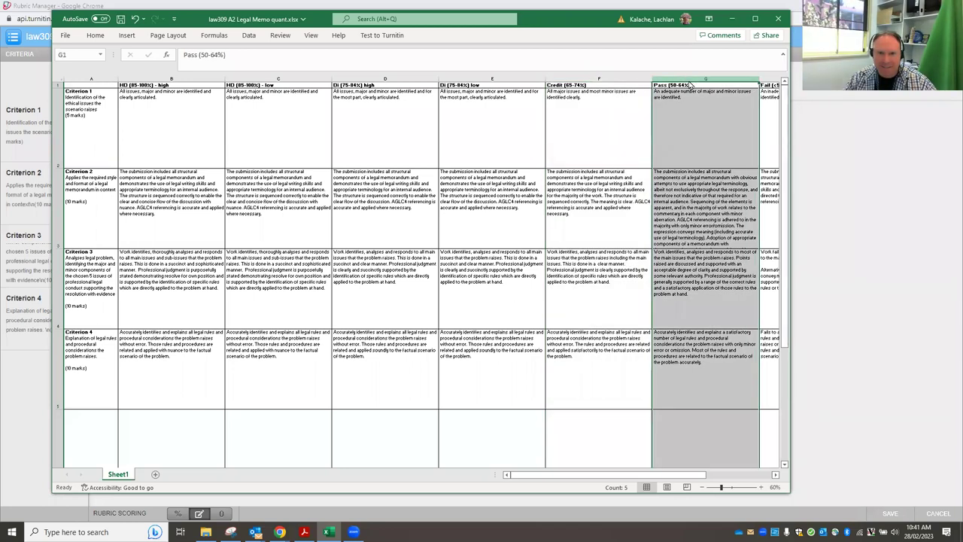
click(707, 161)
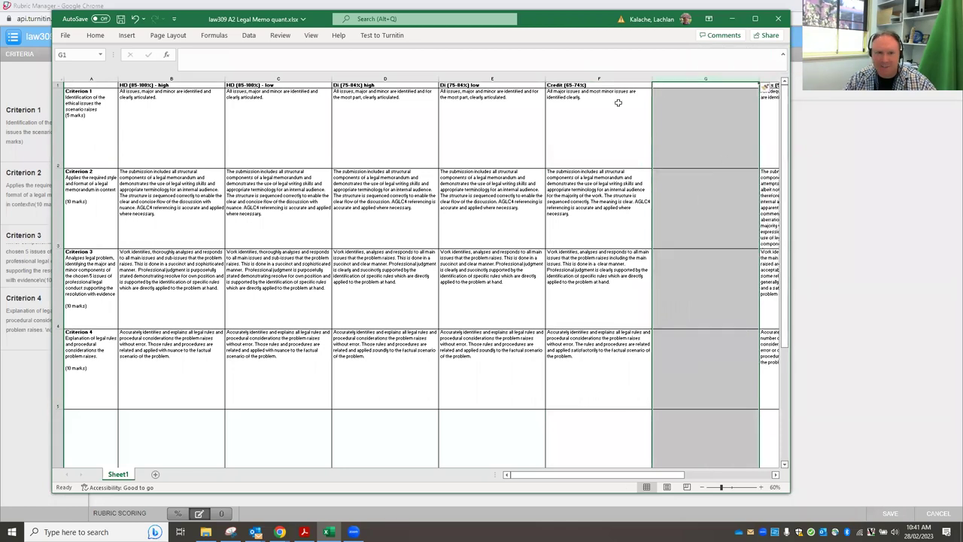
click(579, 77)
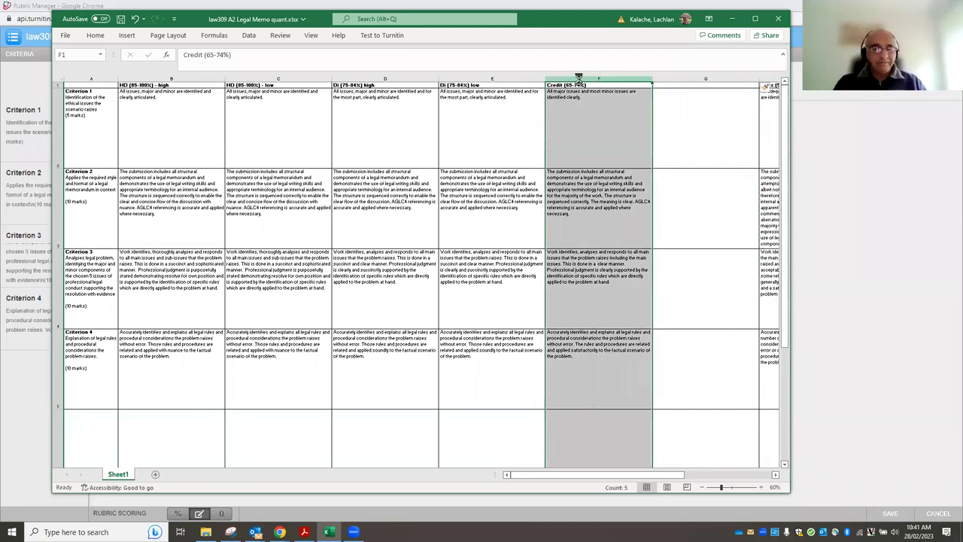
key(ctrl+c)
click(684, 77)
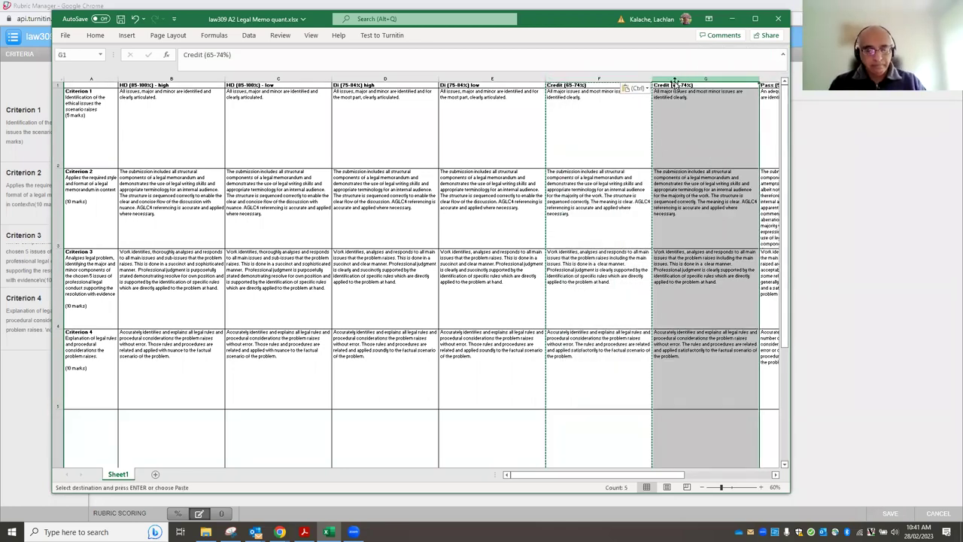
key(ctrl+v)
Change the heading of the first Credit column, cell F1, to Cr (65-74%) - high.
click(595, 89)
double_click(619, 89)
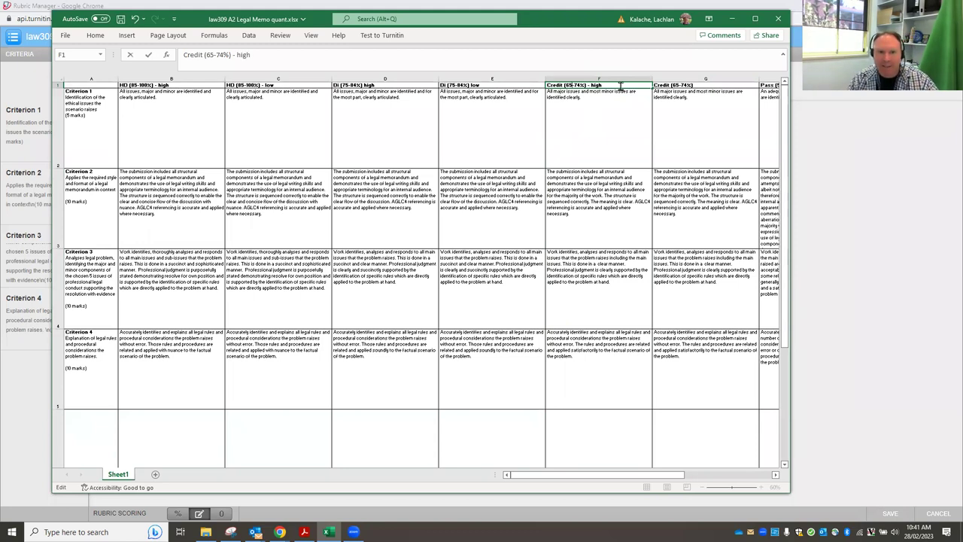
key(BackSpace)
key(BackSpace)
key(BackSpace)
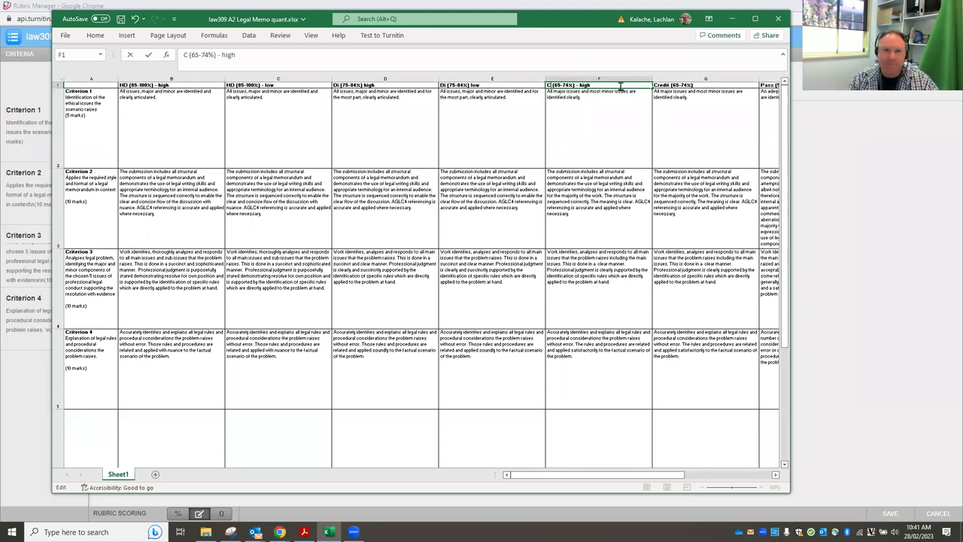
key(BackSpace)
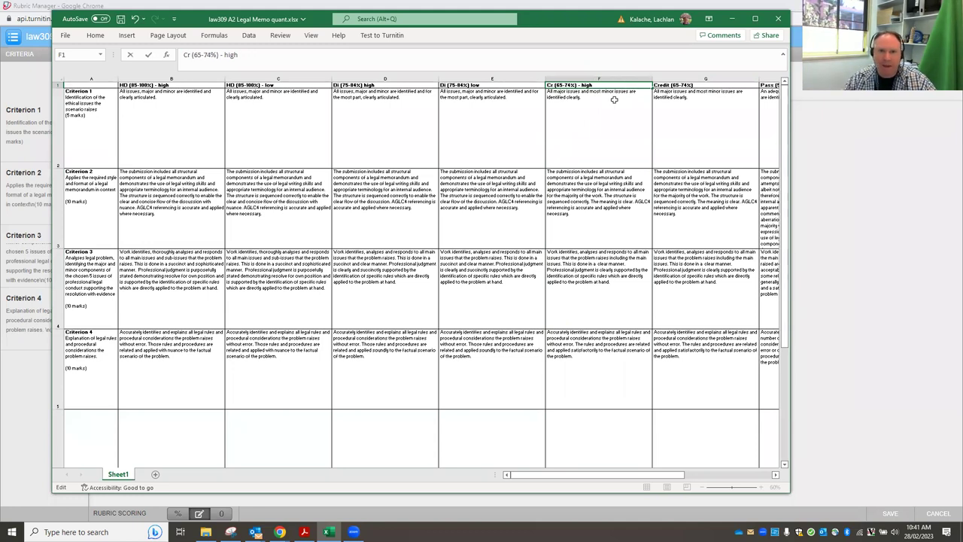
key(Return)
Copy the heading Cr (65-74%) - high from cell F1 into the second Credit column, cell G1.
click(599, 78)
click(595, 85)
key(ctrl+c)
click(685, 88)
key(ctrl+v)
Insert a column before Fail and copy the Pass column into it.
click(673, 133)
key(Right)
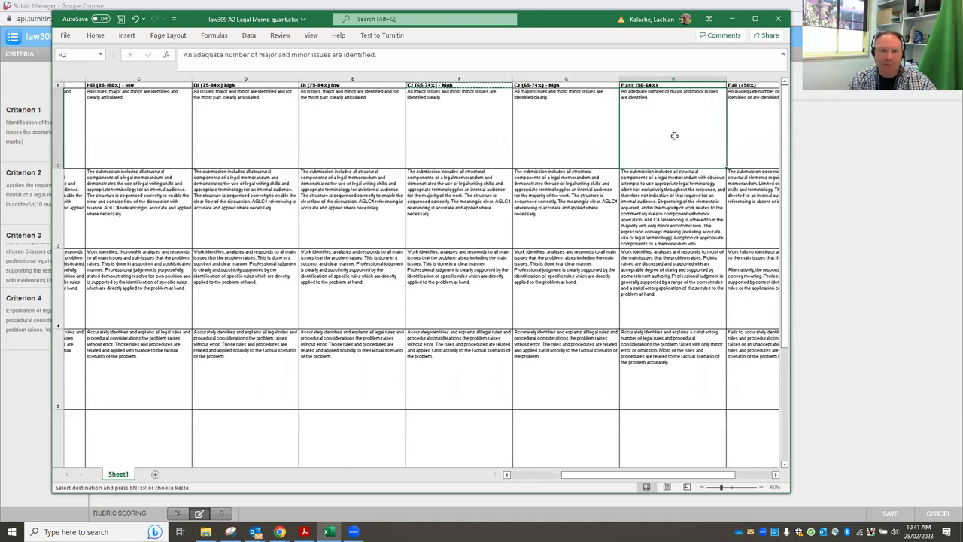
click(643, 78)
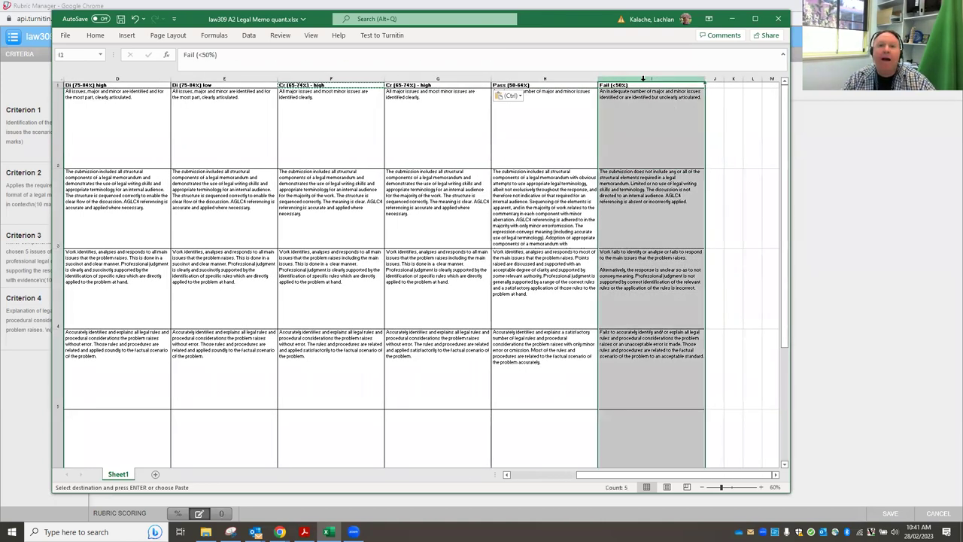
right_click(643, 79)
click(671, 161)
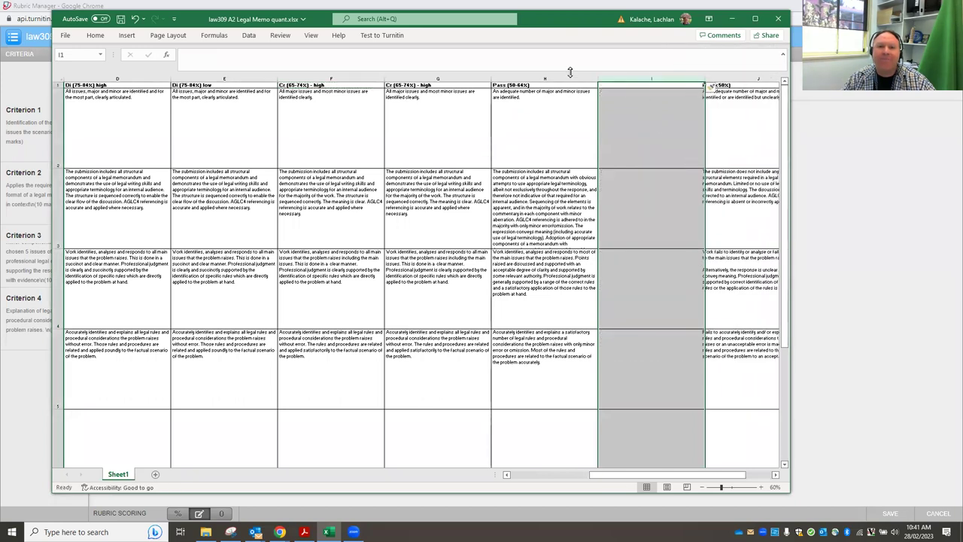
click(580, 77)
key(ctrl+c)
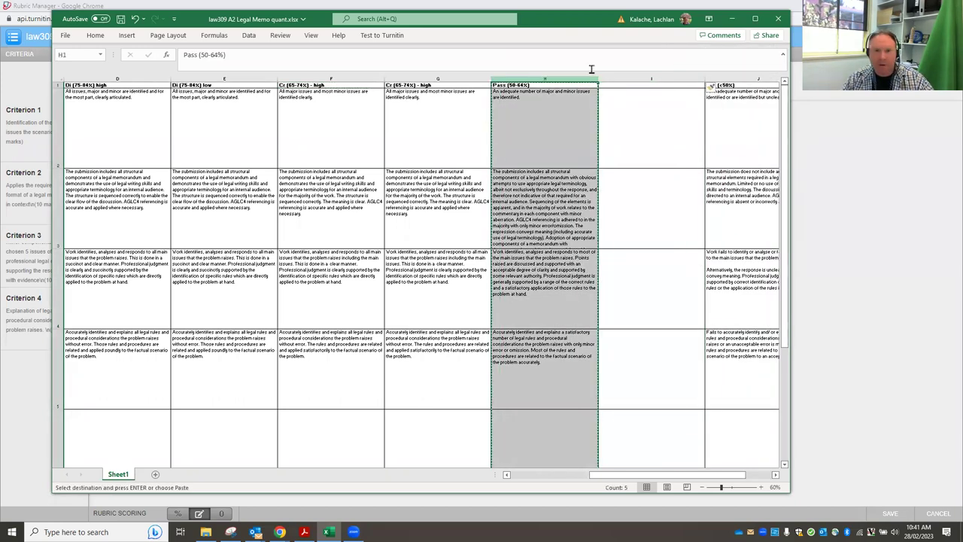
click(628, 78)
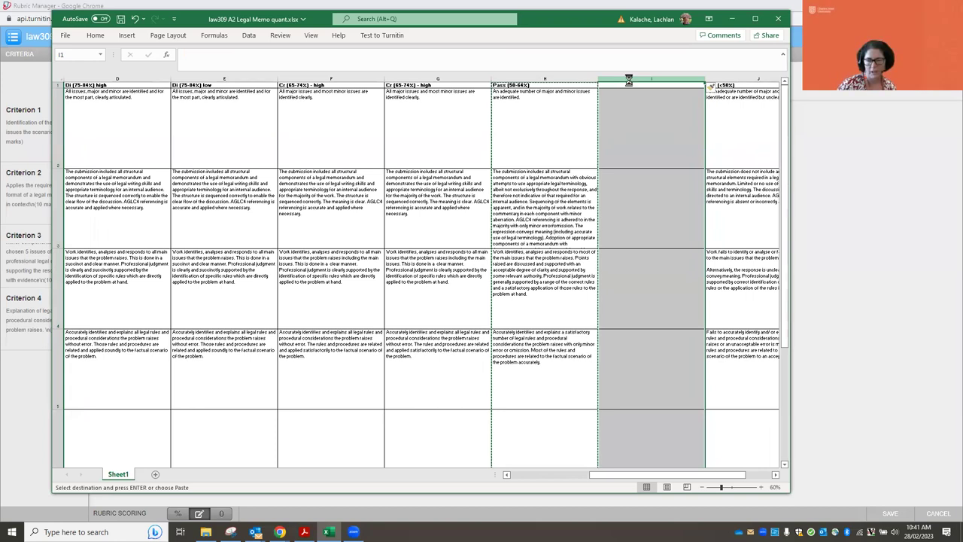
key(ctrl+v)
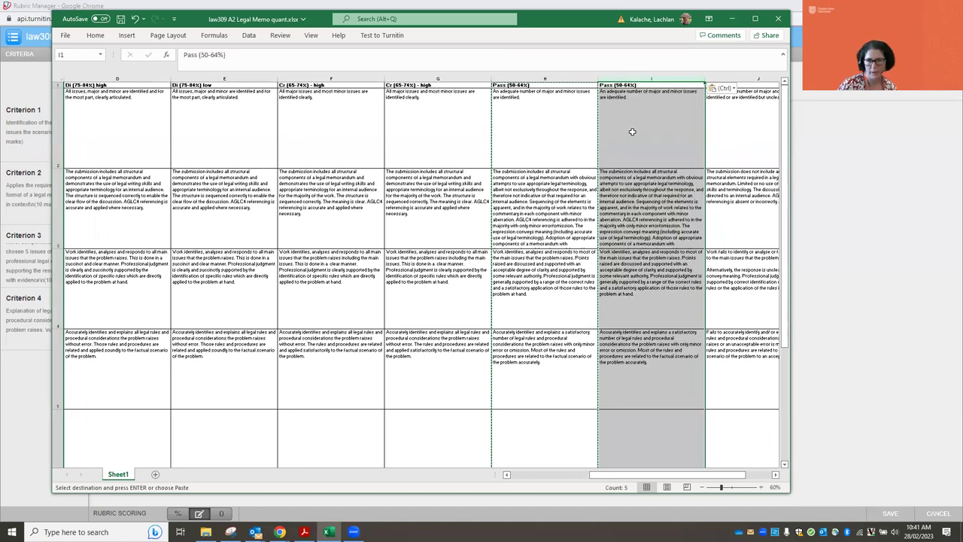
Change the heading of the first Pass column, cell H1, to Ps (50-64%) - low.
click(546, 84)
double_click(546, 84)
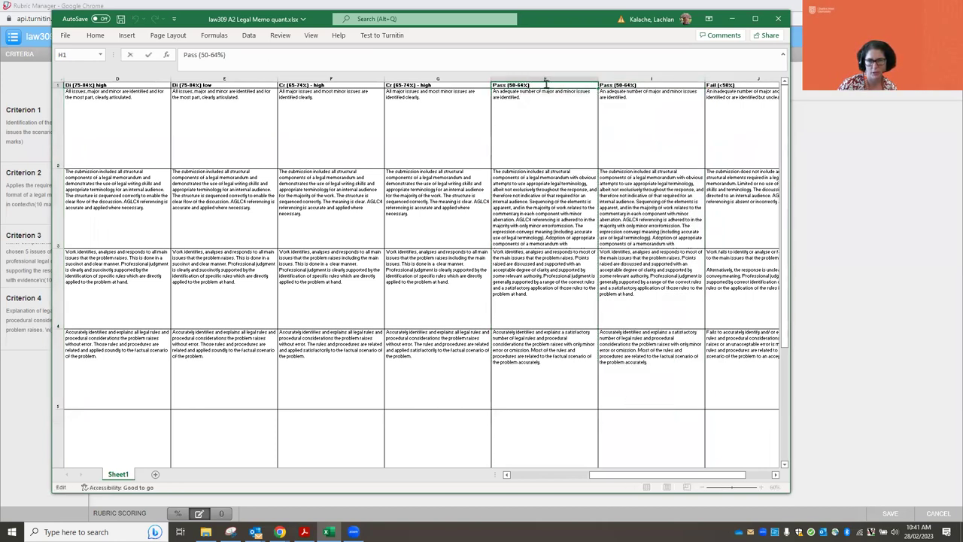
key(BackSpace)
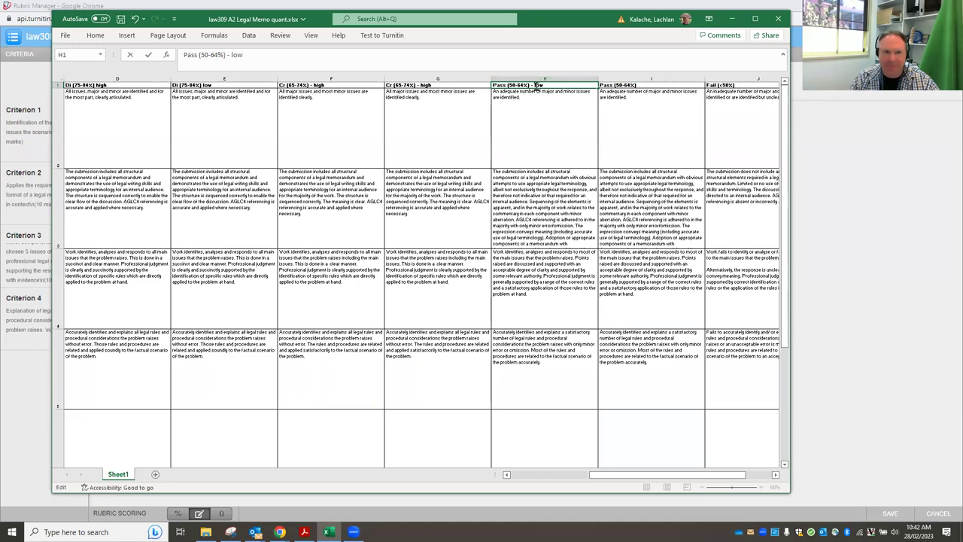
click(544, 91)
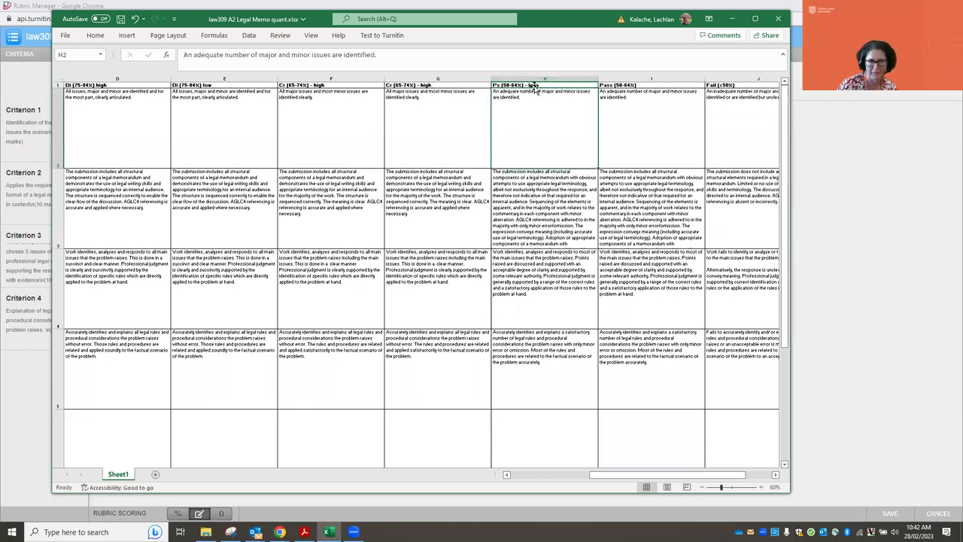
Copy the heading Ps (50-64%) - low from cell H1 into the second Pass column, cell I1.
click(531, 85)
key(ctrl+c)
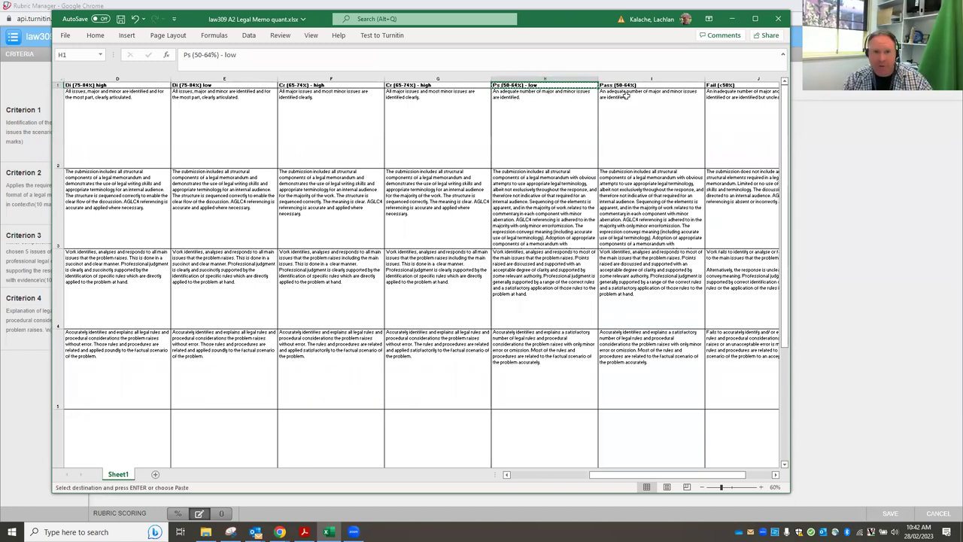
click(636, 85)
key(ctrl+v)
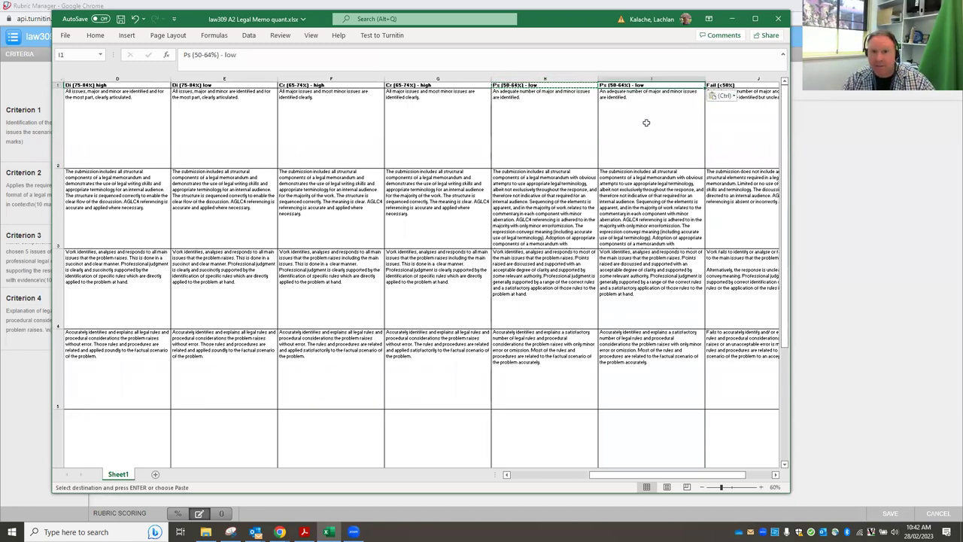
click(649, 124)
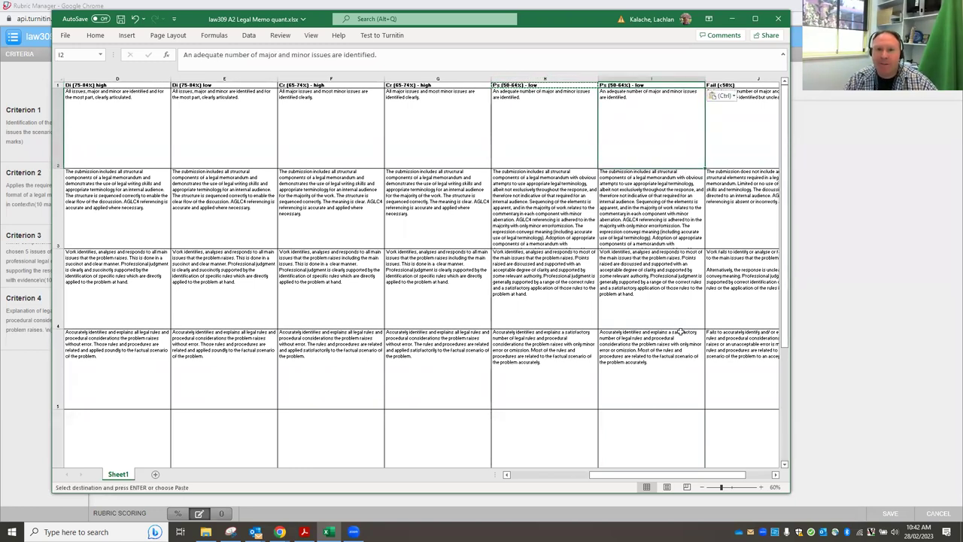
Insert a column after Fail and copy the Fail column into it.
drag(696, 476, 715, 478)
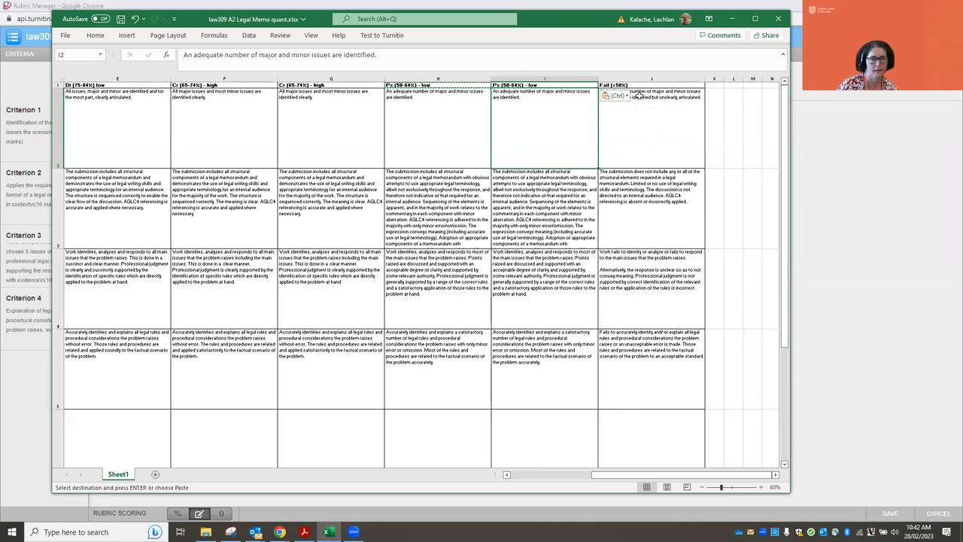
drag(642, 78, 714, 78)
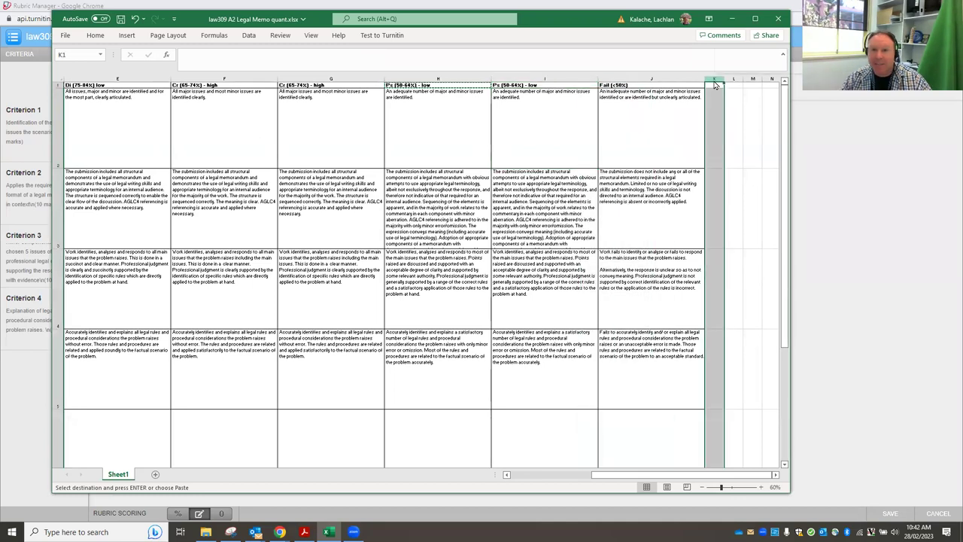
right_click(715, 79)
click(763, 160)
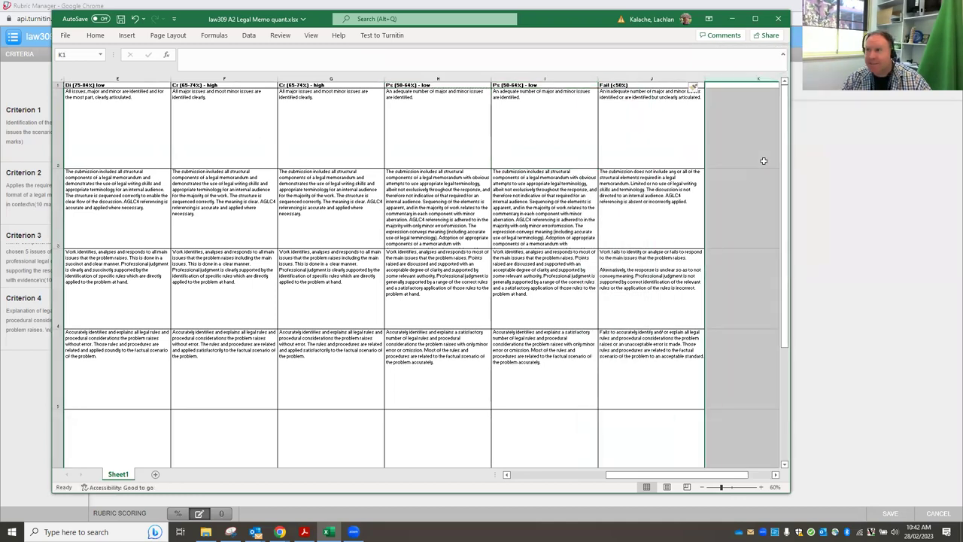
click(636, 172)
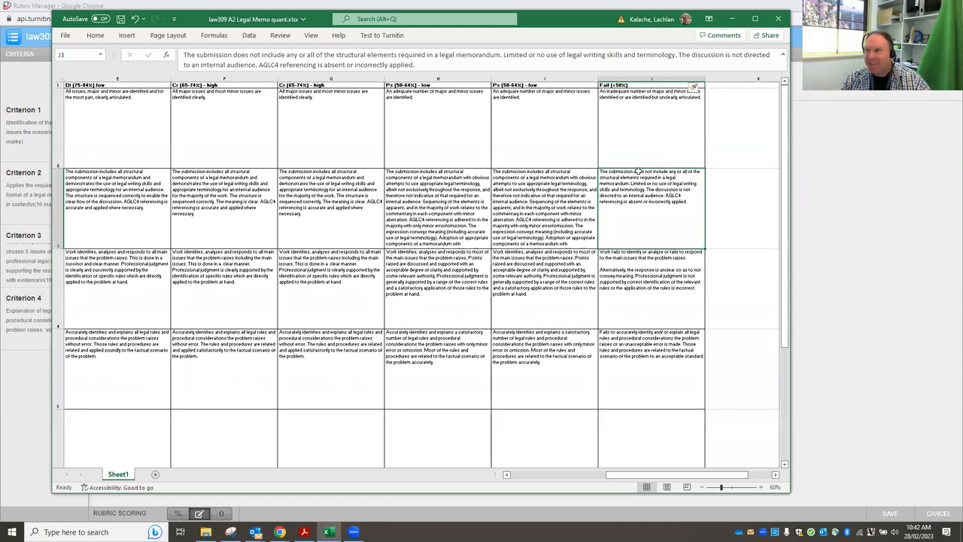
click(633, 78)
key(ctrl+c)
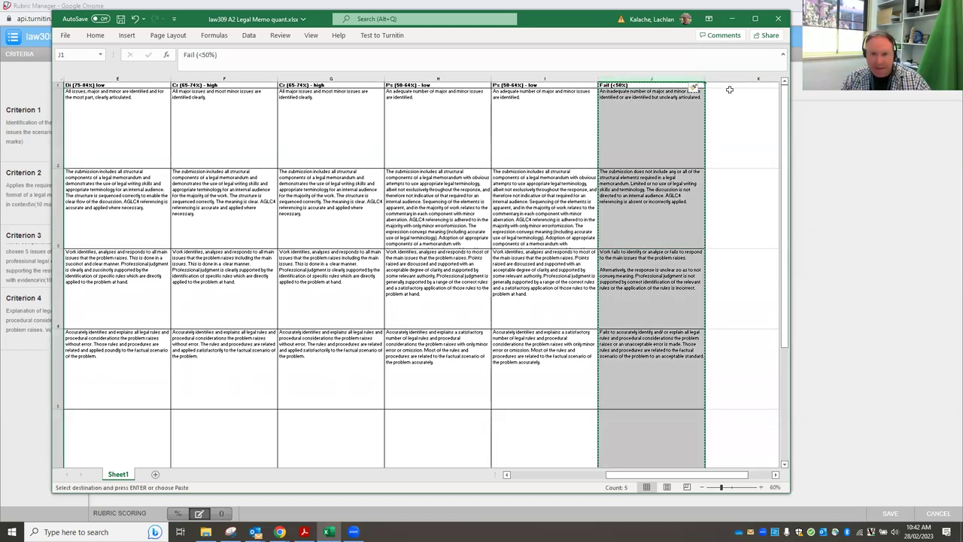
click(729, 79)
key(ctrl+v)
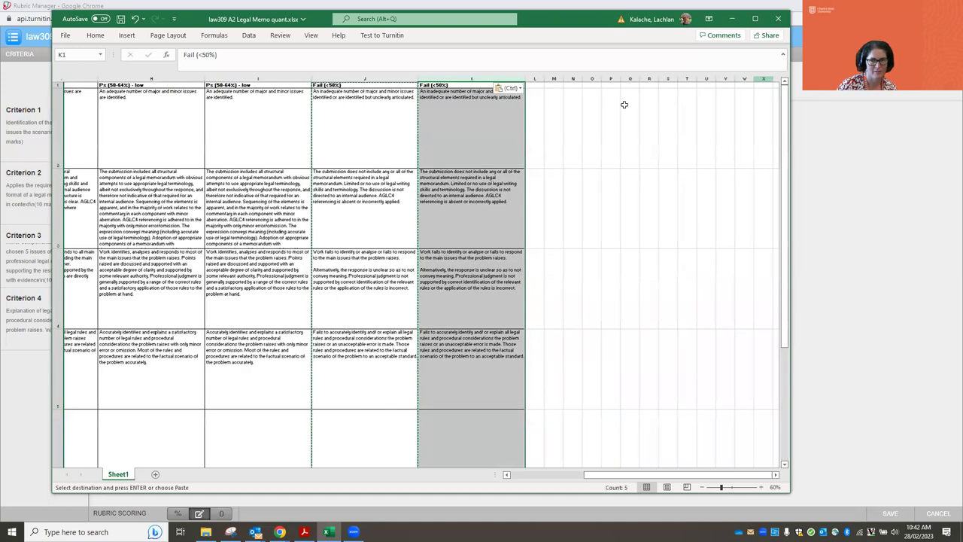
Change the heading of the first Fail column, cell J1, to Fail (<50%) - Close.
click(317, 85)
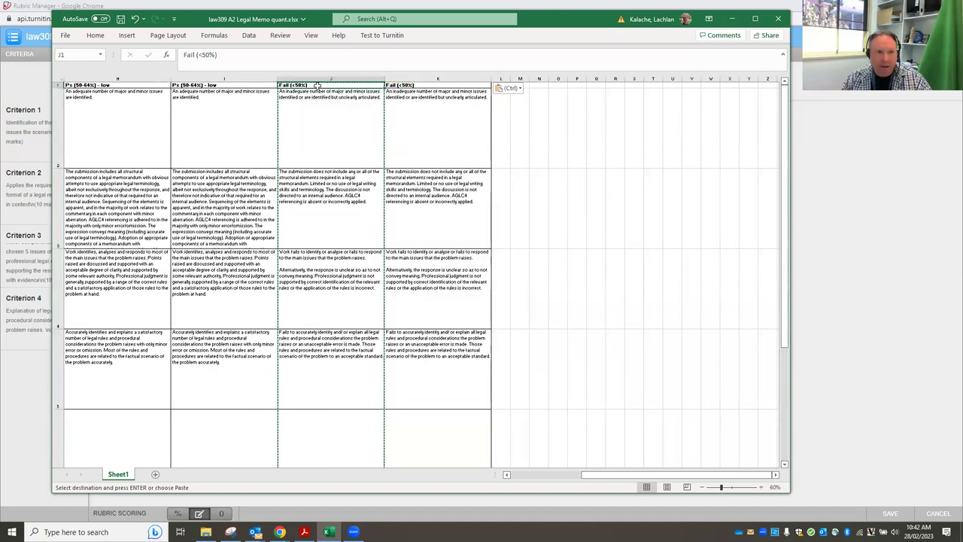
double_click(319, 85)
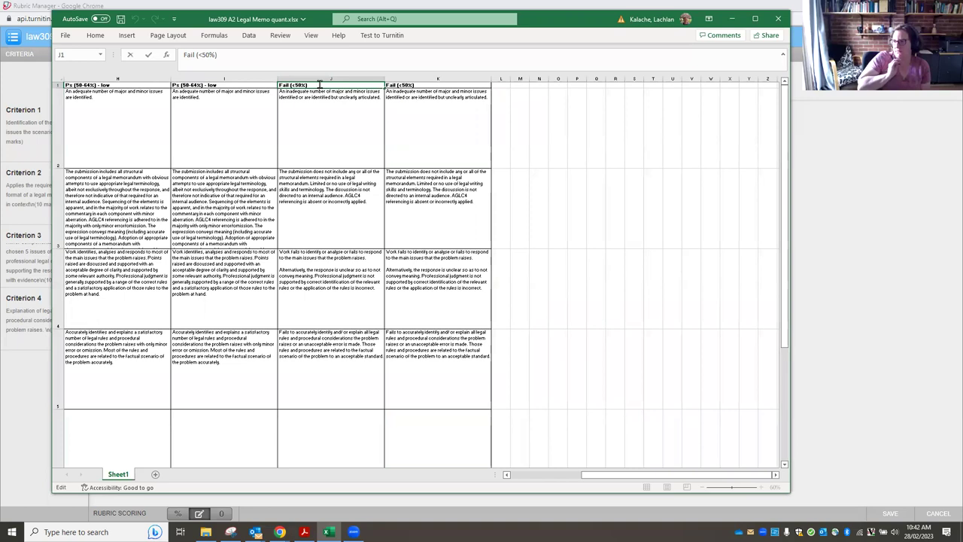
text(- Close)
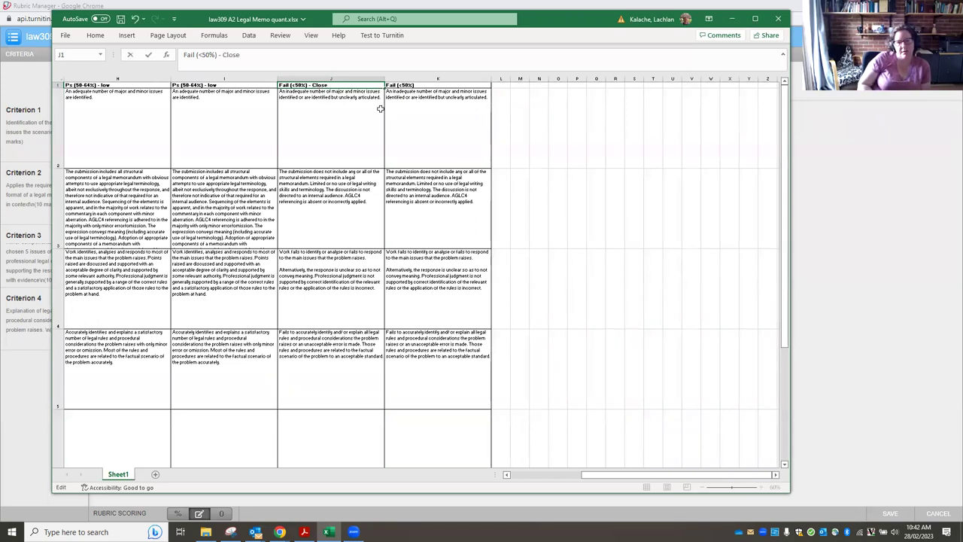
Change the heading of the second Fail column, cell K1, to Fail (<50%) - Clear.
click(429, 85)
double_click(428, 85)
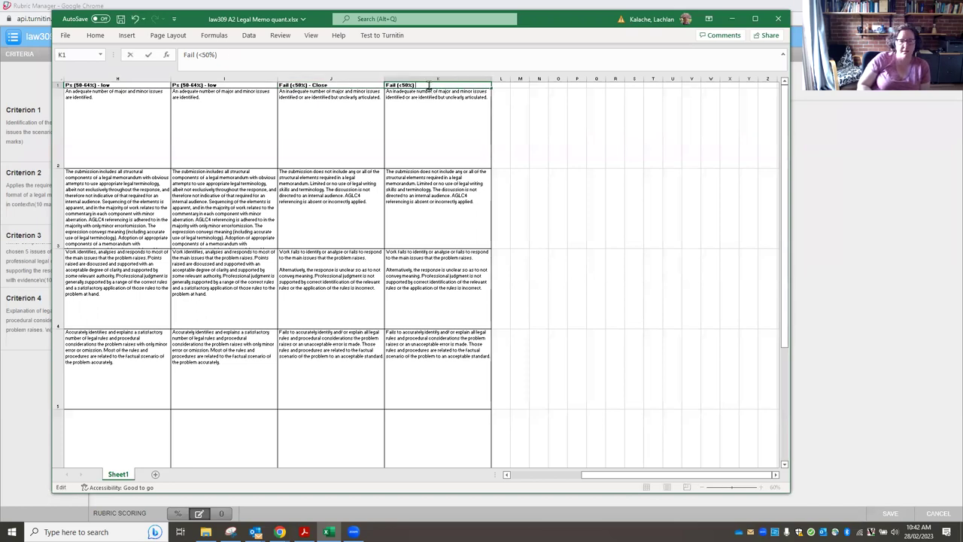
text(- Cle)
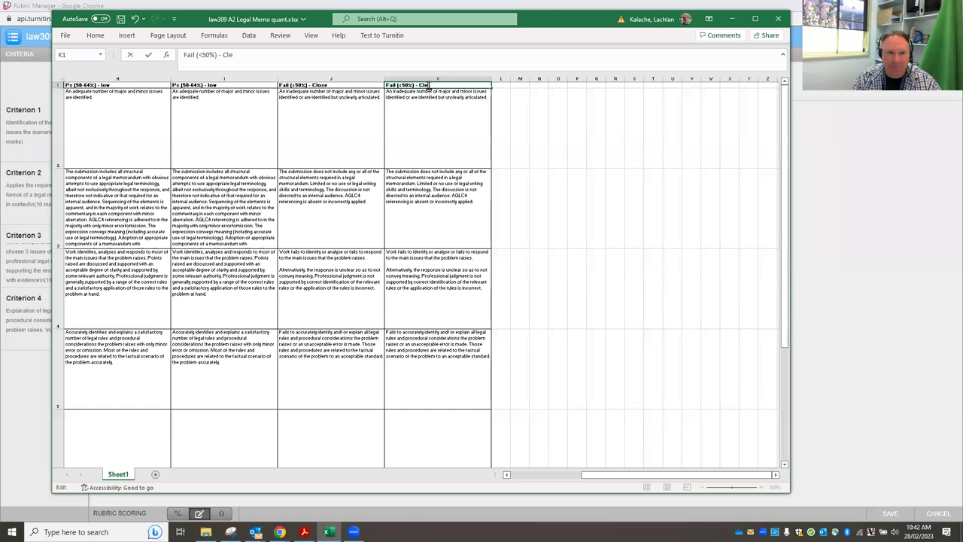
text(ar)
key(Return)
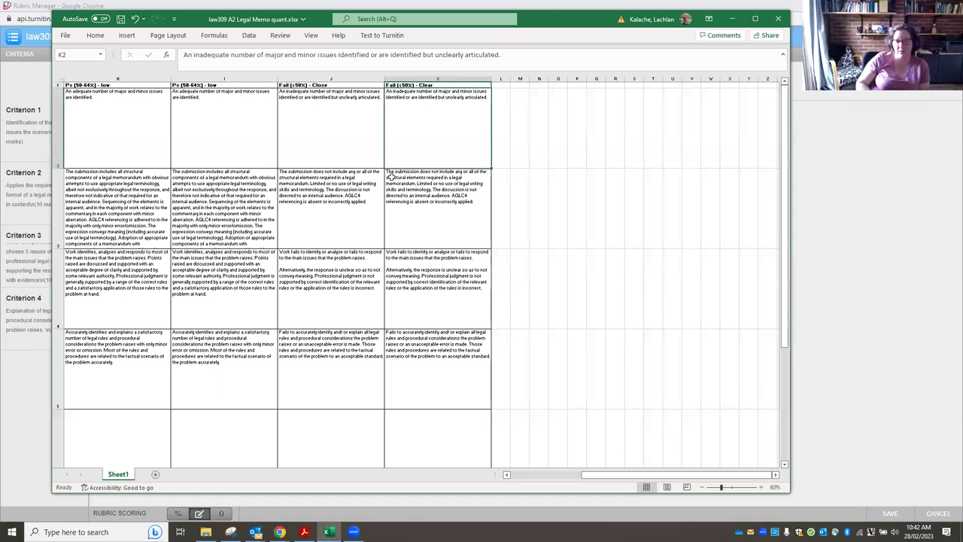
Save the workbook as a new copy named law309 A2 Legal Memo quantX in the Turnitin Rubrics folder.
drag(621, 475, 533, 489)
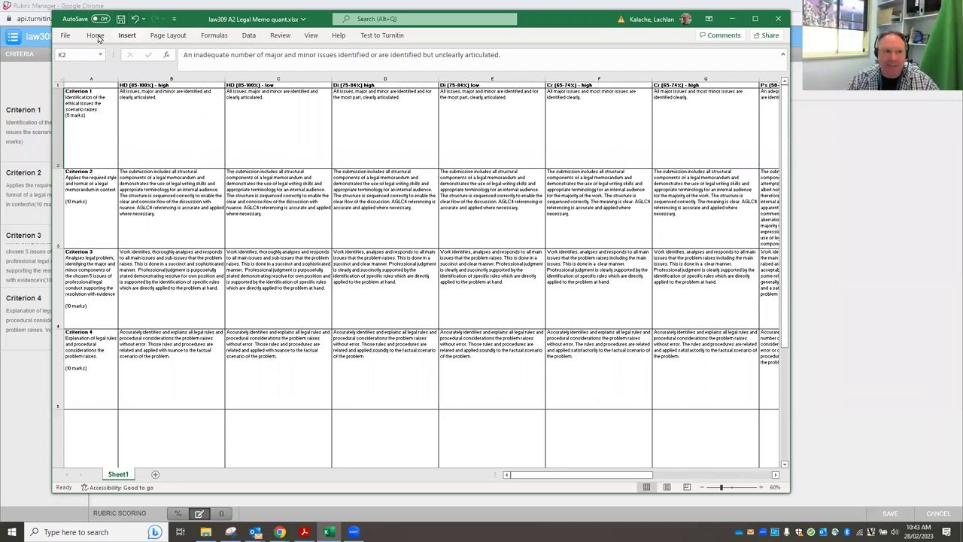
click(65, 36)
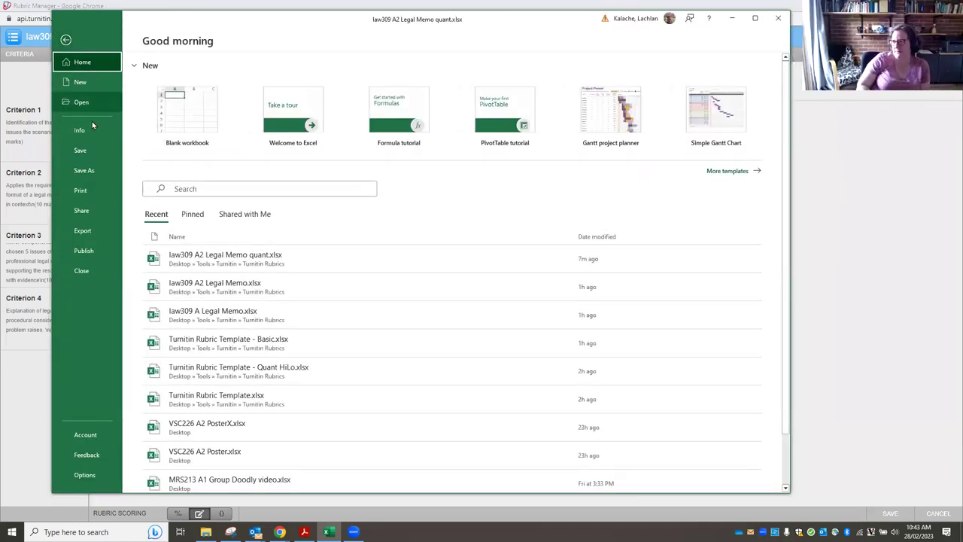
click(84, 170)
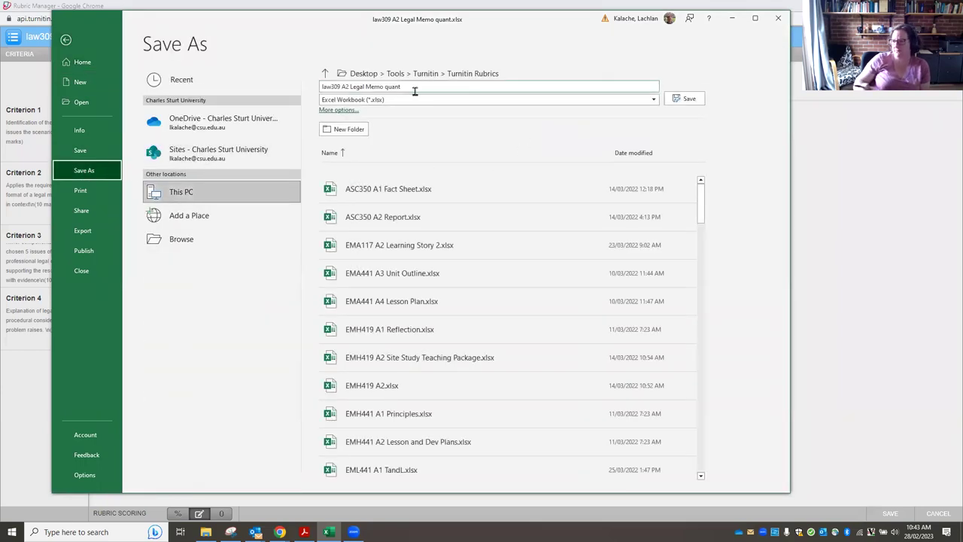
click(415, 89)
click(411, 88)
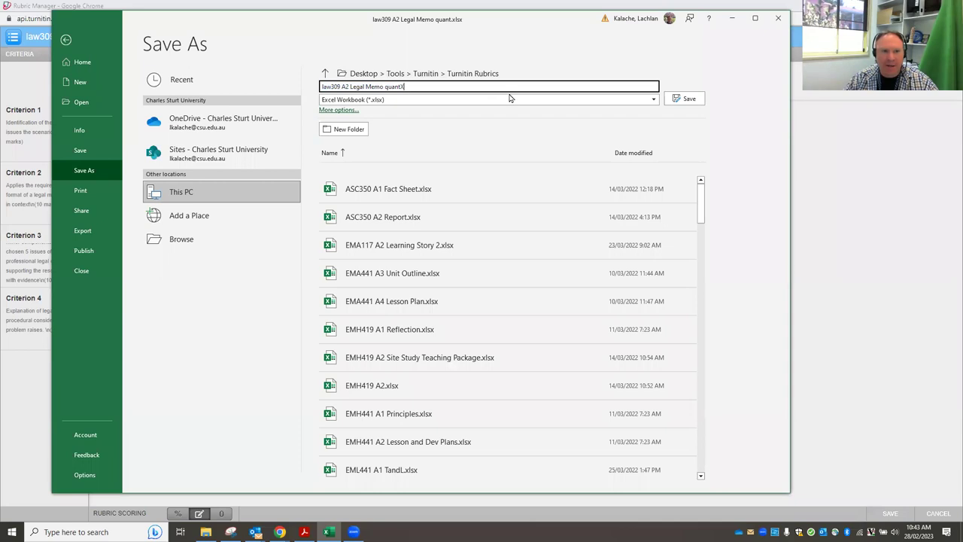
click(684, 99)
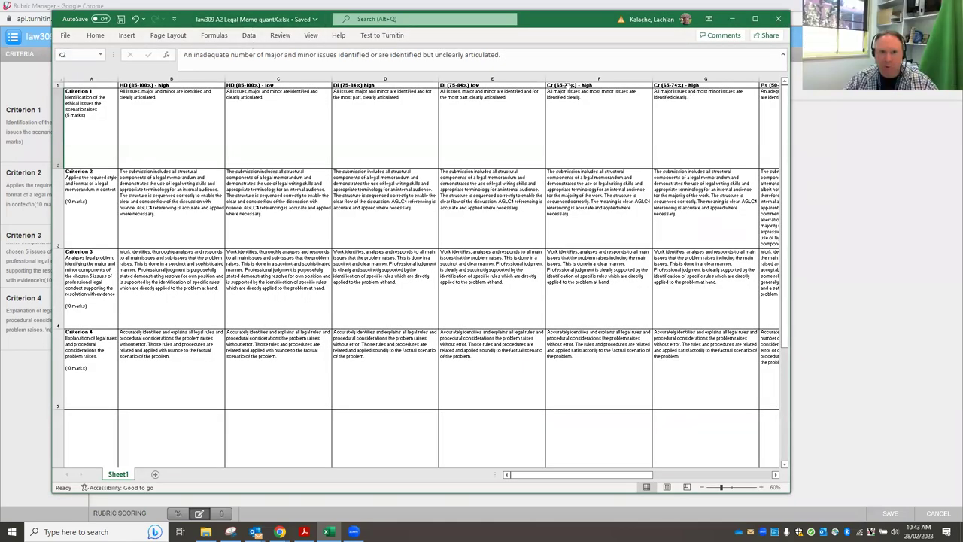
Switch to the Turnitin Rubric Manager, import law309 A2 Legal Memo quantX.xlsx and return to the rubric view.
click(731, 23)
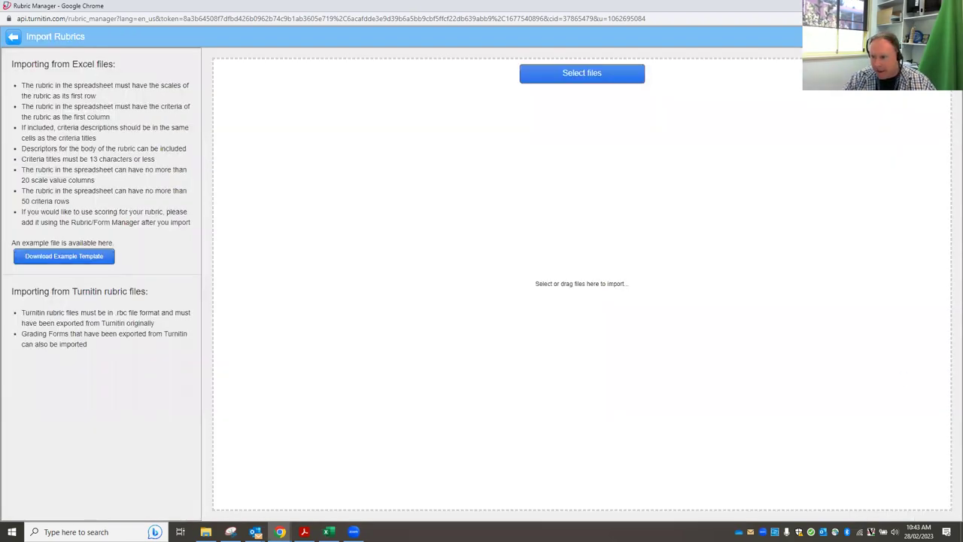
drag(655, 439, 600, 399)
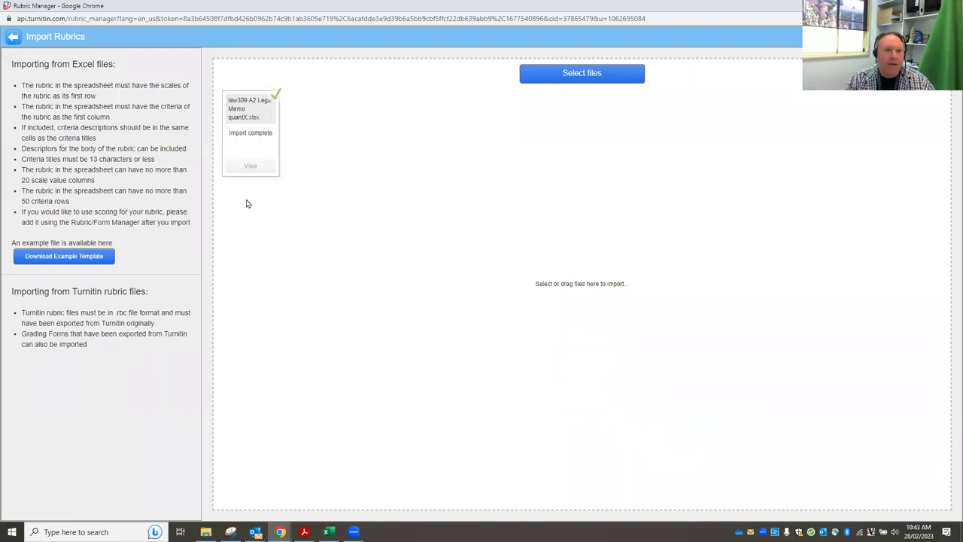
click(13, 38)
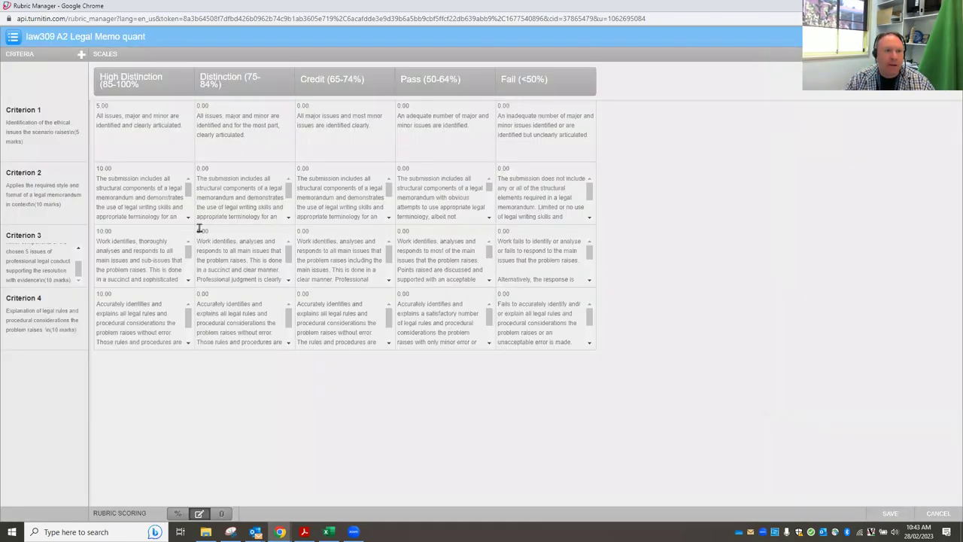
Open the law309 A2 Legal Memo quantX rubric, discarding the current rubric's unsaved changes, and set its scoring to custom values.
click(15, 39)
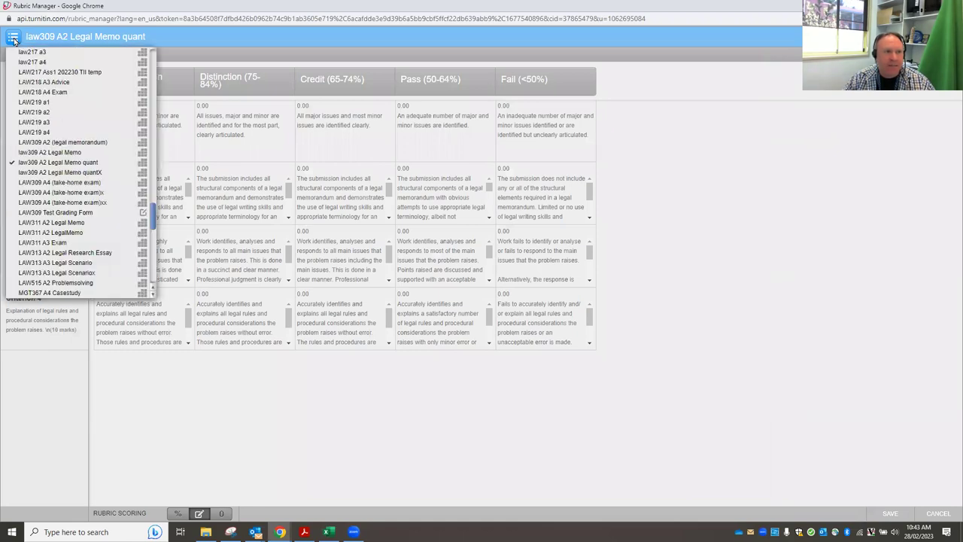
click(106, 174)
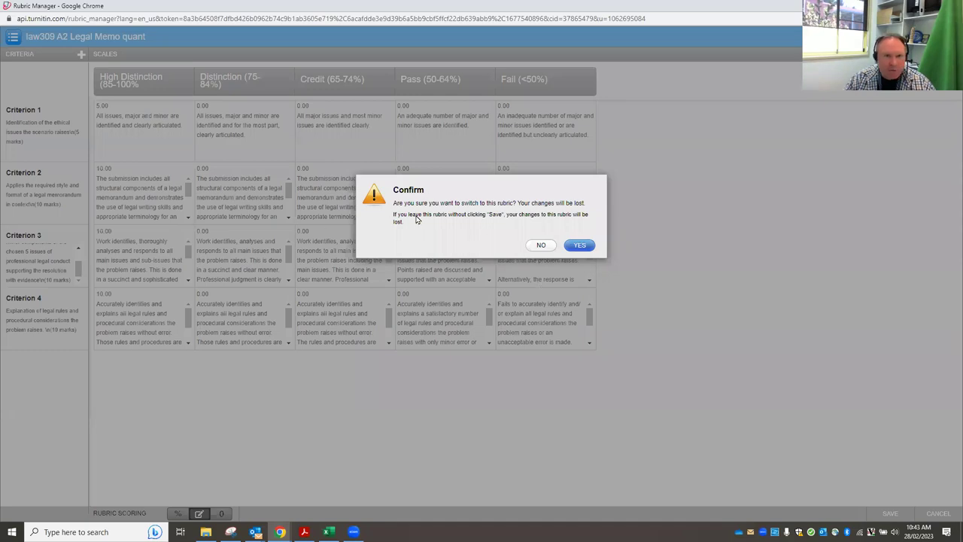
click(583, 245)
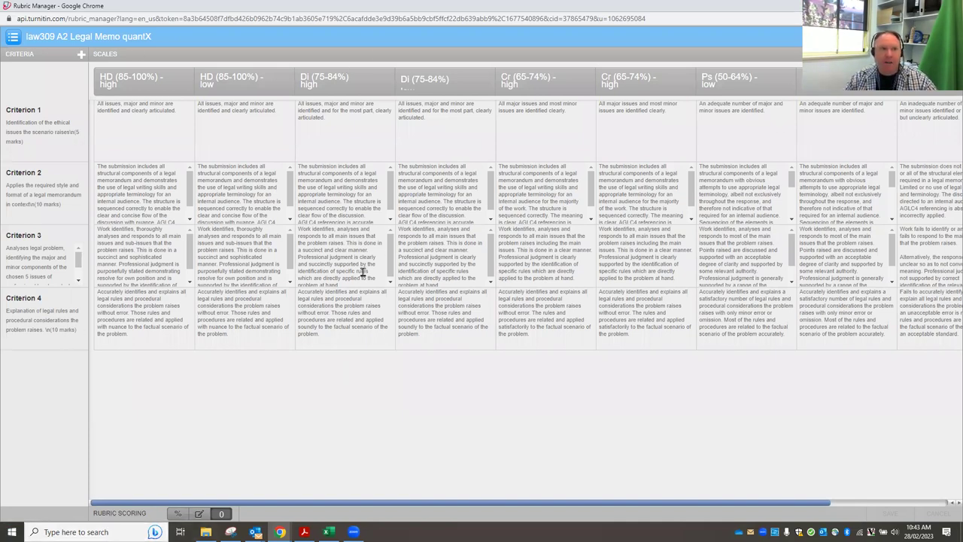
click(199, 514)
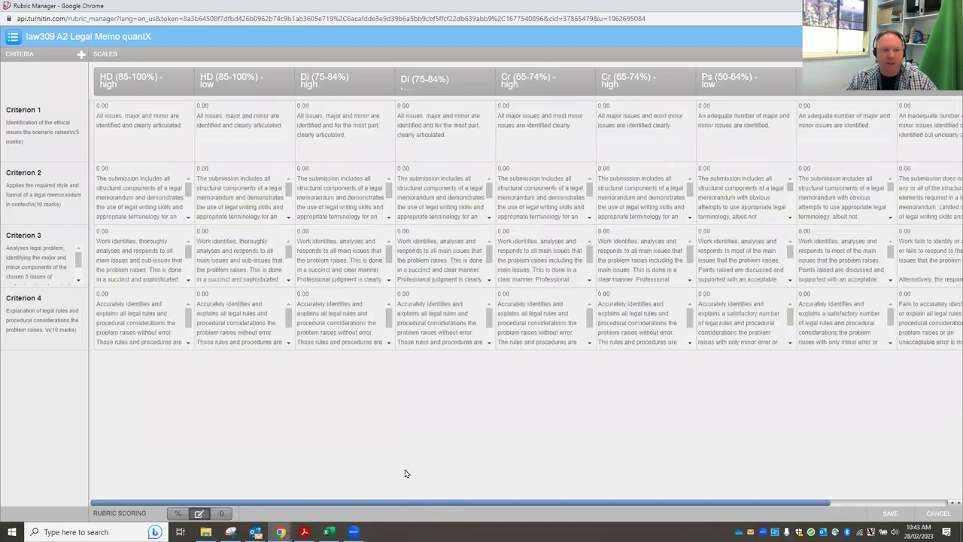
Consult the score list in the Outlook draft and enter Criterion 1 scores of 100 for HD high, 87 for HD low and 83 for Di high.
click(256, 532)
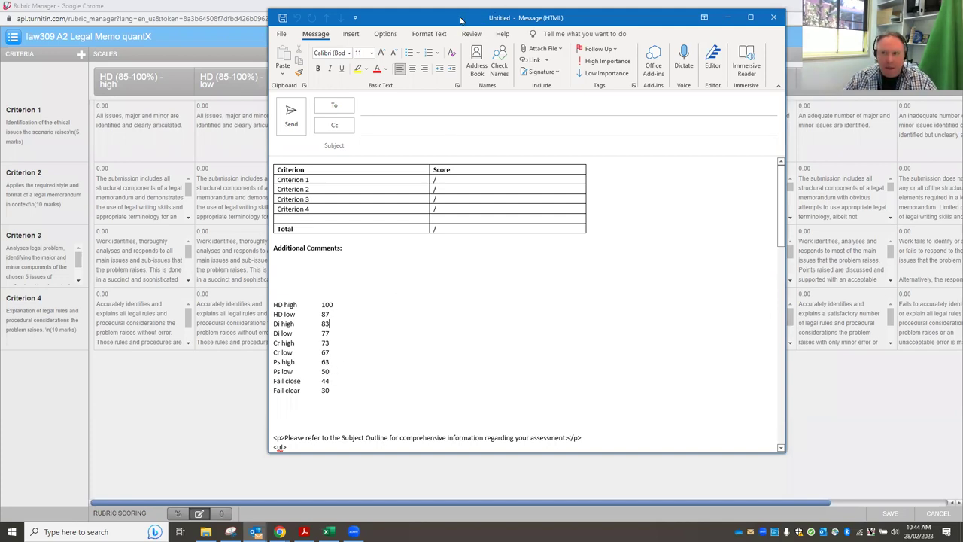
key(alt+Tab)
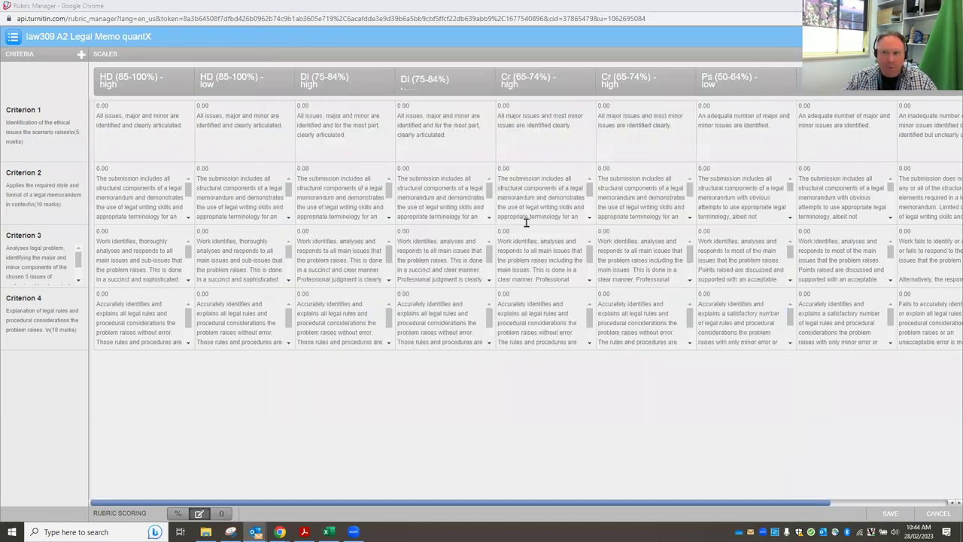
click(102, 106)
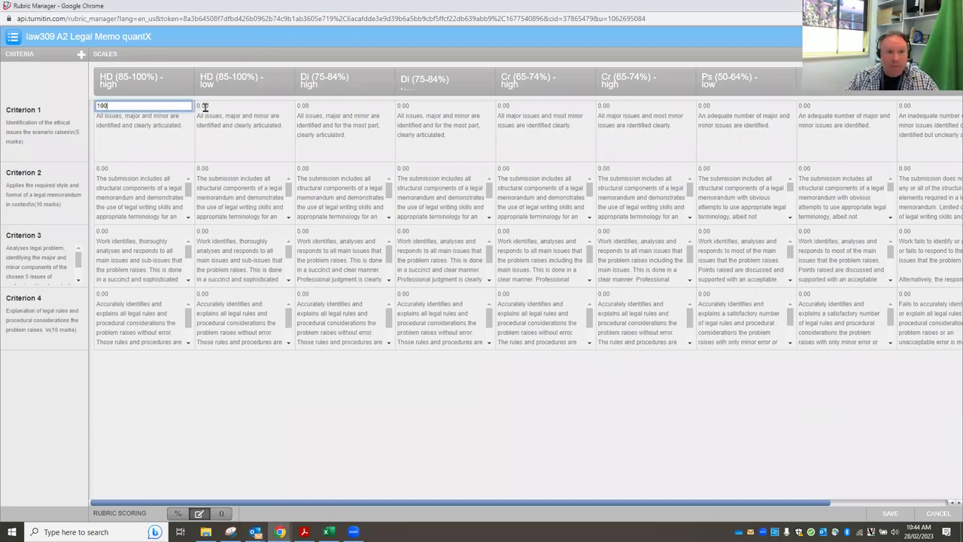
click(204, 106)
text(87)
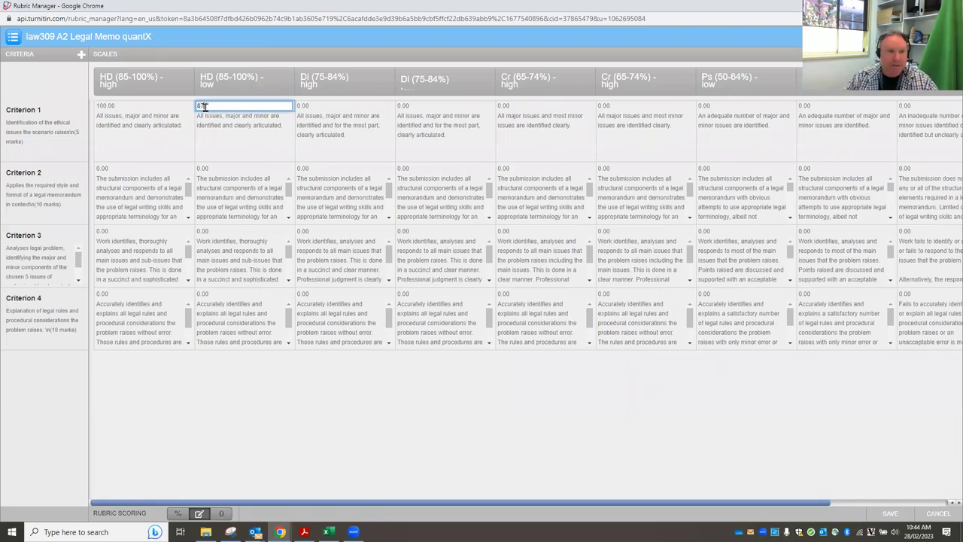
click(305, 107)
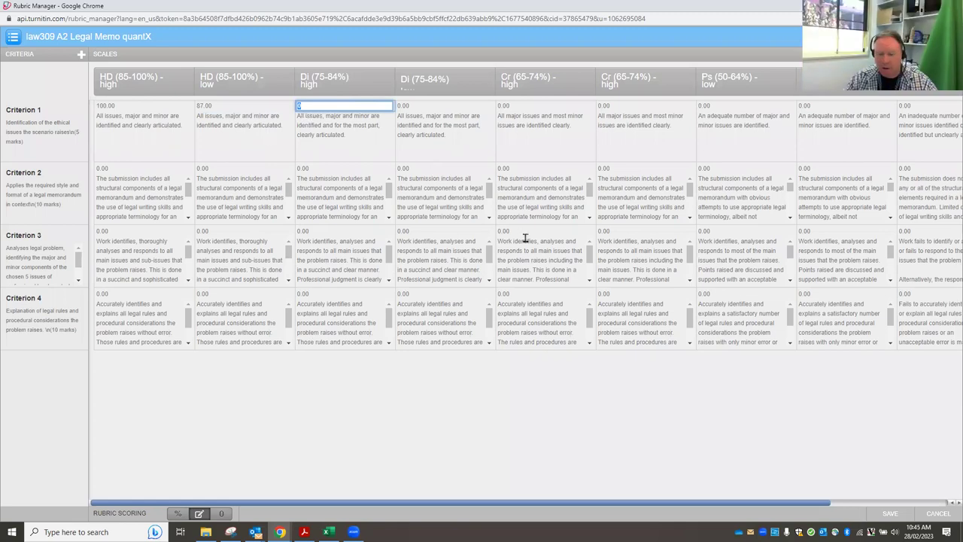
click(402, 106)
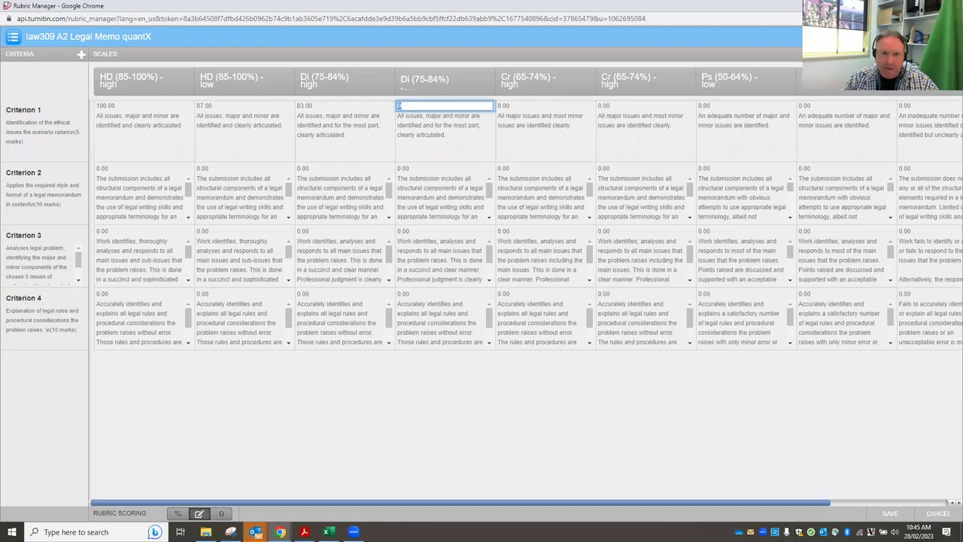
Leave the Rubric Manager window and open the full Browse My Subjects page in Interact 2.
click(949, 6)
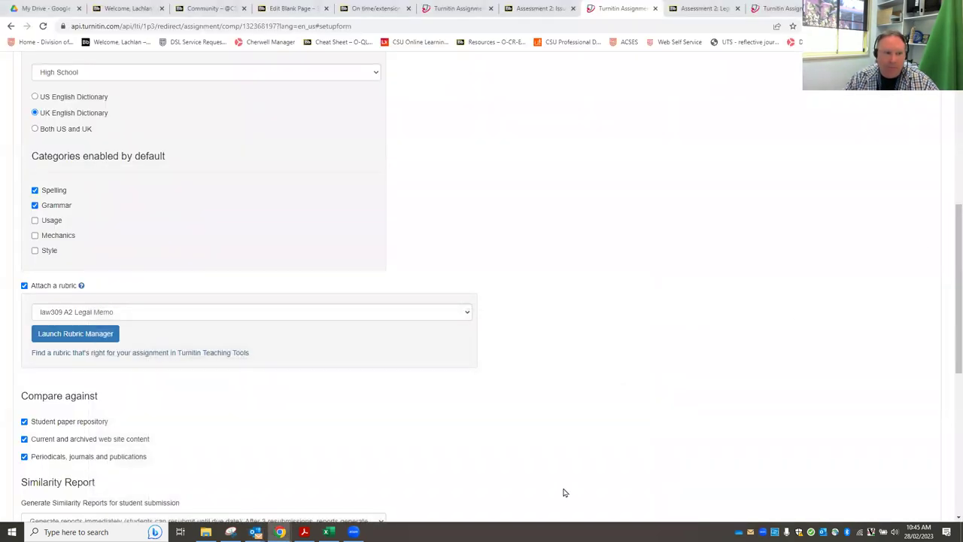
scroll(569, 473, down, 2)
scroll(625, 460, up, 3)
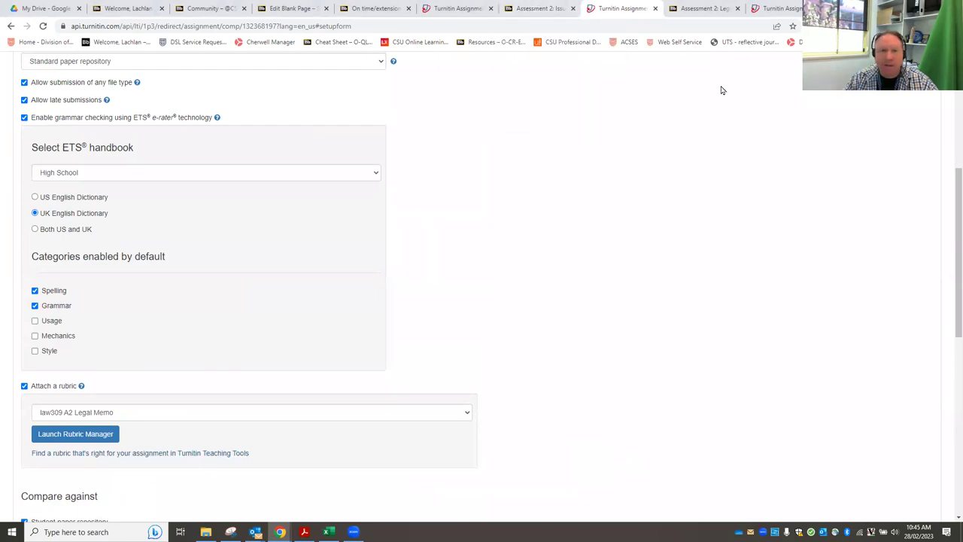
click(148, 11)
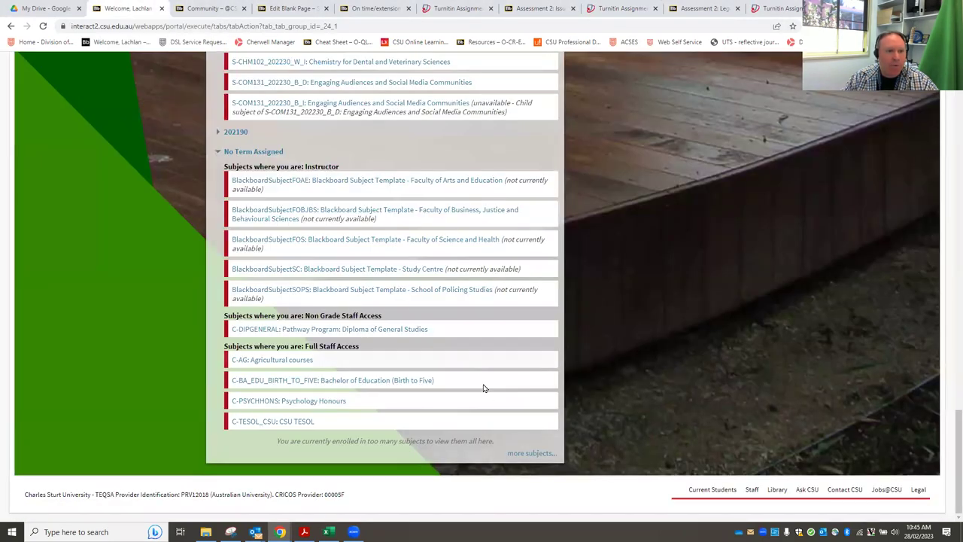
click(532, 452)
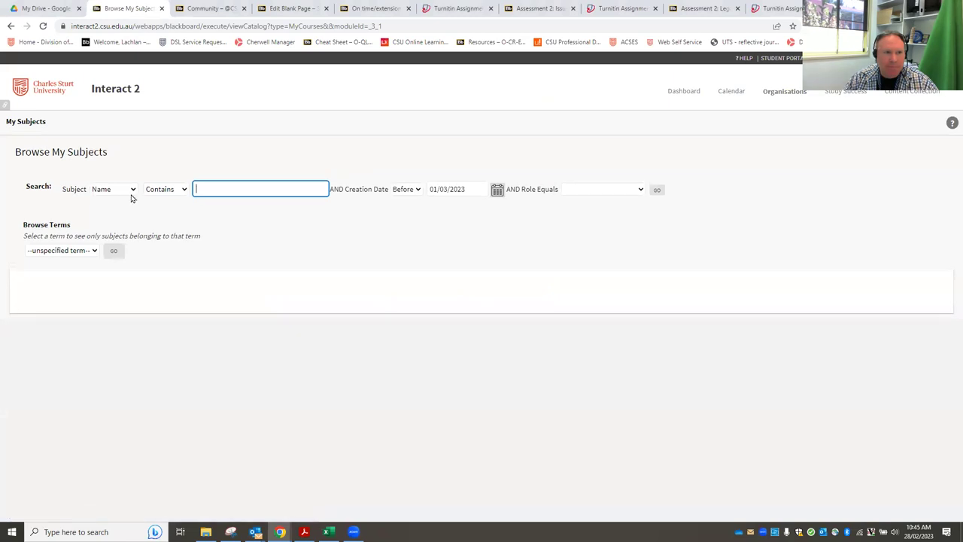
Search the enrolled subjects for those whose ID contains vsc226.
click(111, 190)
click(102, 201)
click(241, 187)
text(vsc)
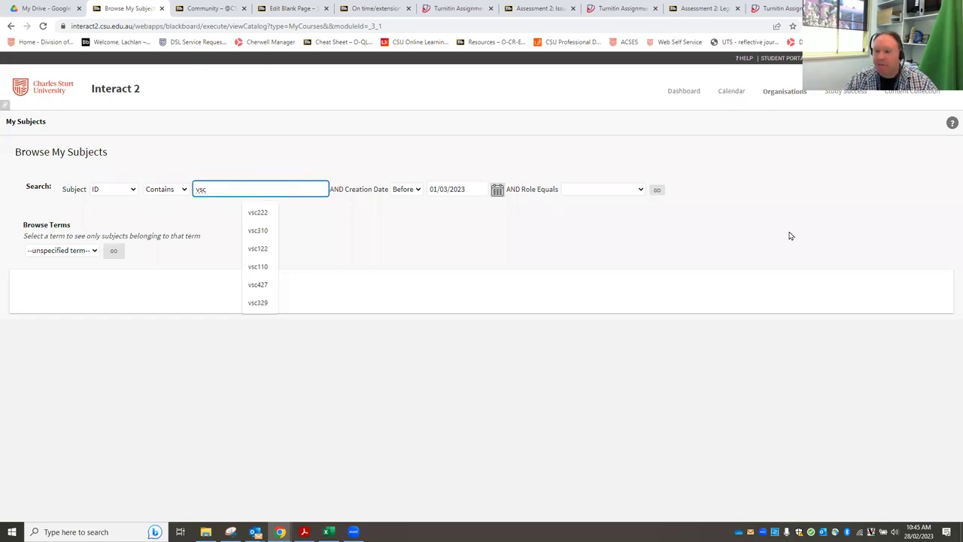
click(255, 531)
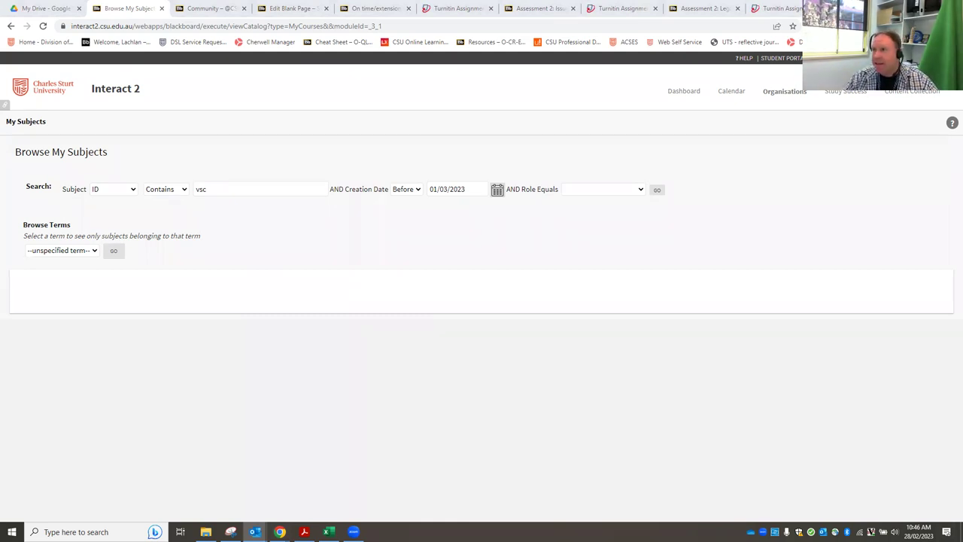
click(244, 189)
text(226)
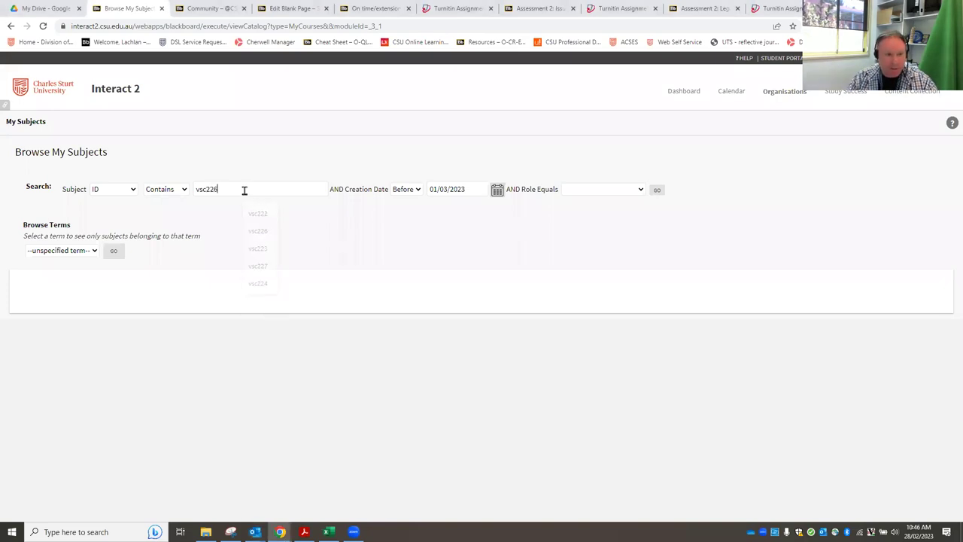
key(Return)
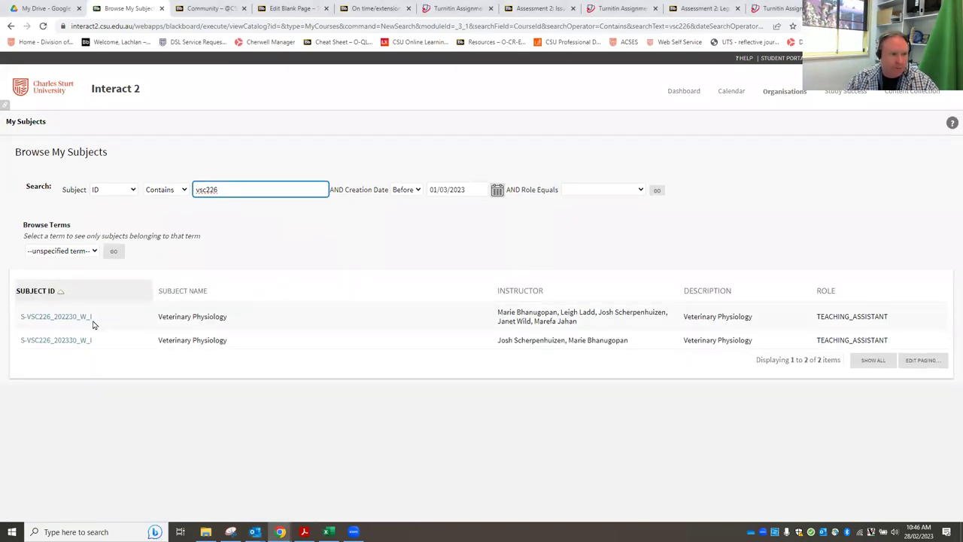
Open subject S-VSC226_202330_W_I in a new browser tab and go to the Assessment Item 3: Research Poster folder under Assessment 2: Poster.
right_click(73, 343)
click(106, 351)
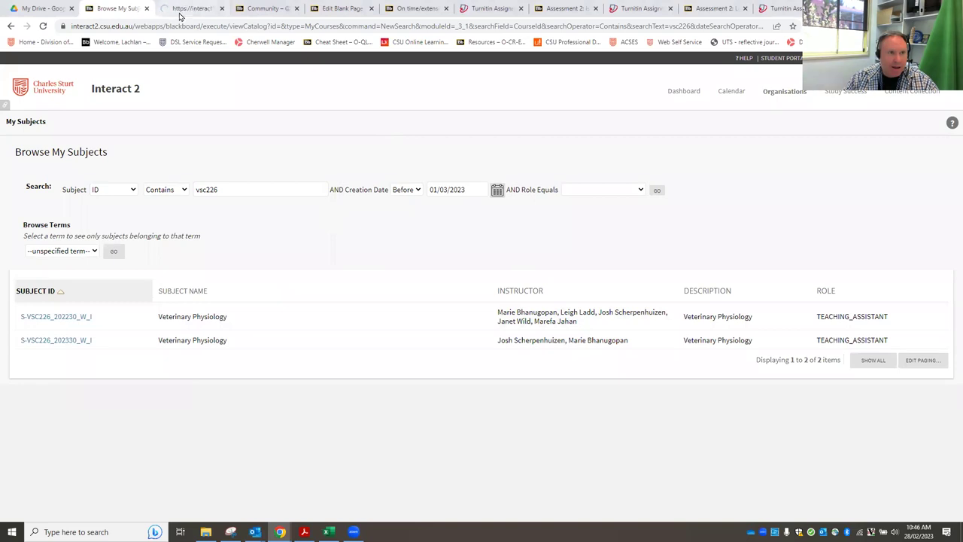
key(ctrl+Tab)
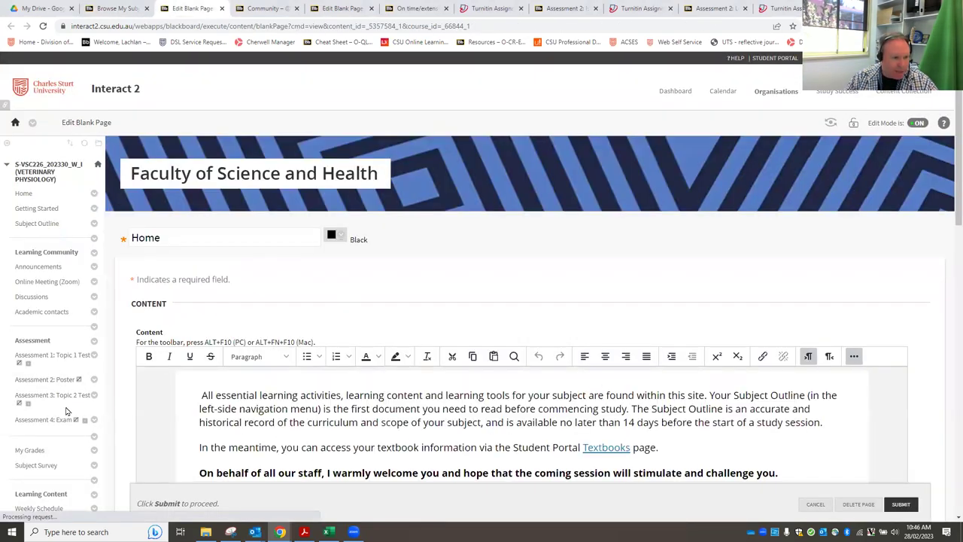
click(32, 381)
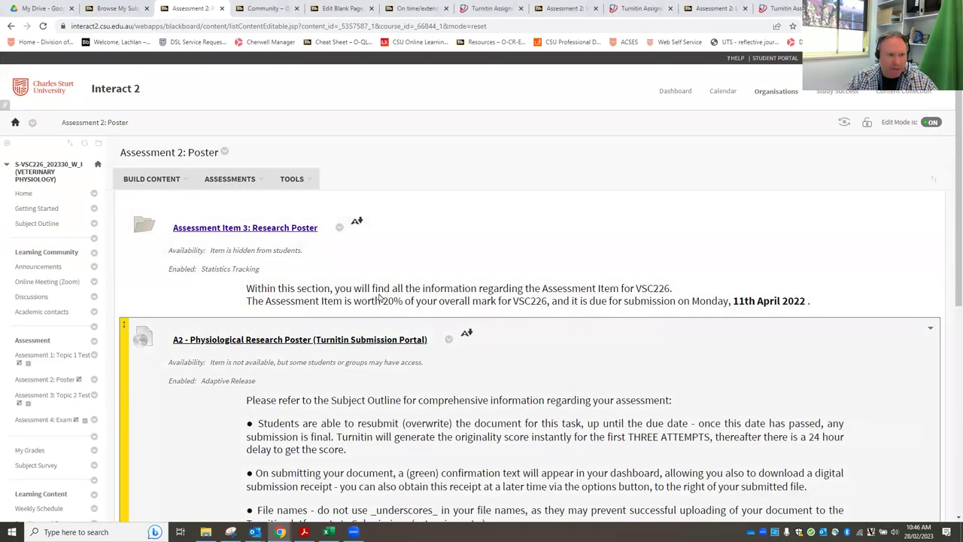
click(243, 228)
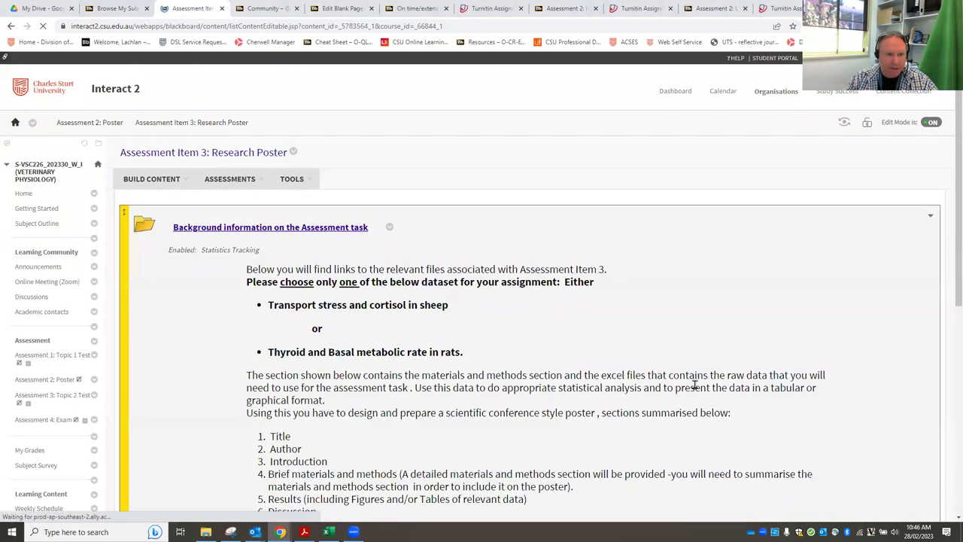
Examine the Research Poster folder's task instructions, attached files and support resources, including the Background information on the Assessment task subfolder.
scroll(458, 301, down, 3)
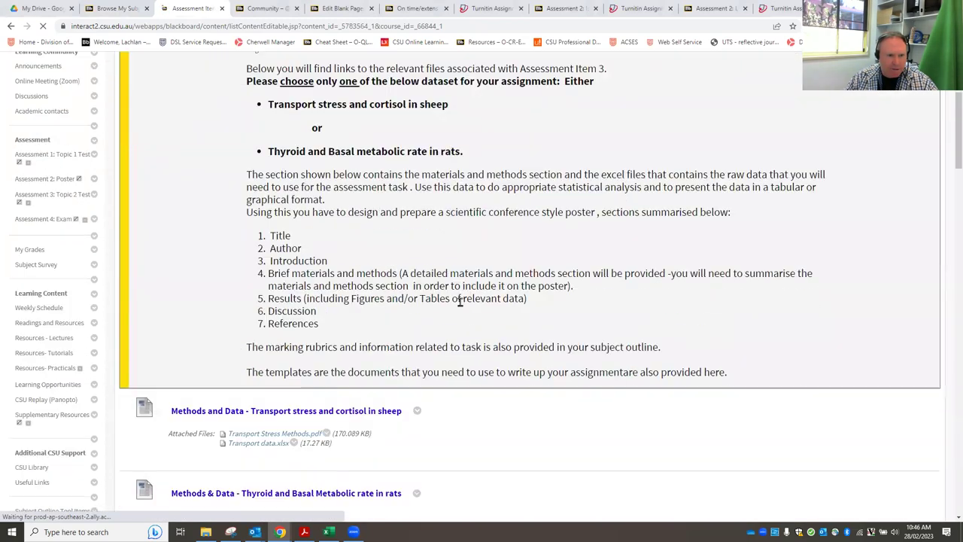
scroll(458, 301, down, 5)
scroll(461, 306, down, 5)
scroll(459, 306, up, 15)
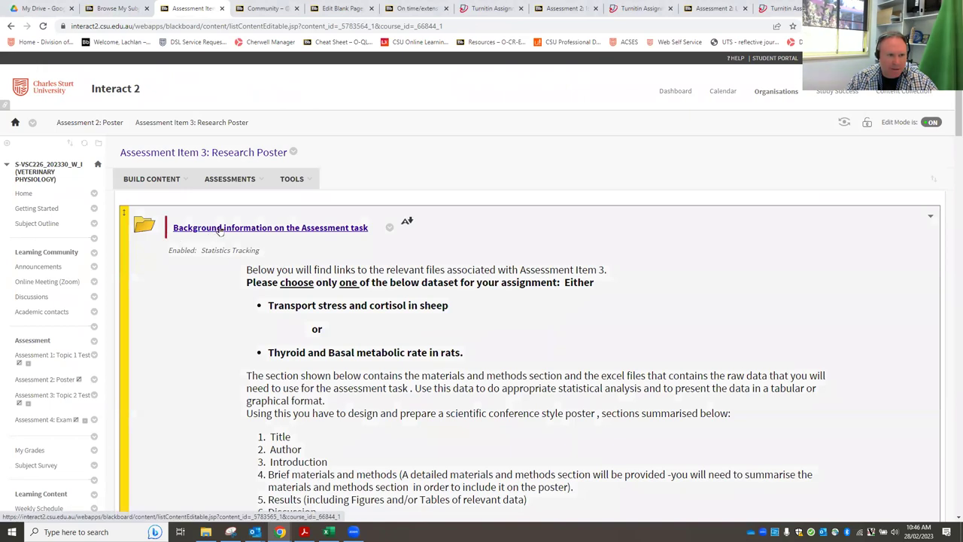
click(218, 227)
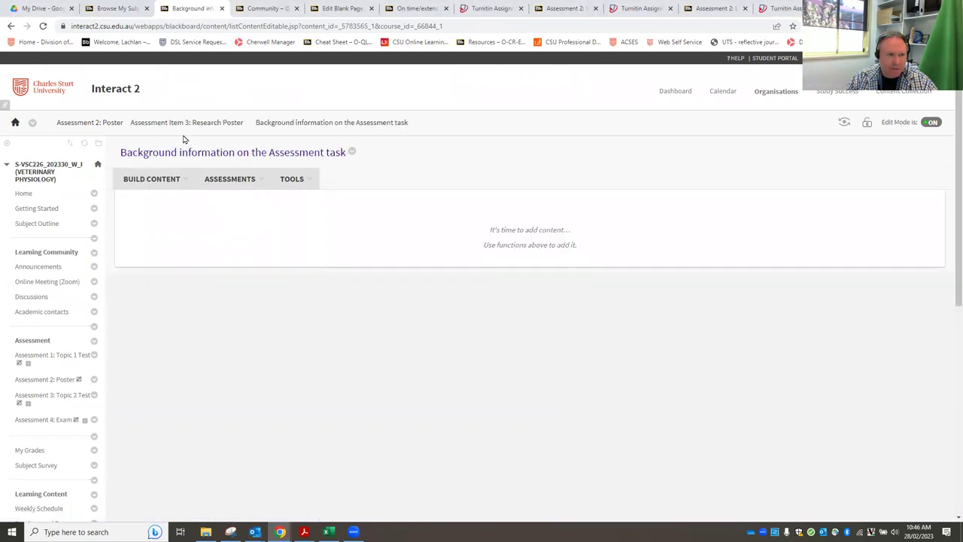
click(186, 122)
scroll(442, 352, down, 10)
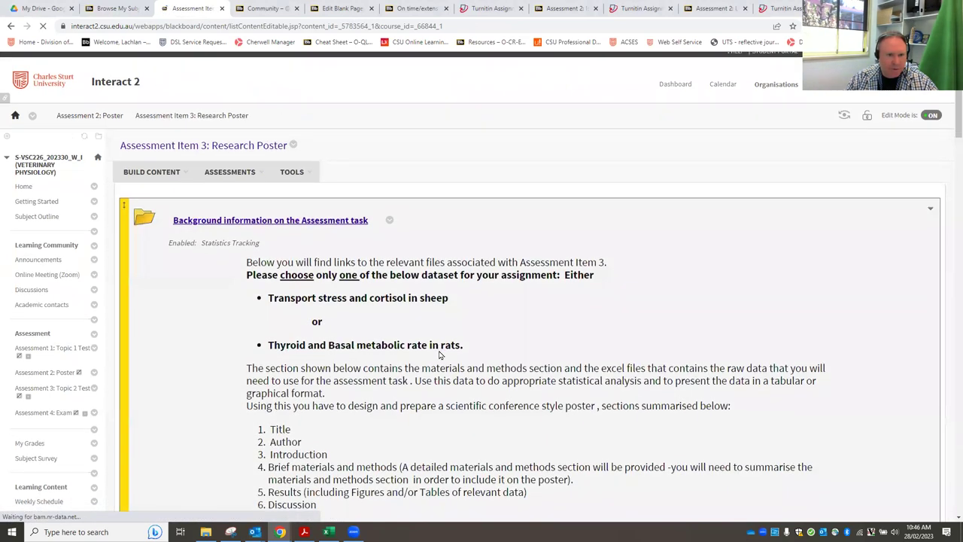
scroll(442, 352, down, 15)
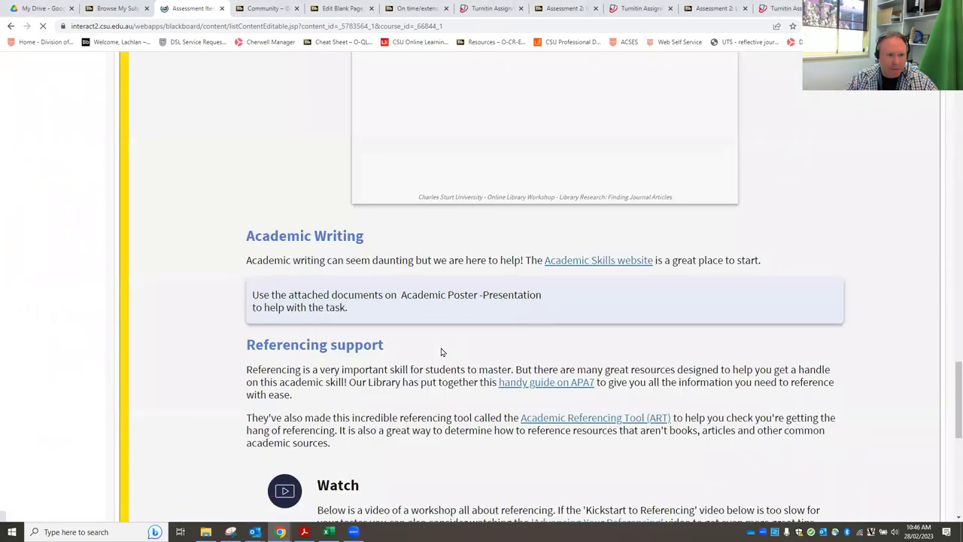
scroll(439, 337, up, 20)
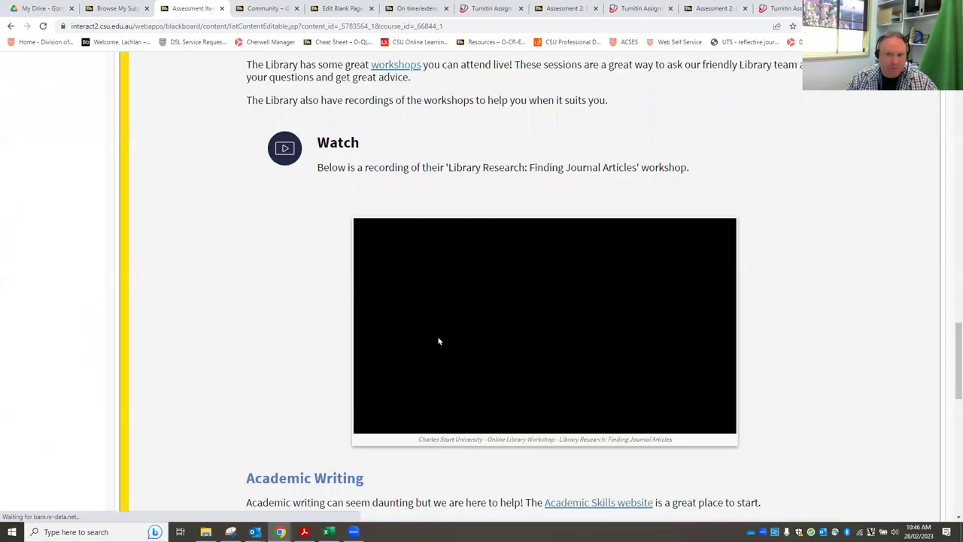
scroll(440, 337, up, 4)
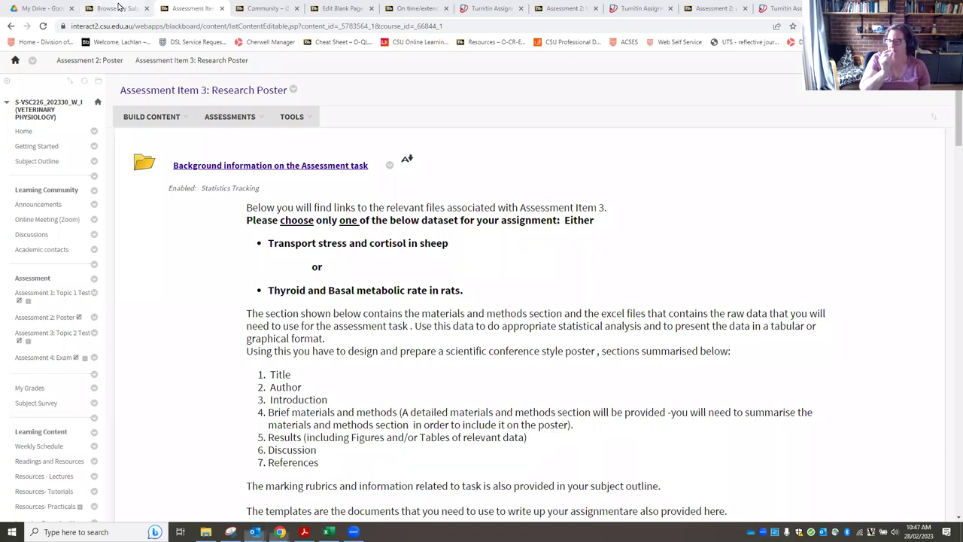
click(117, 8)
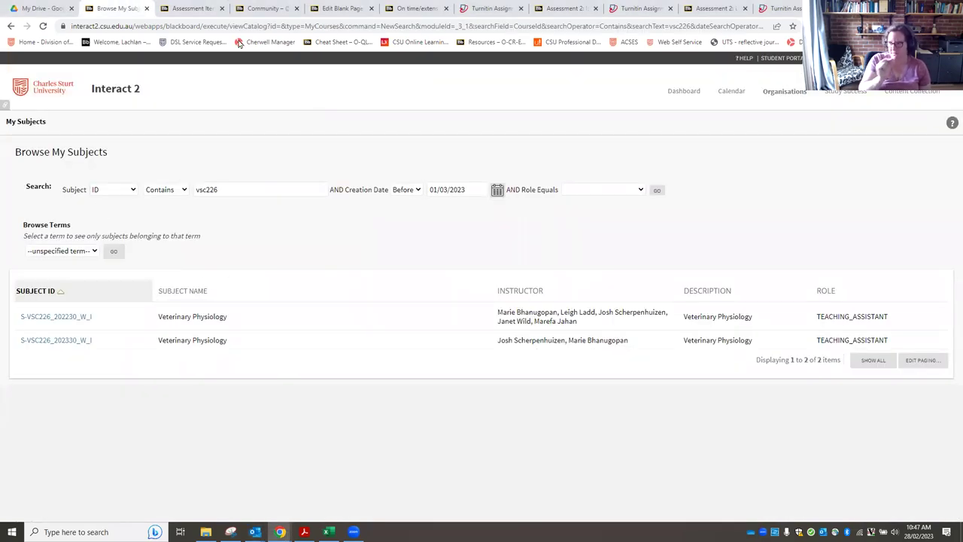
click(190, 8)
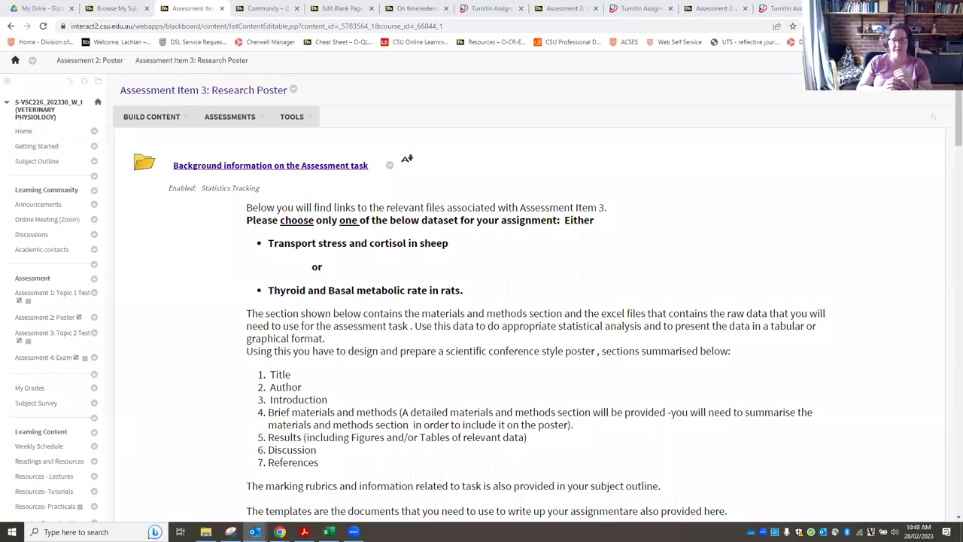
click(292, 117)
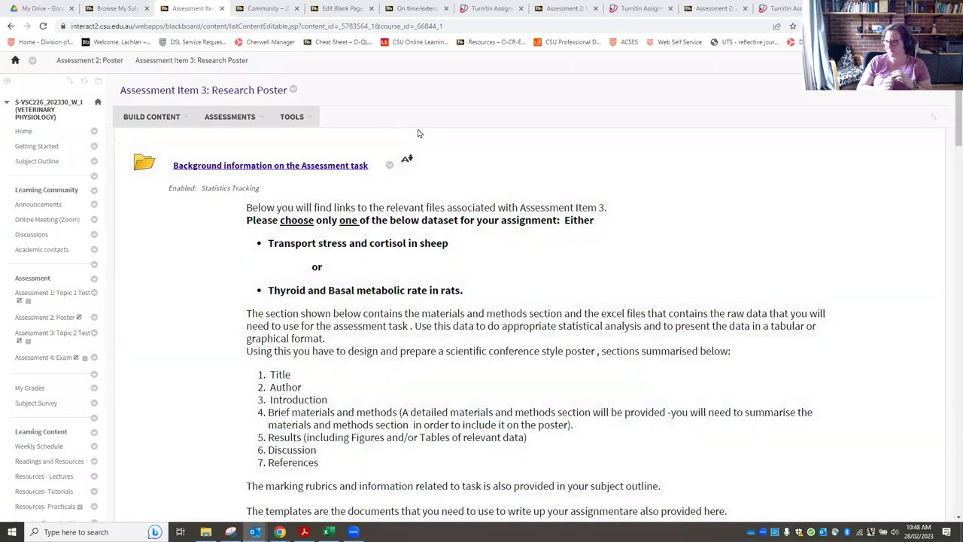
Return to the Browse My Subjects page and search for subjects whose ID contains mrs213.
click(115, 8)
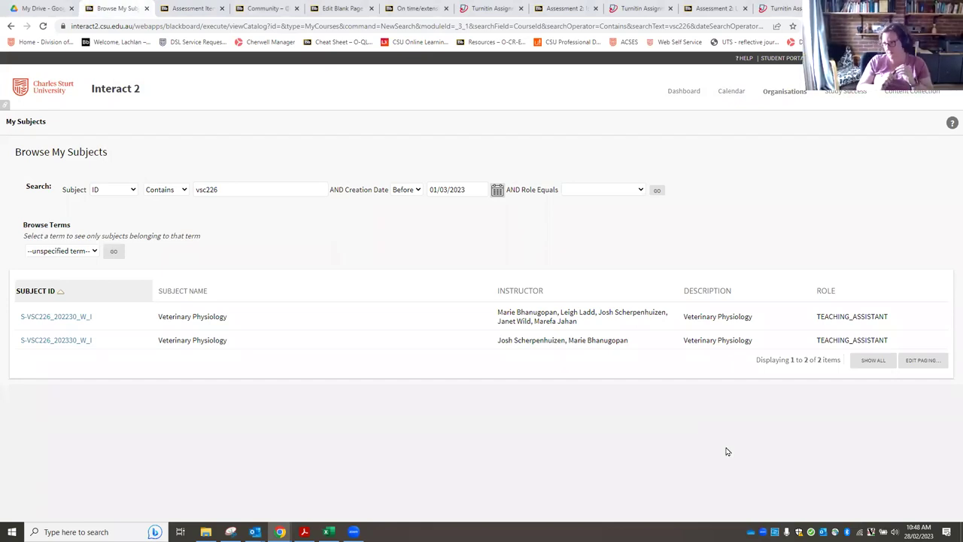
double_click(235, 189)
text(mrs21)
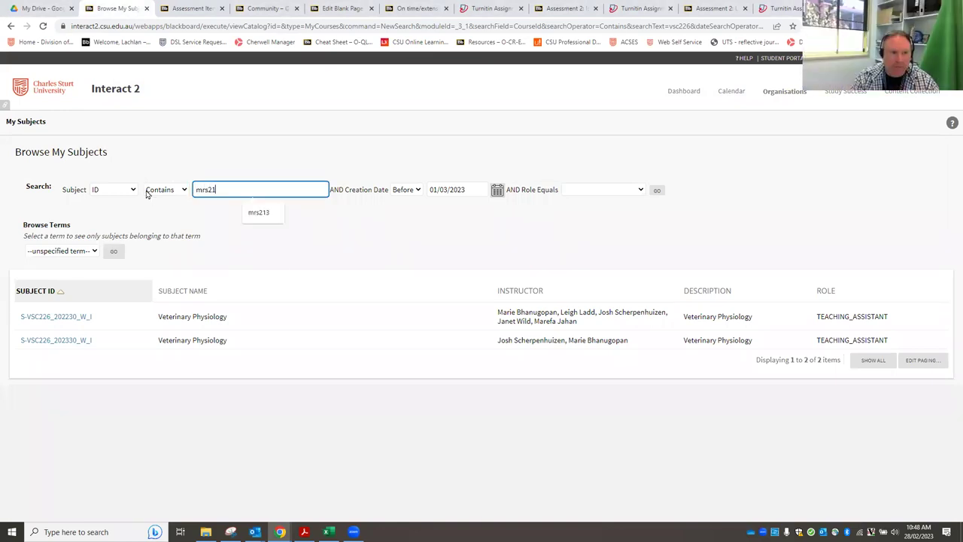
text(3)
key(Return)
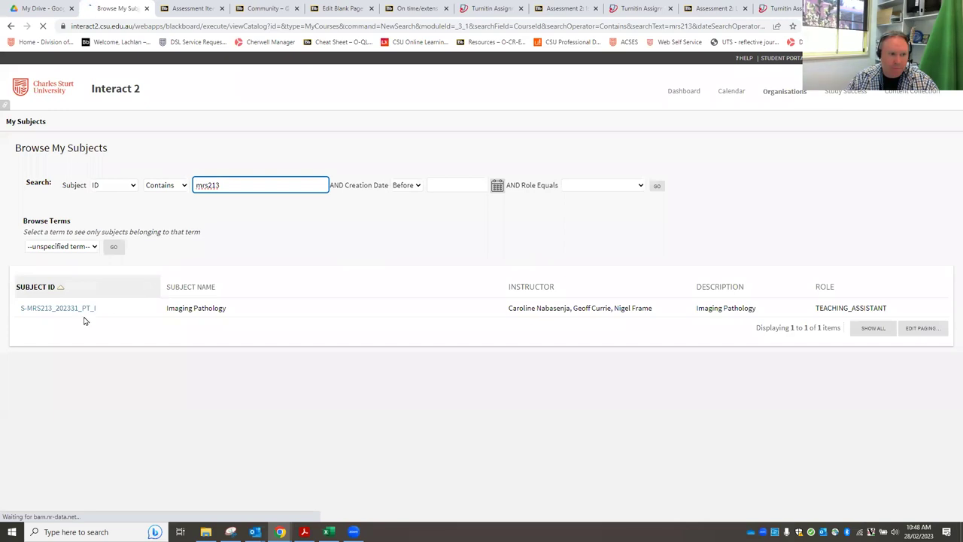
Open subject S-MRS213_202331_PT_I in a new browser tab and view its Home Padlet page and subject menu.
right_click(58, 312)
click(103, 318)
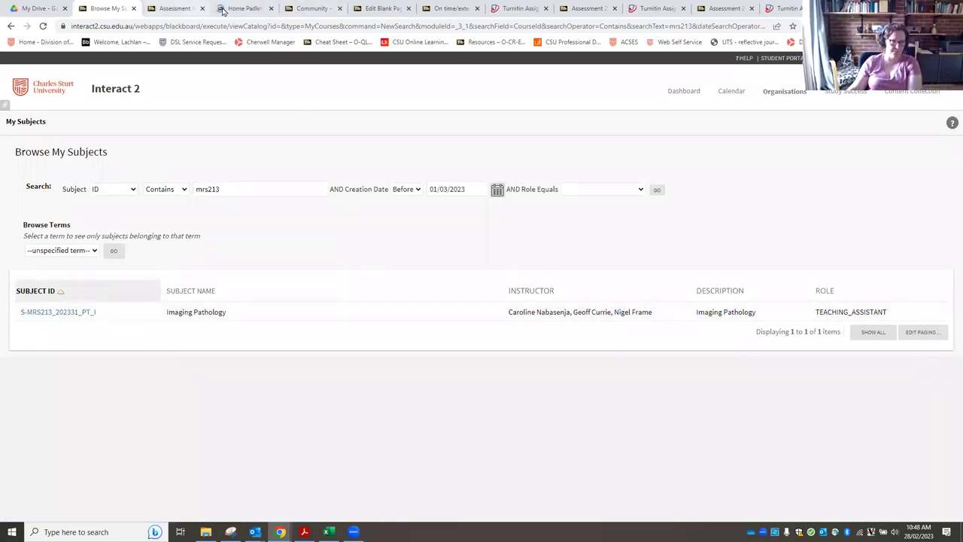
click(244, 8)
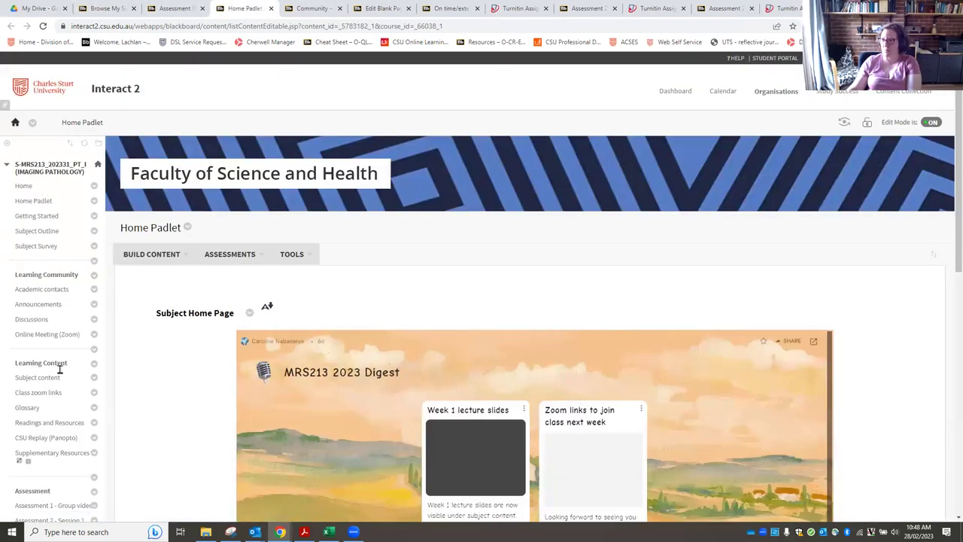
scroll(151, 369, down, 1)
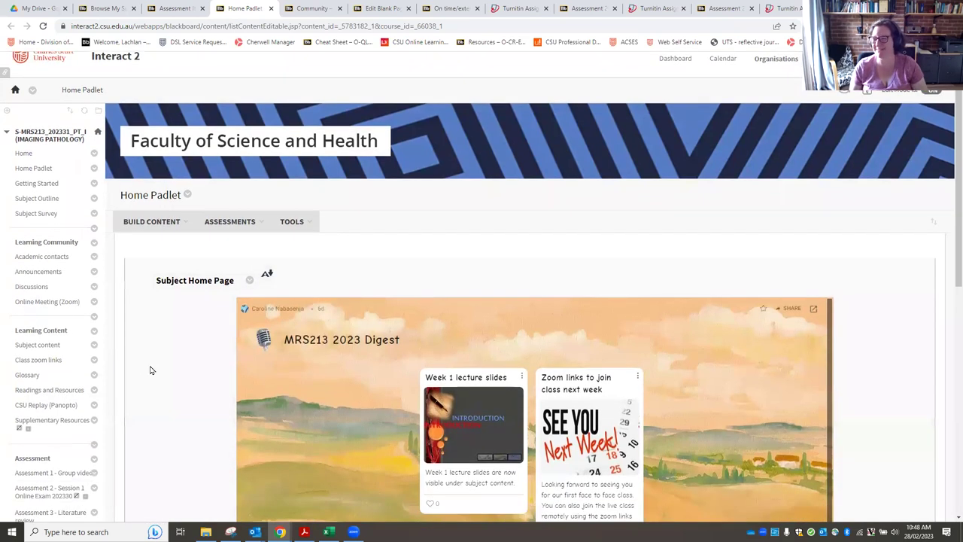
scroll(87, 369, down, 1)
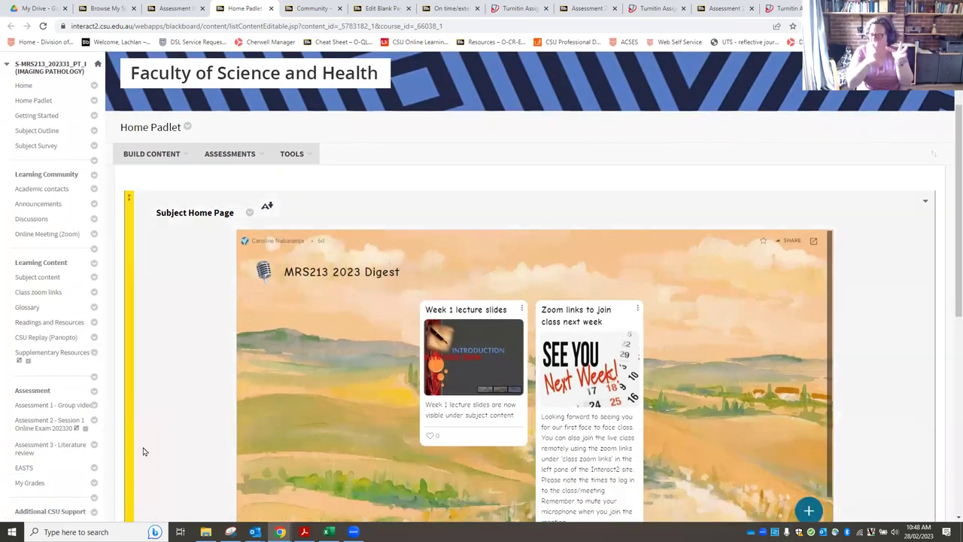
Open the A3: Literature review Turnitin submission portal in MRS213 and create a grading template for the second listed student in Feedback Studio.
click(37, 449)
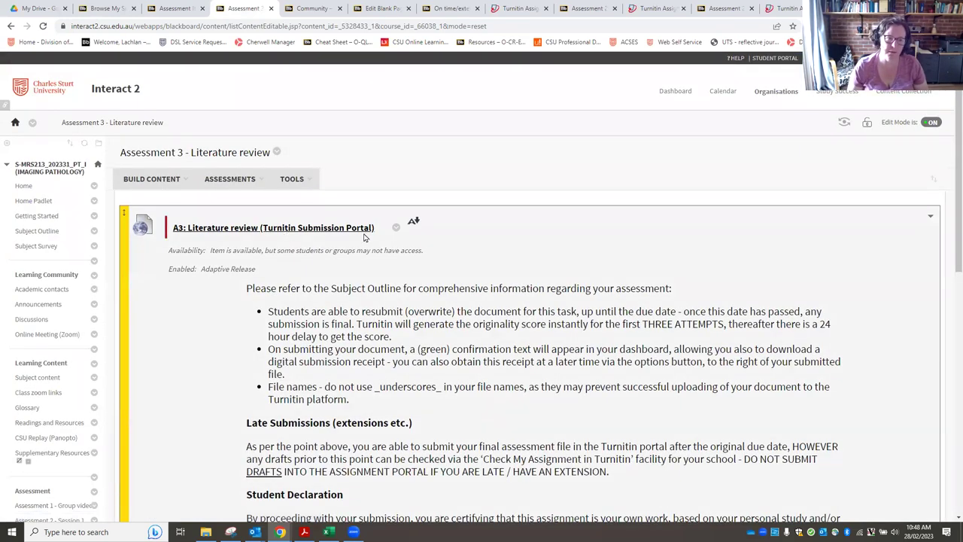
click(288, 227)
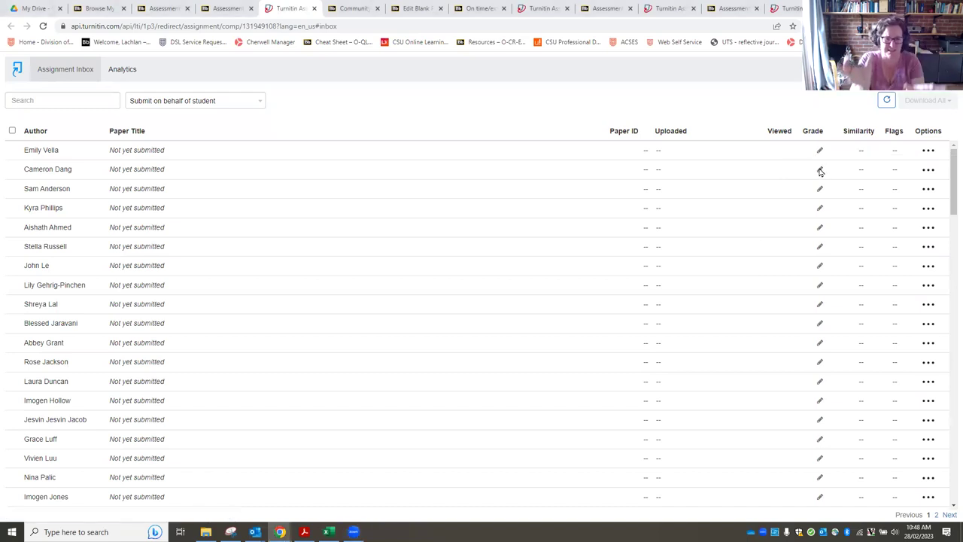
click(819, 169)
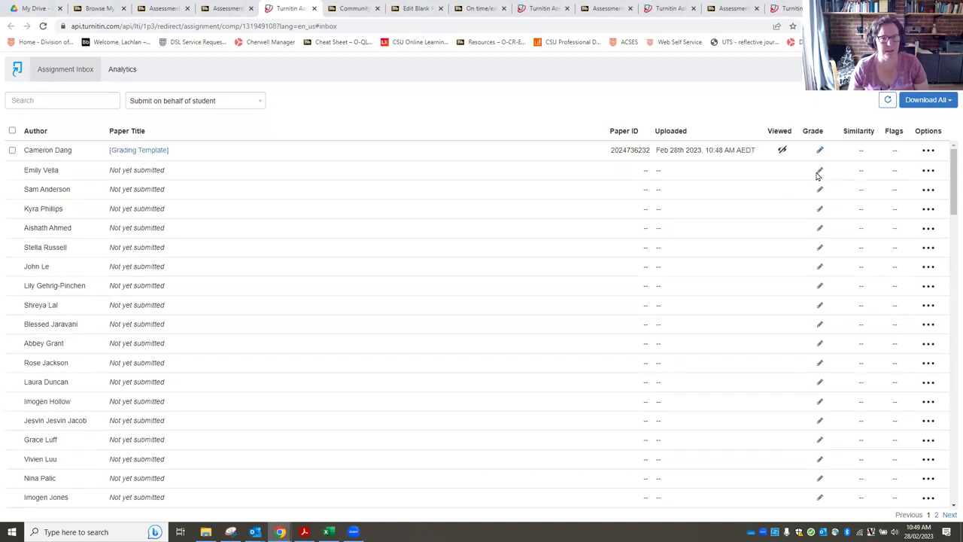
click(819, 153)
click(604, 215)
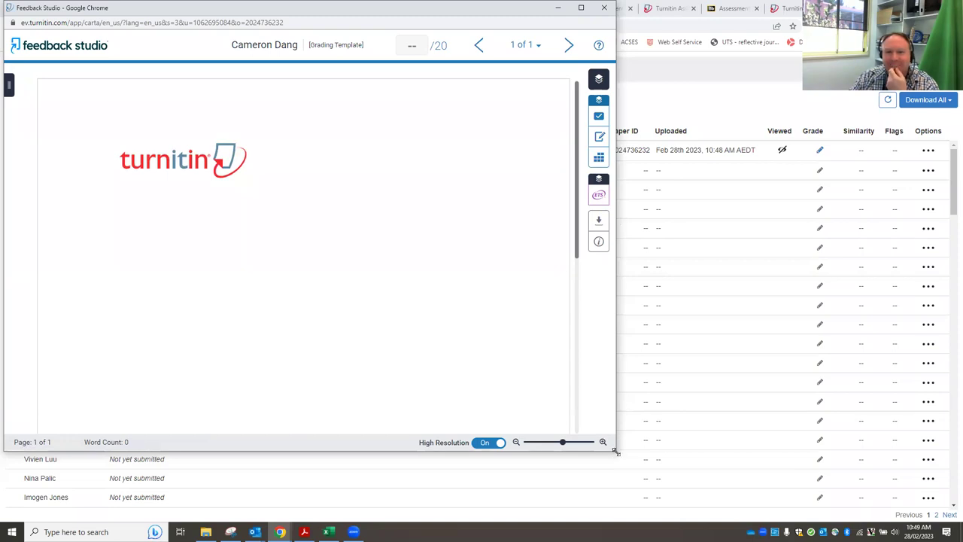
drag(615, 451, 764, 478)
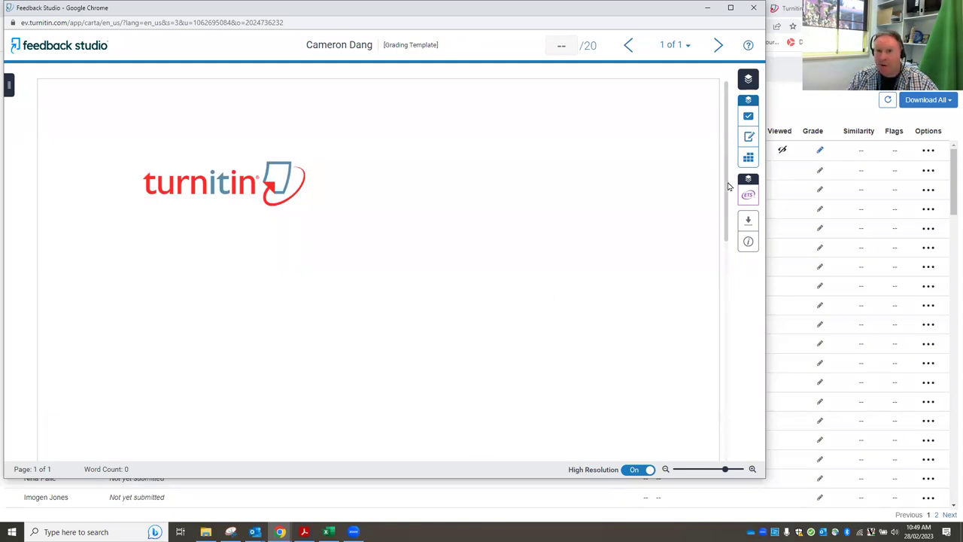
In the expanded rubric, rate Criterion 1 HD low, Criterion 2 Distinction low, Criterion 3 Distinction high, Criterion 4 Credit high and Criterion 5 Credit low.
click(748, 159)
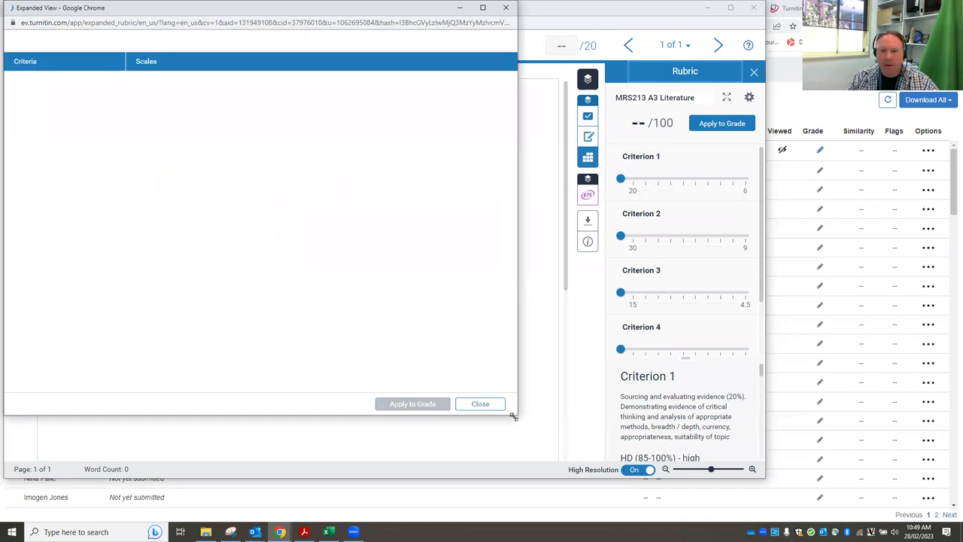
drag(512, 416, 915, 497)
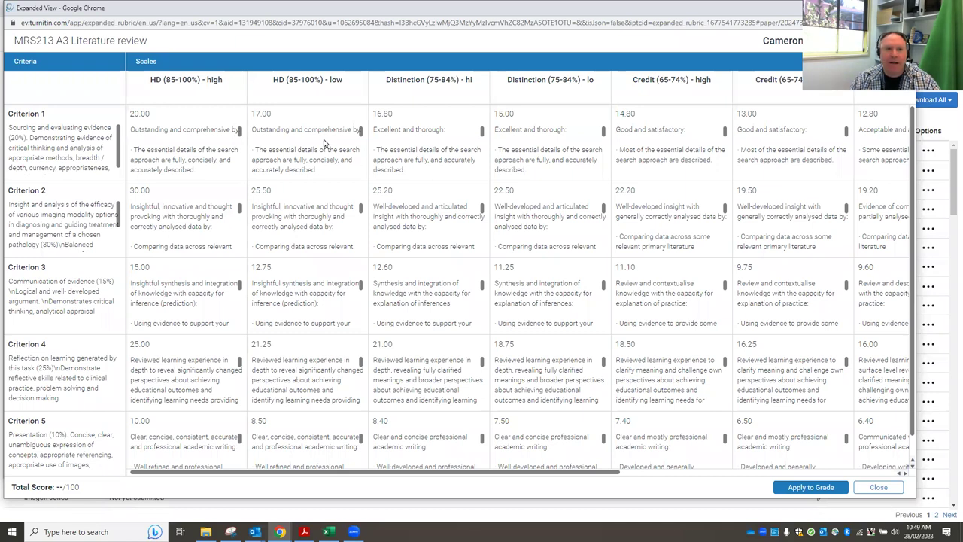
click(290, 125)
click(545, 210)
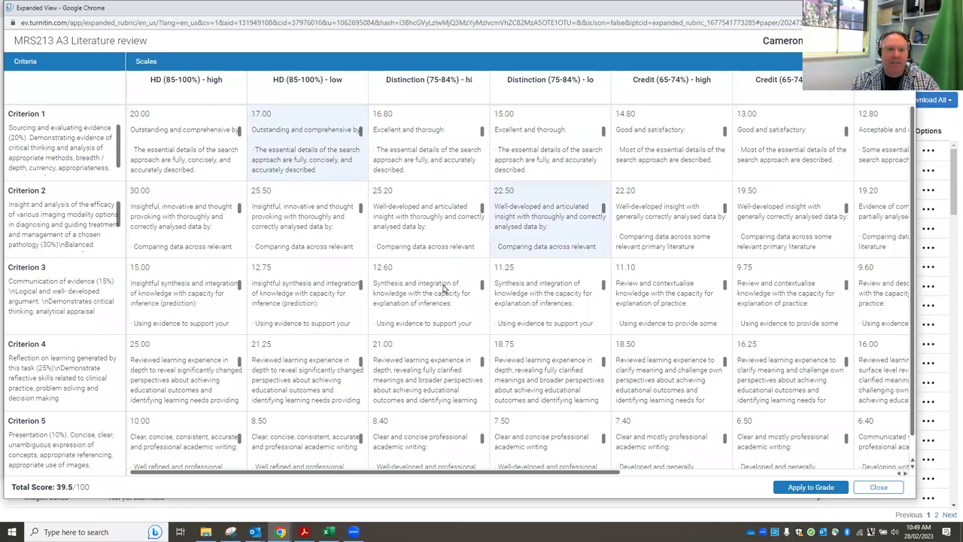
click(403, 299)
click(677, 371)
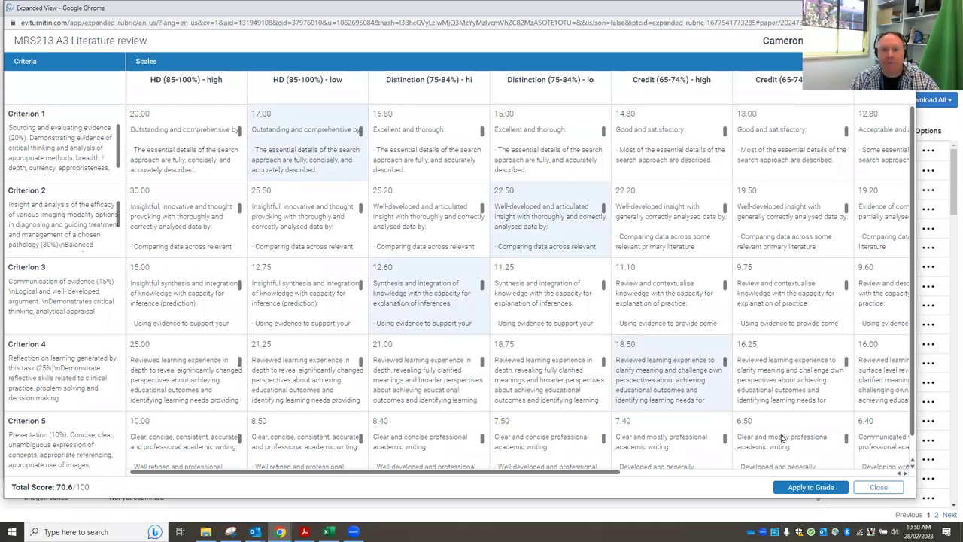
click(783, 440)
Review the selected rubric scales, apply the rubric score to the student's grade and close the expanded view.
scroll(712, 223, down, 1)
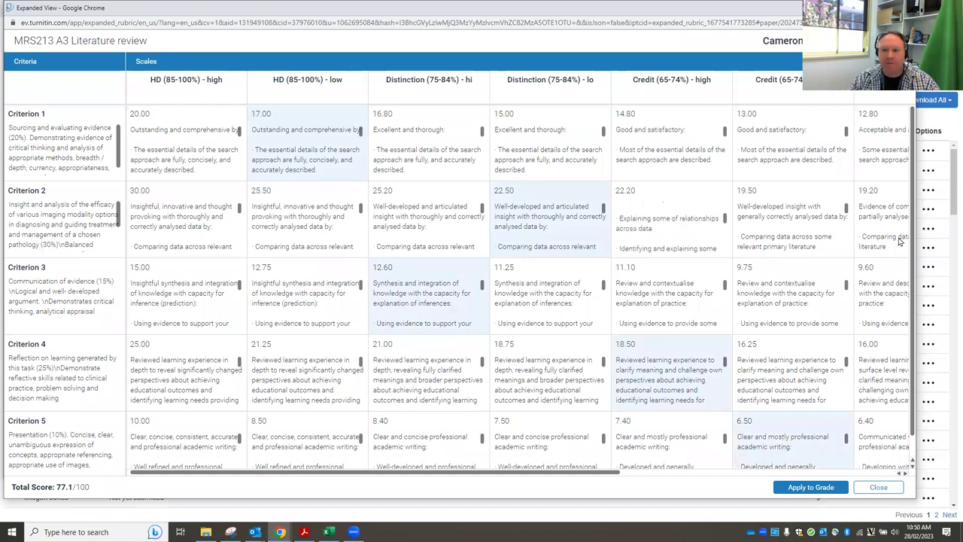
scroll(913, 286, down, 1)
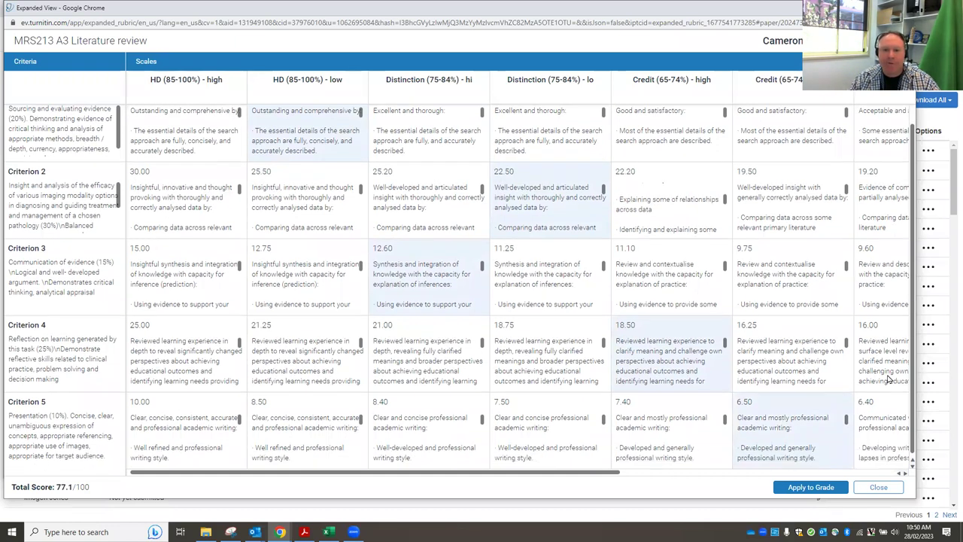
scroll(435, 314, up, 1)
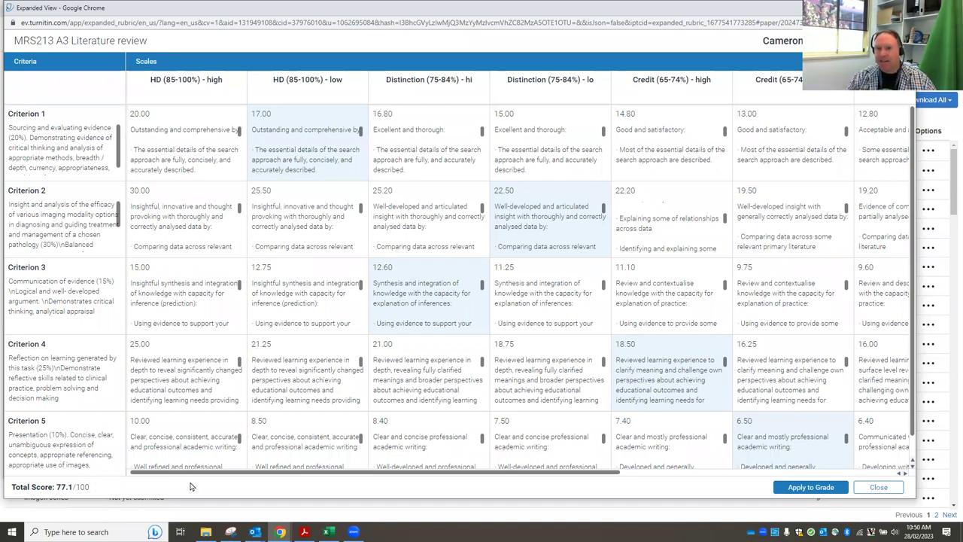
click(803, 489)
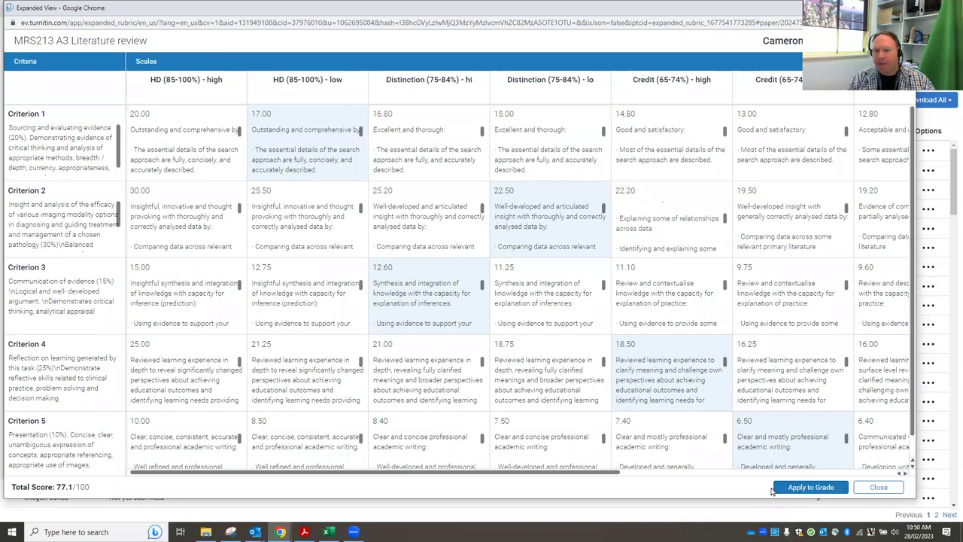
click(879, 488)
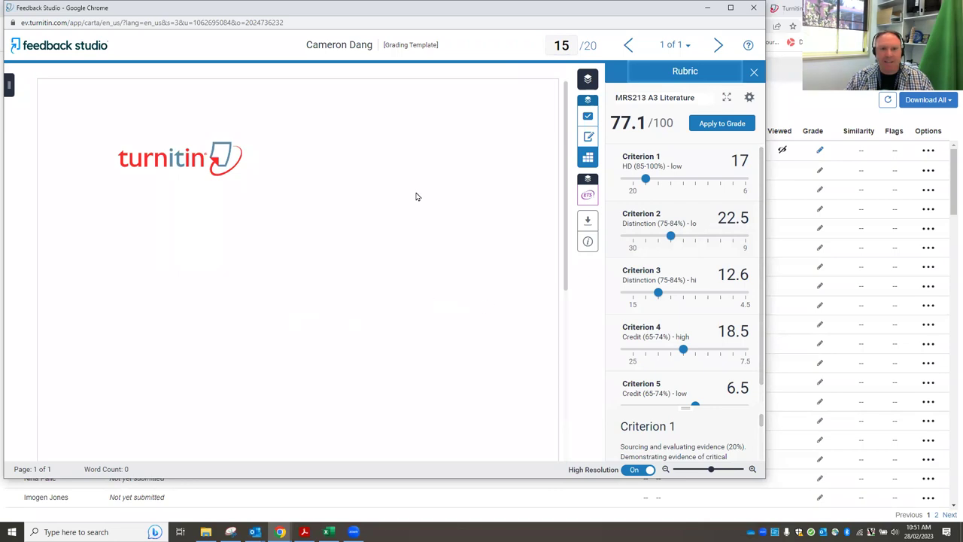
View the paper's Feedback Summary, close Feedback Studio and remove the student's grading template submission from the assignment inbox.
click(588, 137)
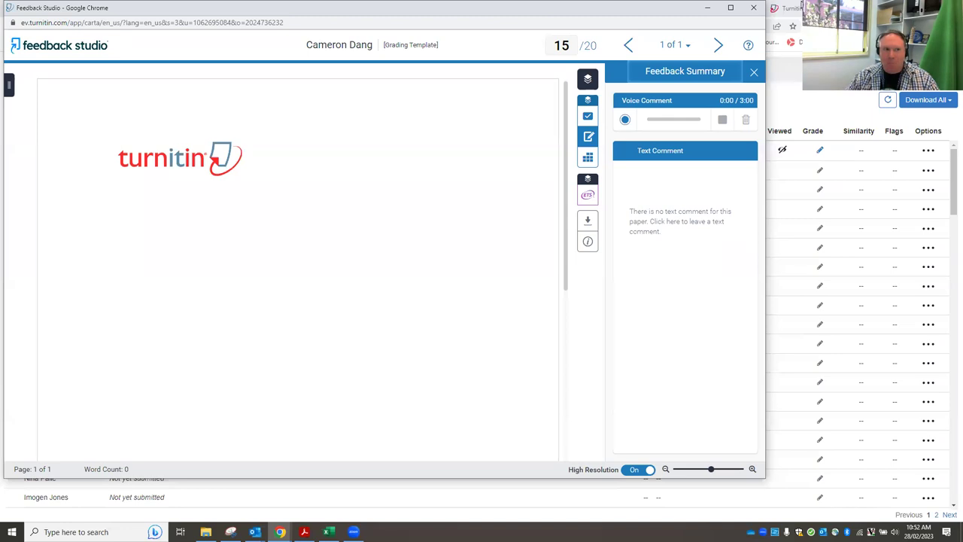
click(758, 10)
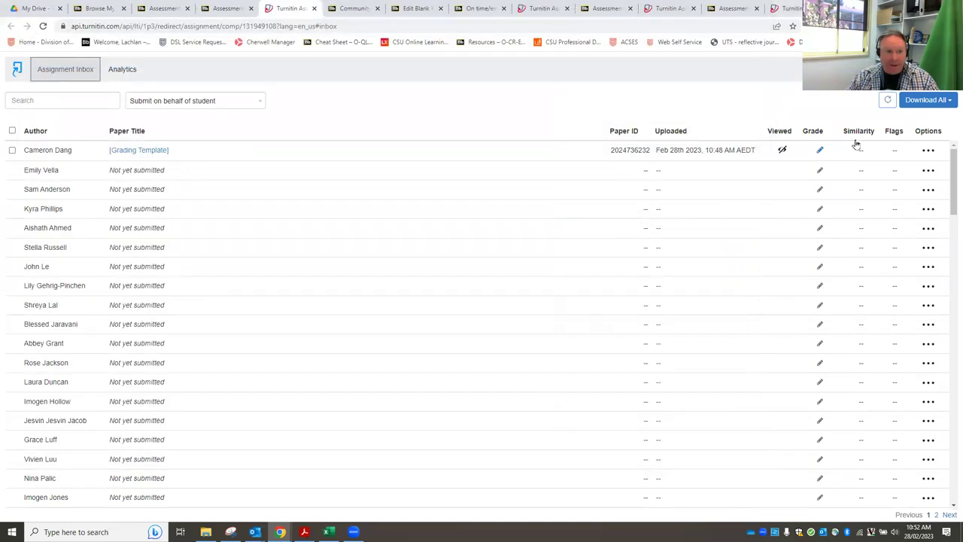
click(929, 150)
click(879, 193)
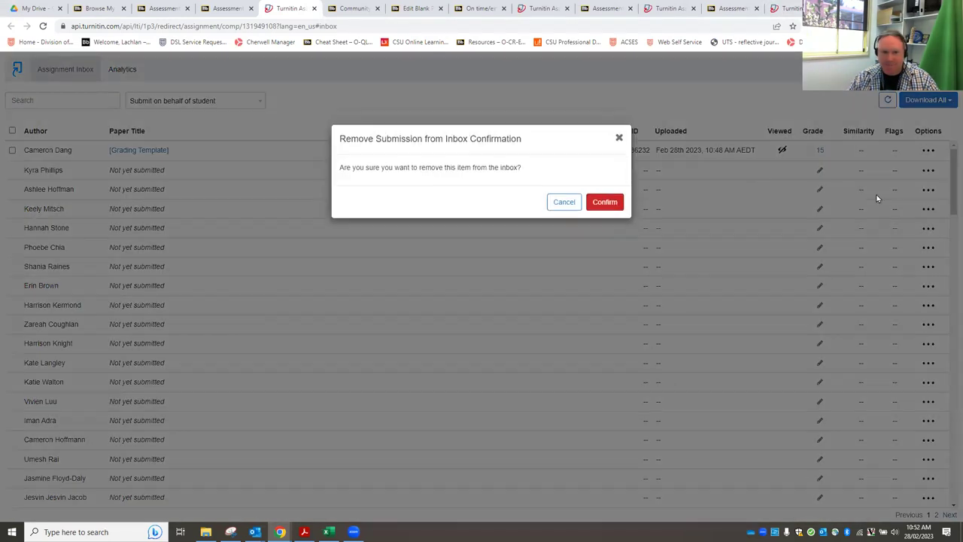
click(590, 207)
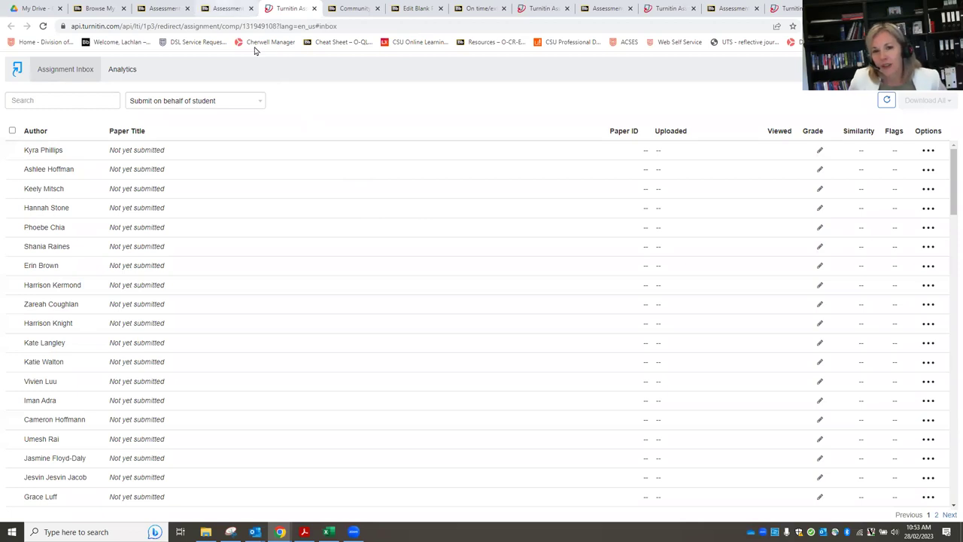
Open the MRS213 Full Grade Centre and locate the test-graded student's entry in the A3: Literature review column.
click(225, 9)
scroll(35, 386, down, 1)
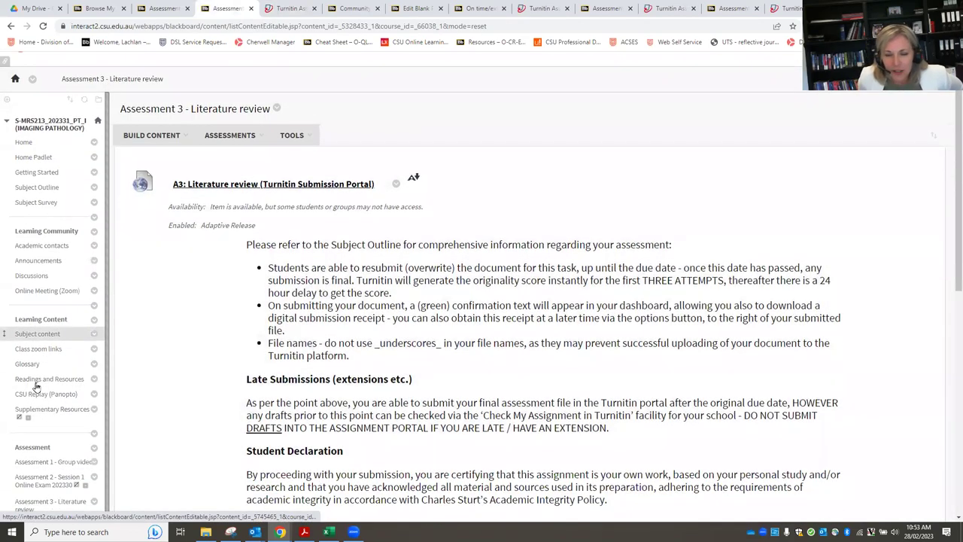
scroll(35, 386, down, 10)
click(34, 472)
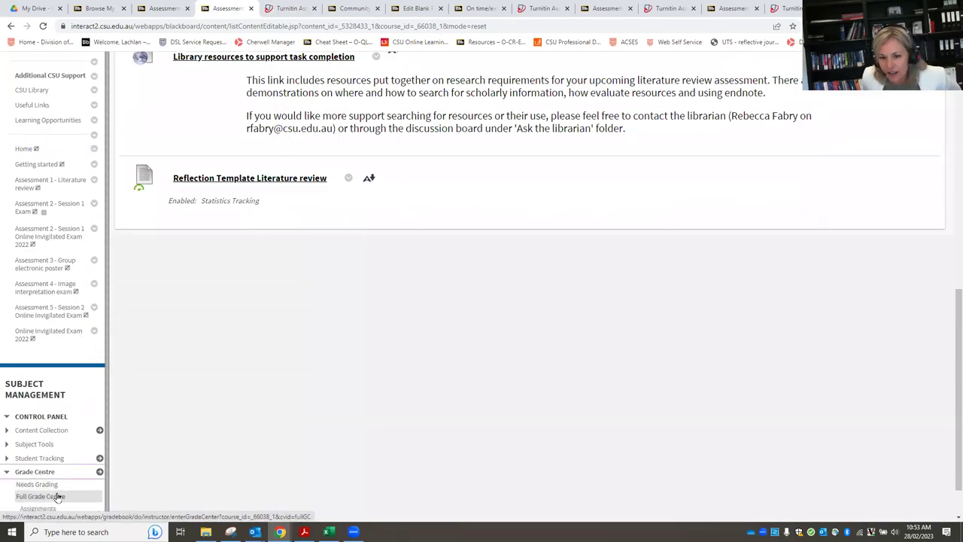
click(57, 496)
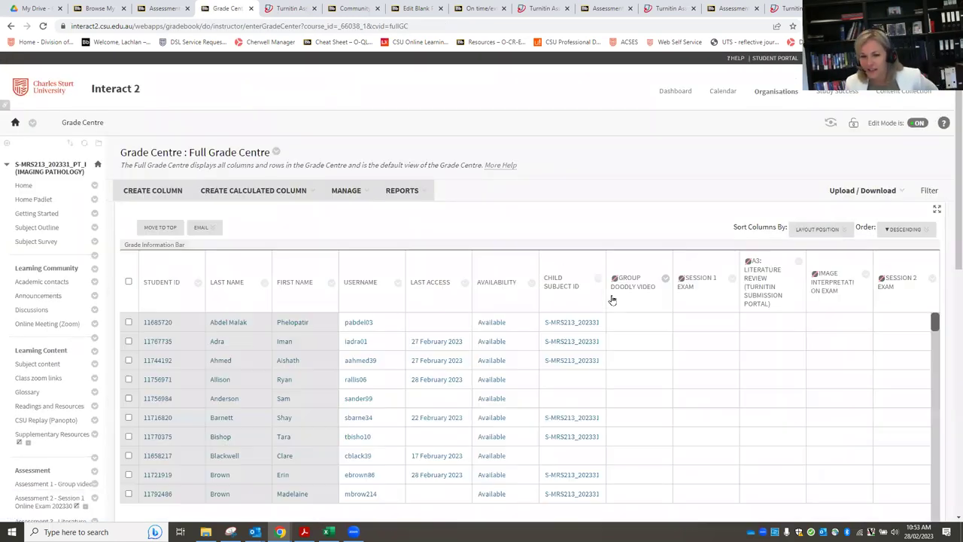
scroll(667, 339, down, 2)
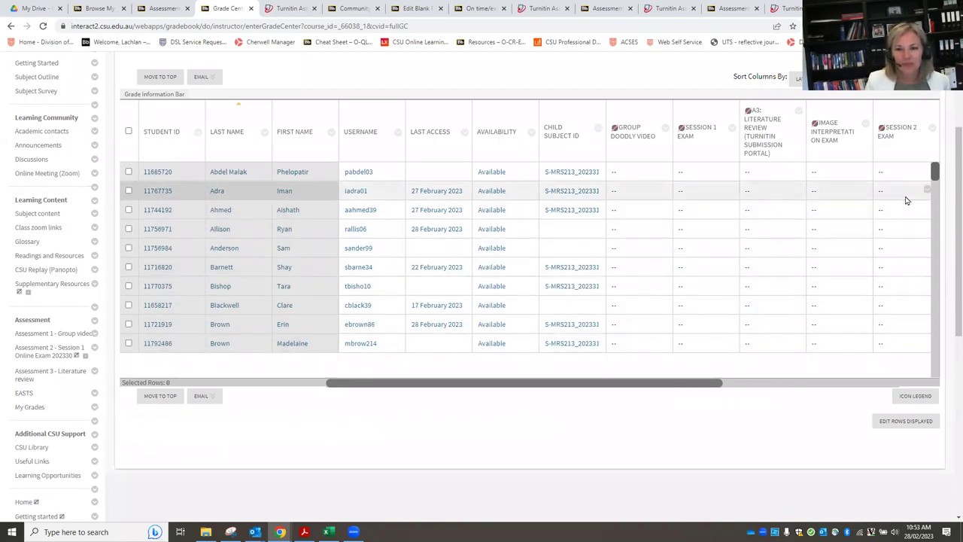
click(938, 223)
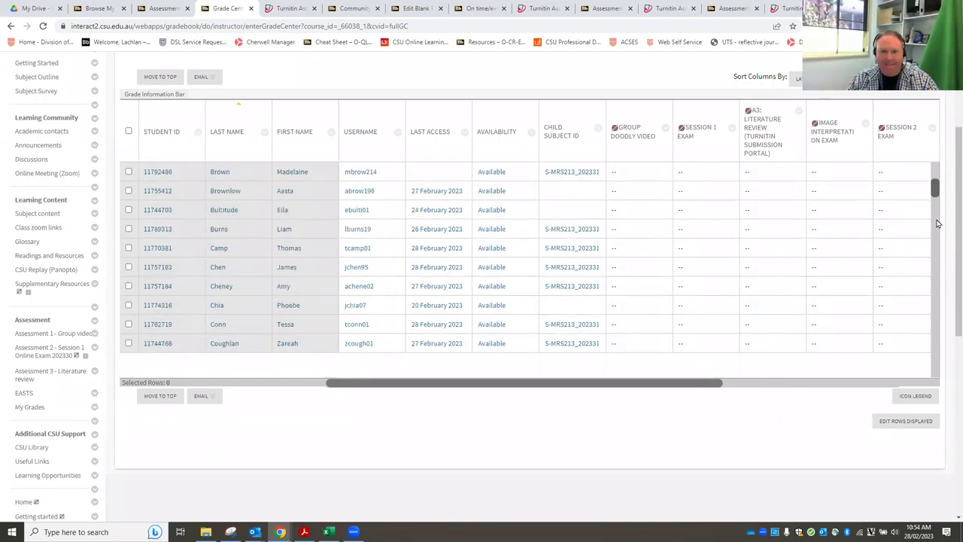
click(939, 230)
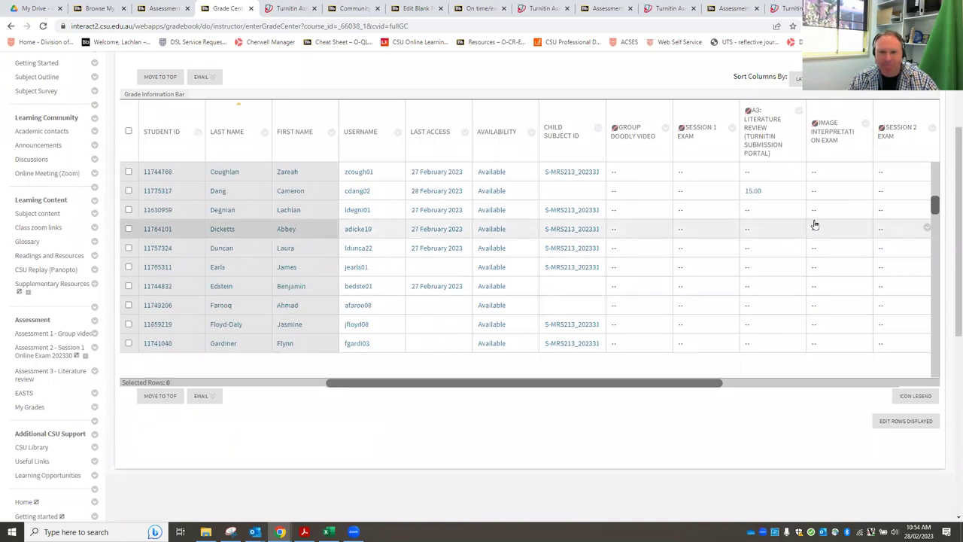
Open the grade details for the student's A3: Literature review entry and clear the attempt's grade.
click(794, 189)
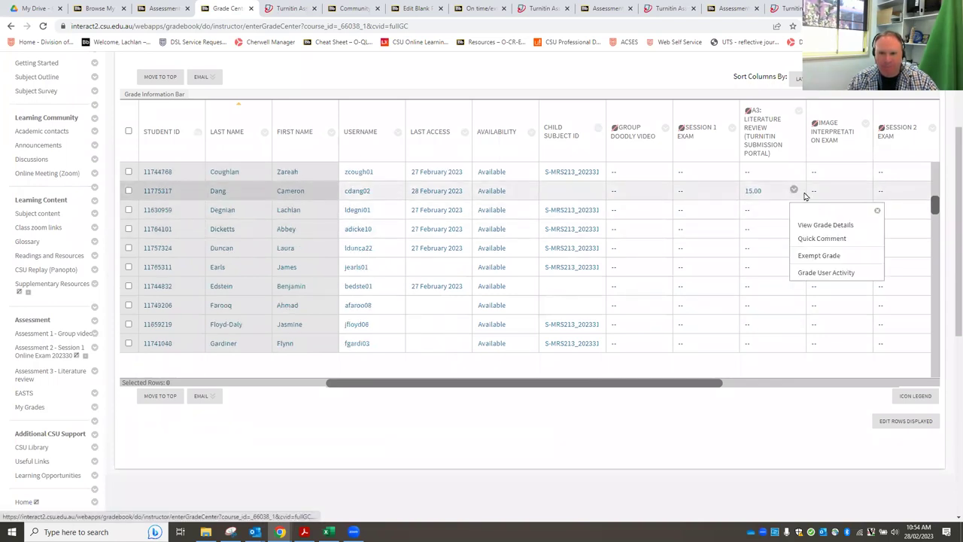
click(820, 224)
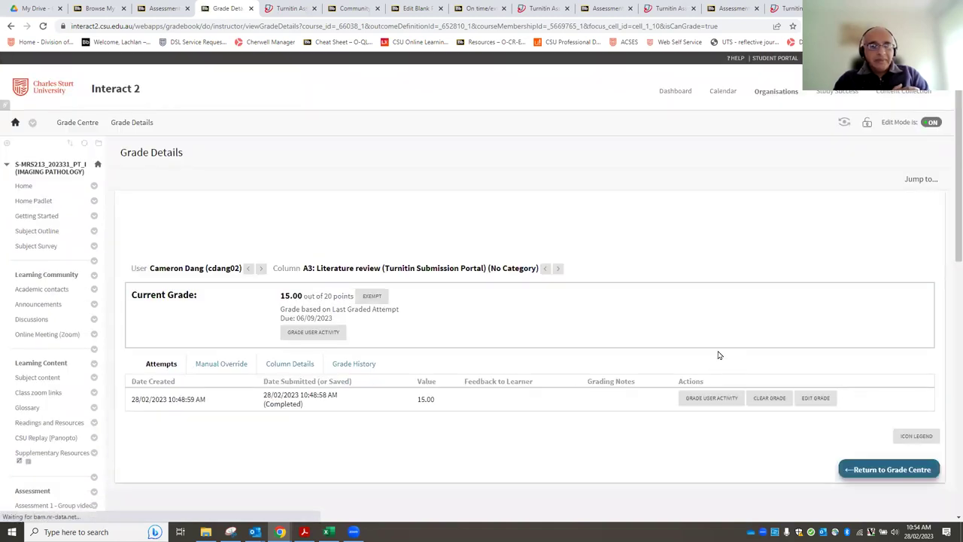
click(769, 398)
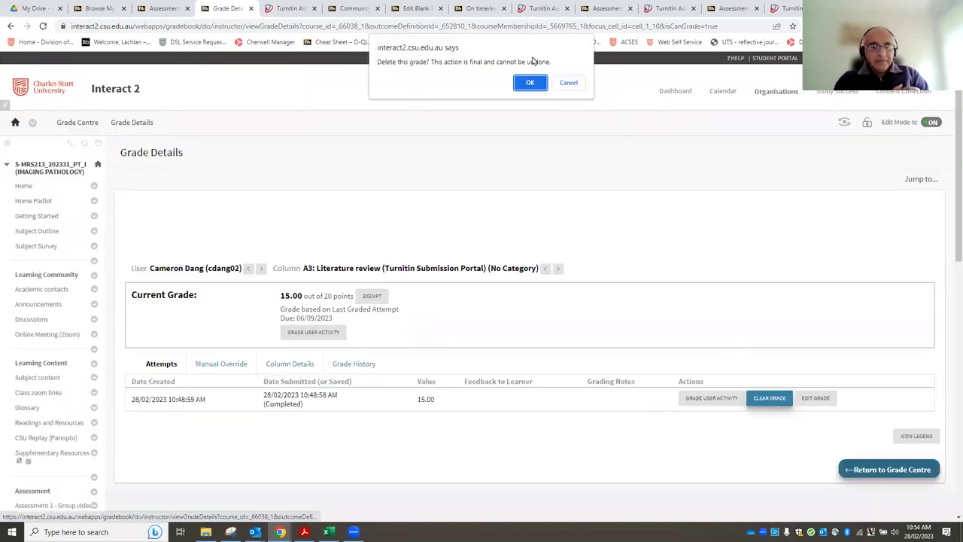
click(530, 82)
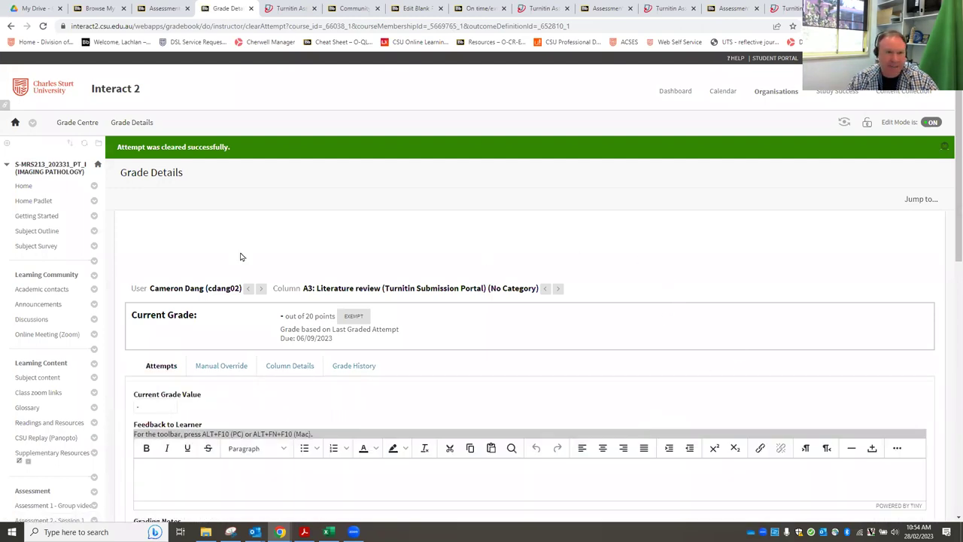
Close the MRS213 Grade Details and Turnitin inbox tabs, and switch to the Turnitin inbox holding the NRS283 submissions.
click(250, 8)
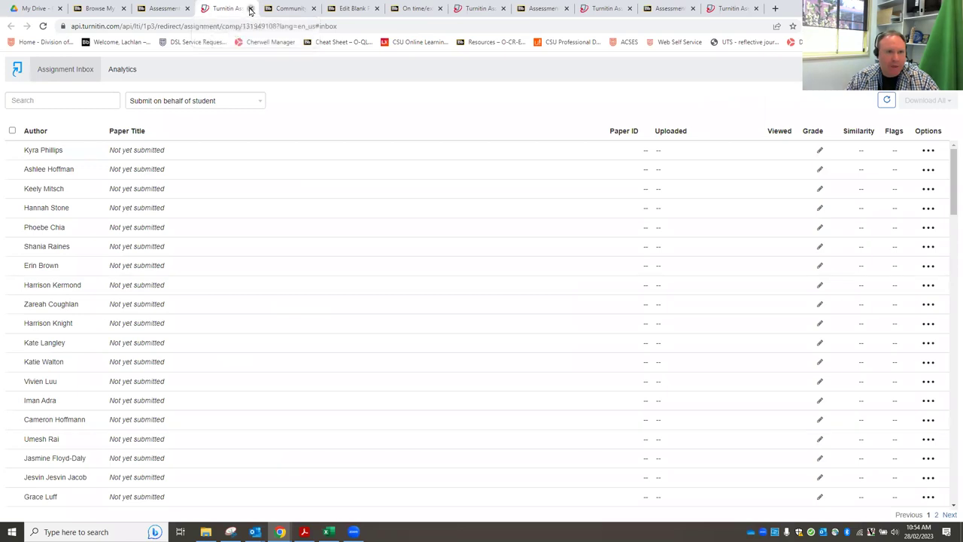
click(250, 8)
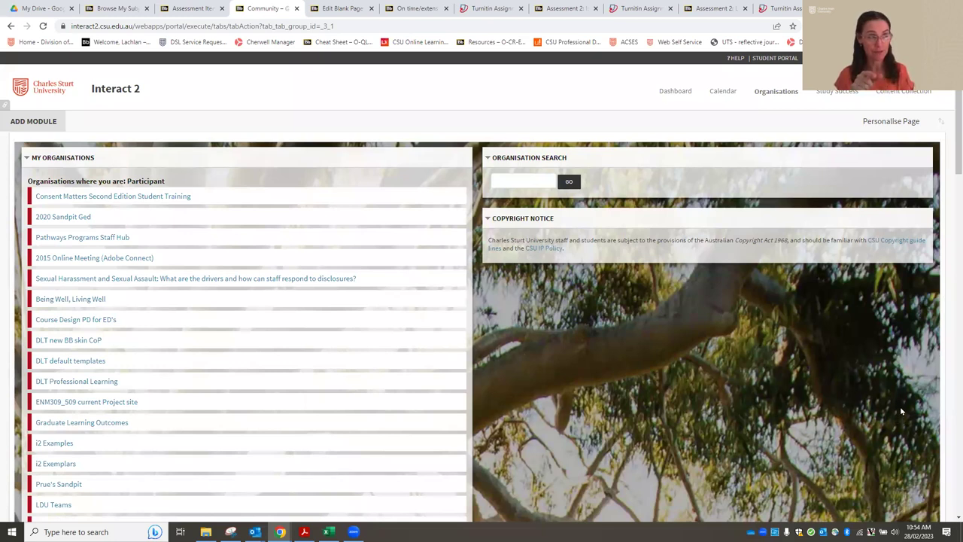
mouse_move(289, 523)
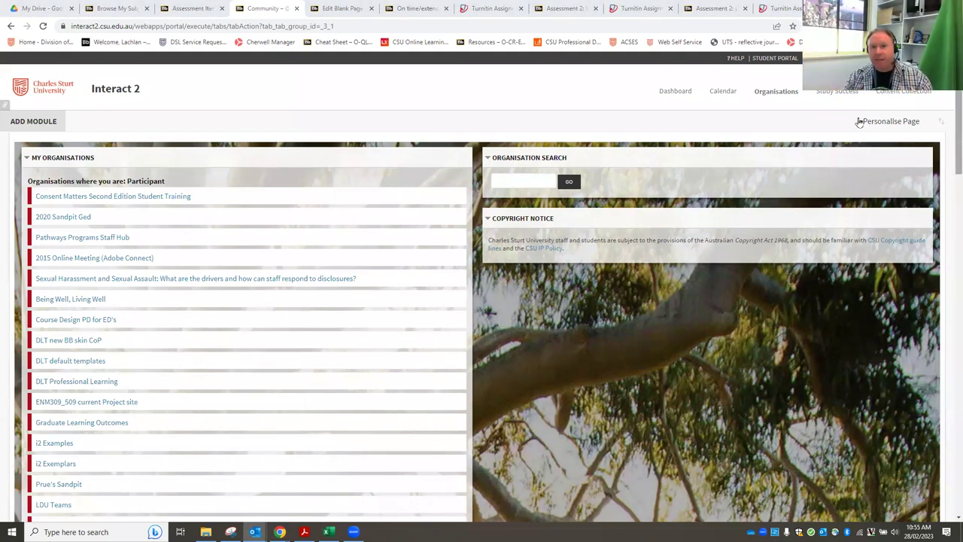
click(475, 11)
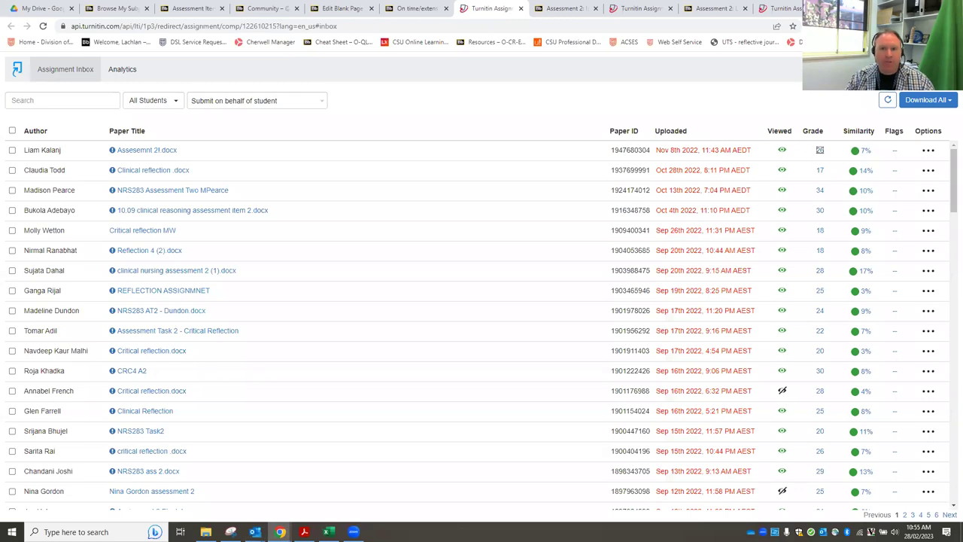